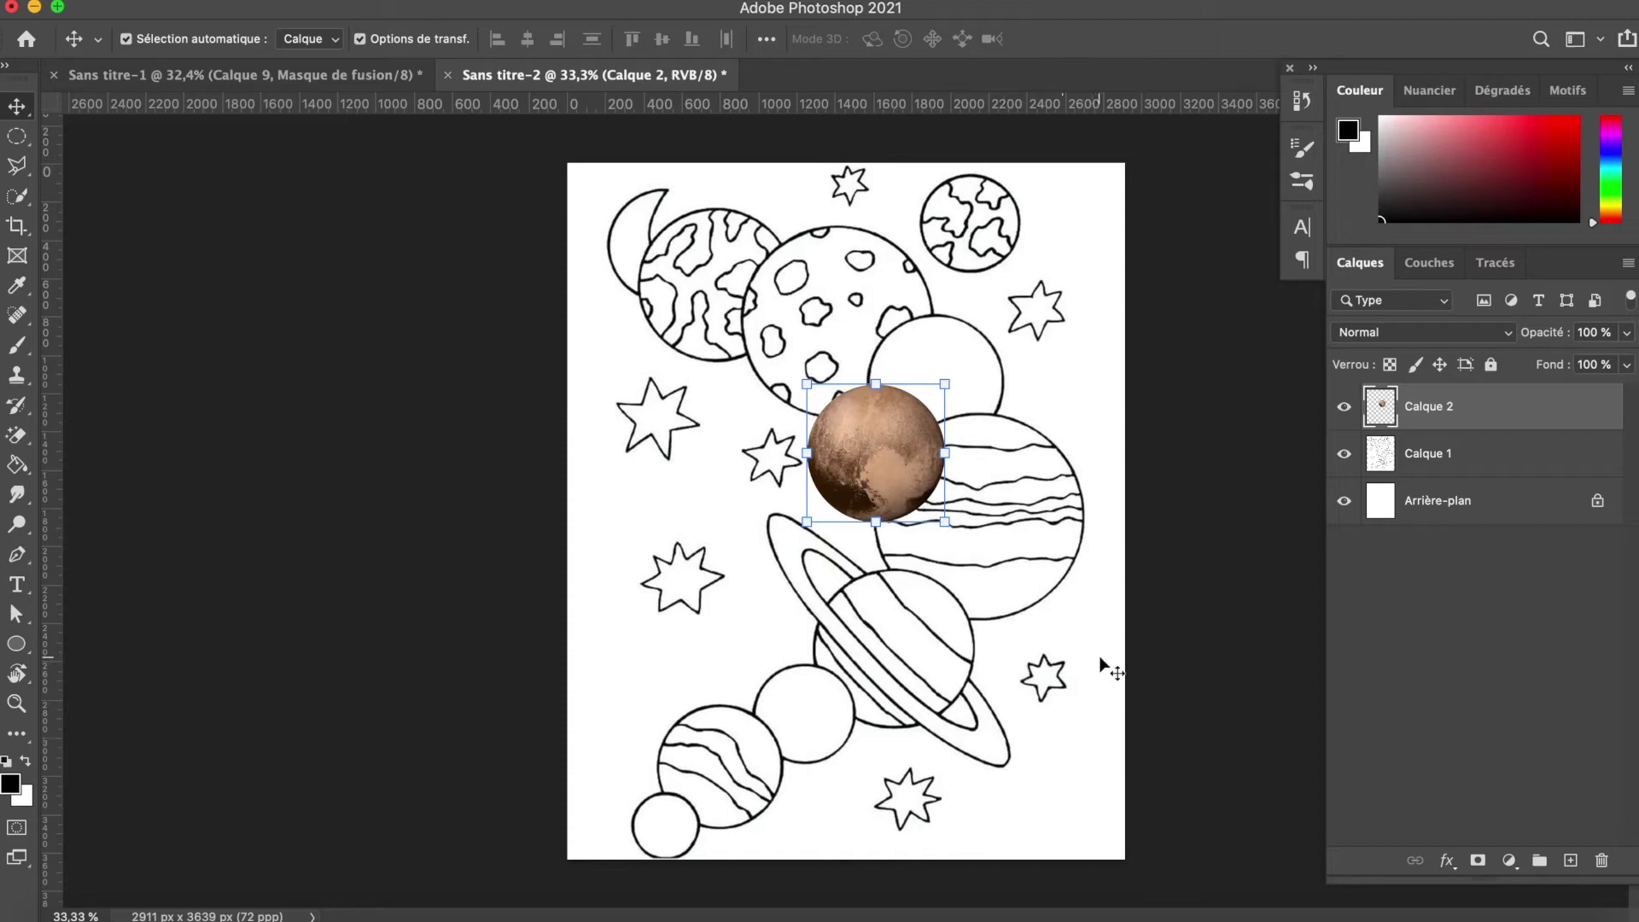
Step: Shrink Pluto to about half size and place it at the bottom-left of the page
drag(817, 478, 609, 814)
key(ctrl+t)
mouse_move(724, 720)
mouse_down()
mouse_move(653, 791)
mouse_move(681, 818)
mouse_up()
key(Return)
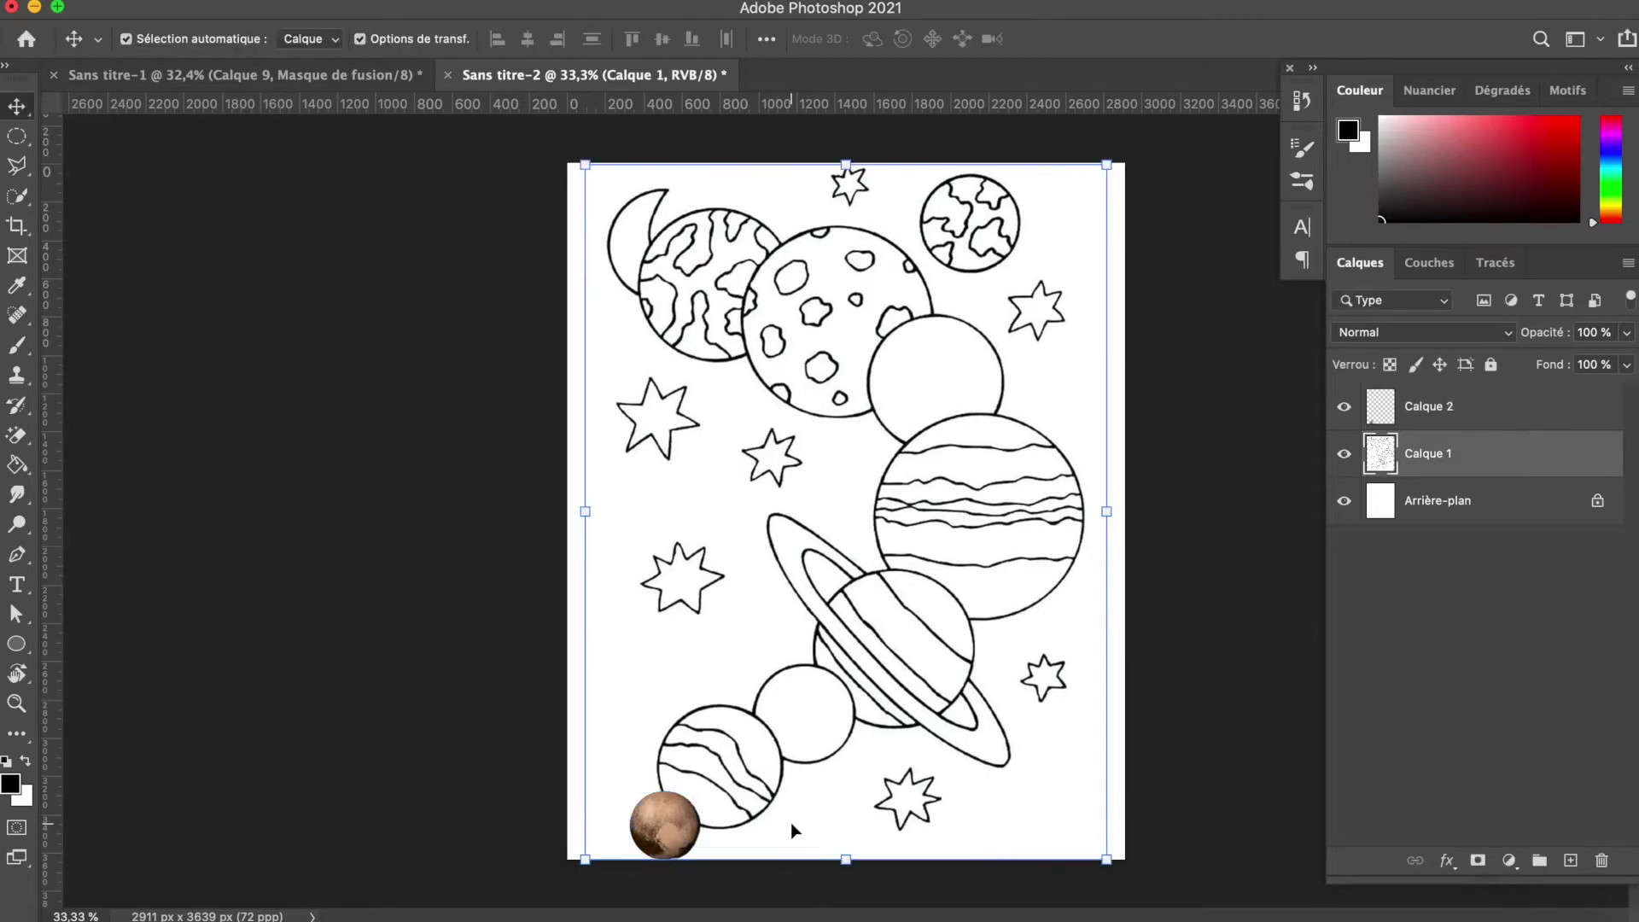
Step: Paste Neptune at about 45% size bottom-left, with the green planet slightly smaller beside it
key(ctrl+v)
drag(720, 666, 899, 622)
key(ctrl+t)
drag(1047, 454, 806, 684)
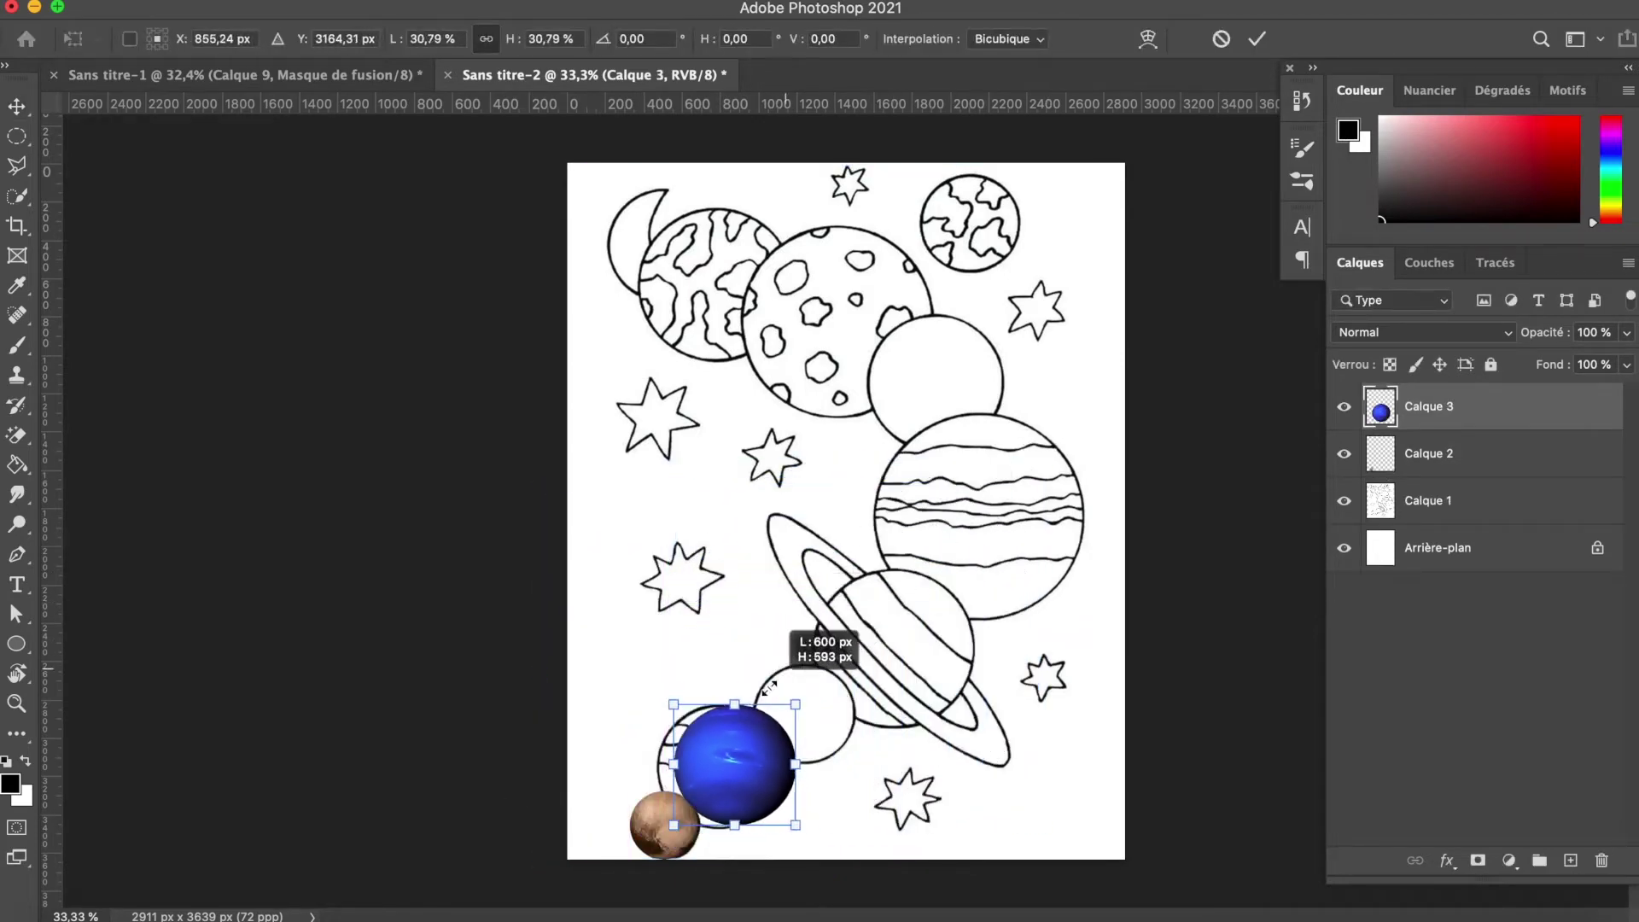
mouse_move(806, 684)
mouse_down()
mouse_move(750, 729)
mouse_move(723, 708)
mouse_up()
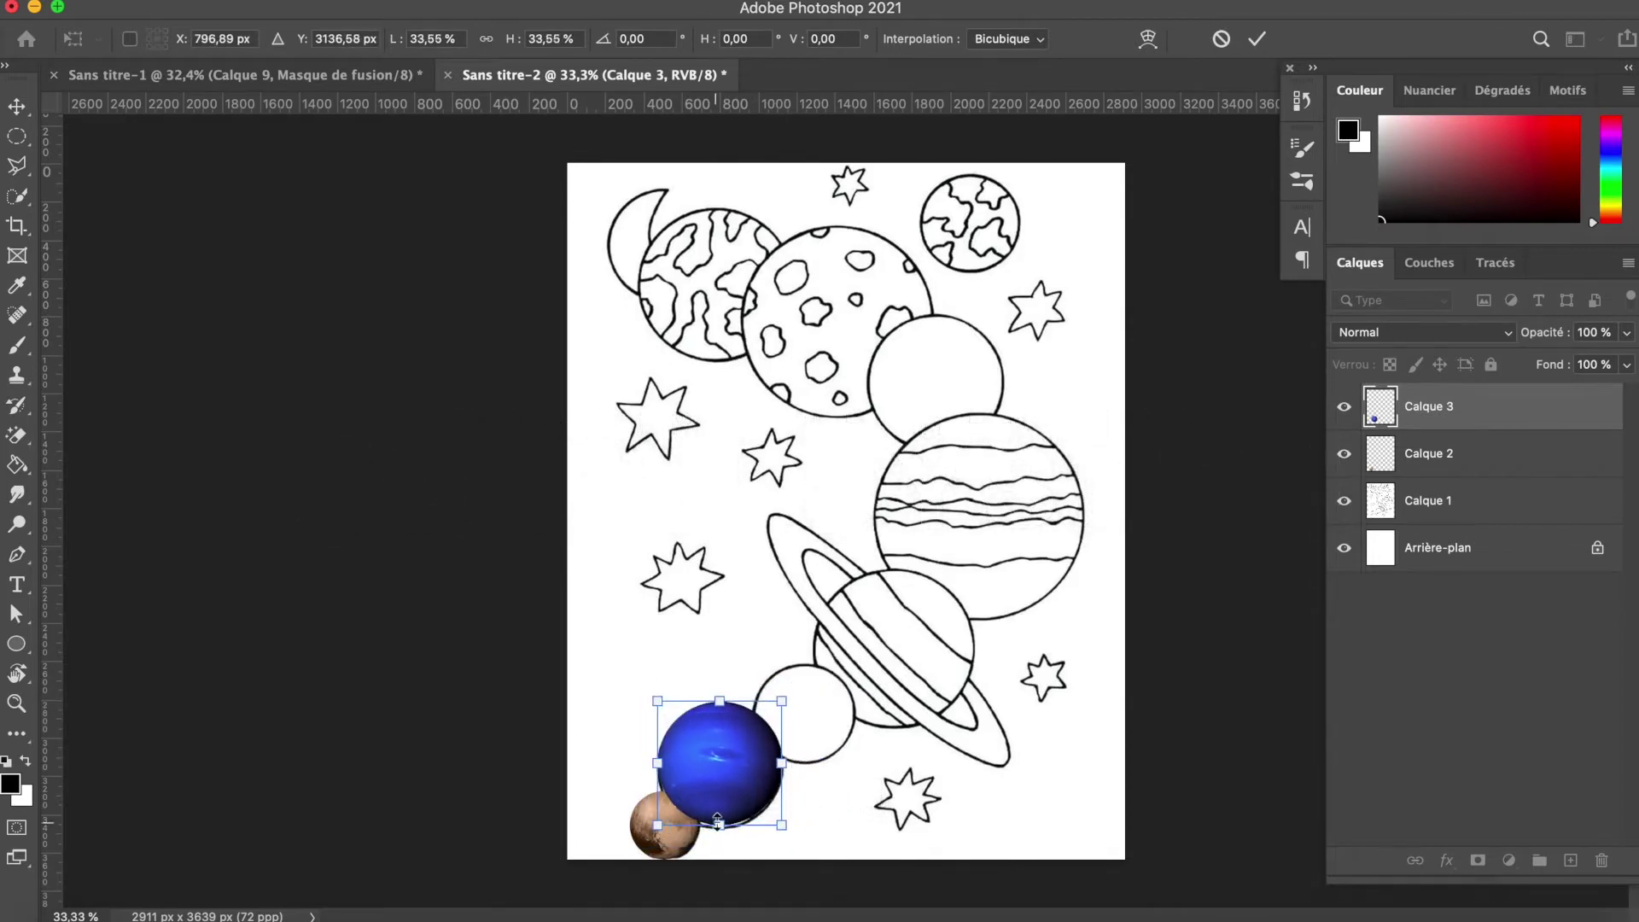
drag(988, 629, 834, 693)
key(Return)
Step: Paste Saturn, tilt and fit it over the ringed sketch, and layer it below Calque 4
key(ctrl+v)
key(ctrl+t)
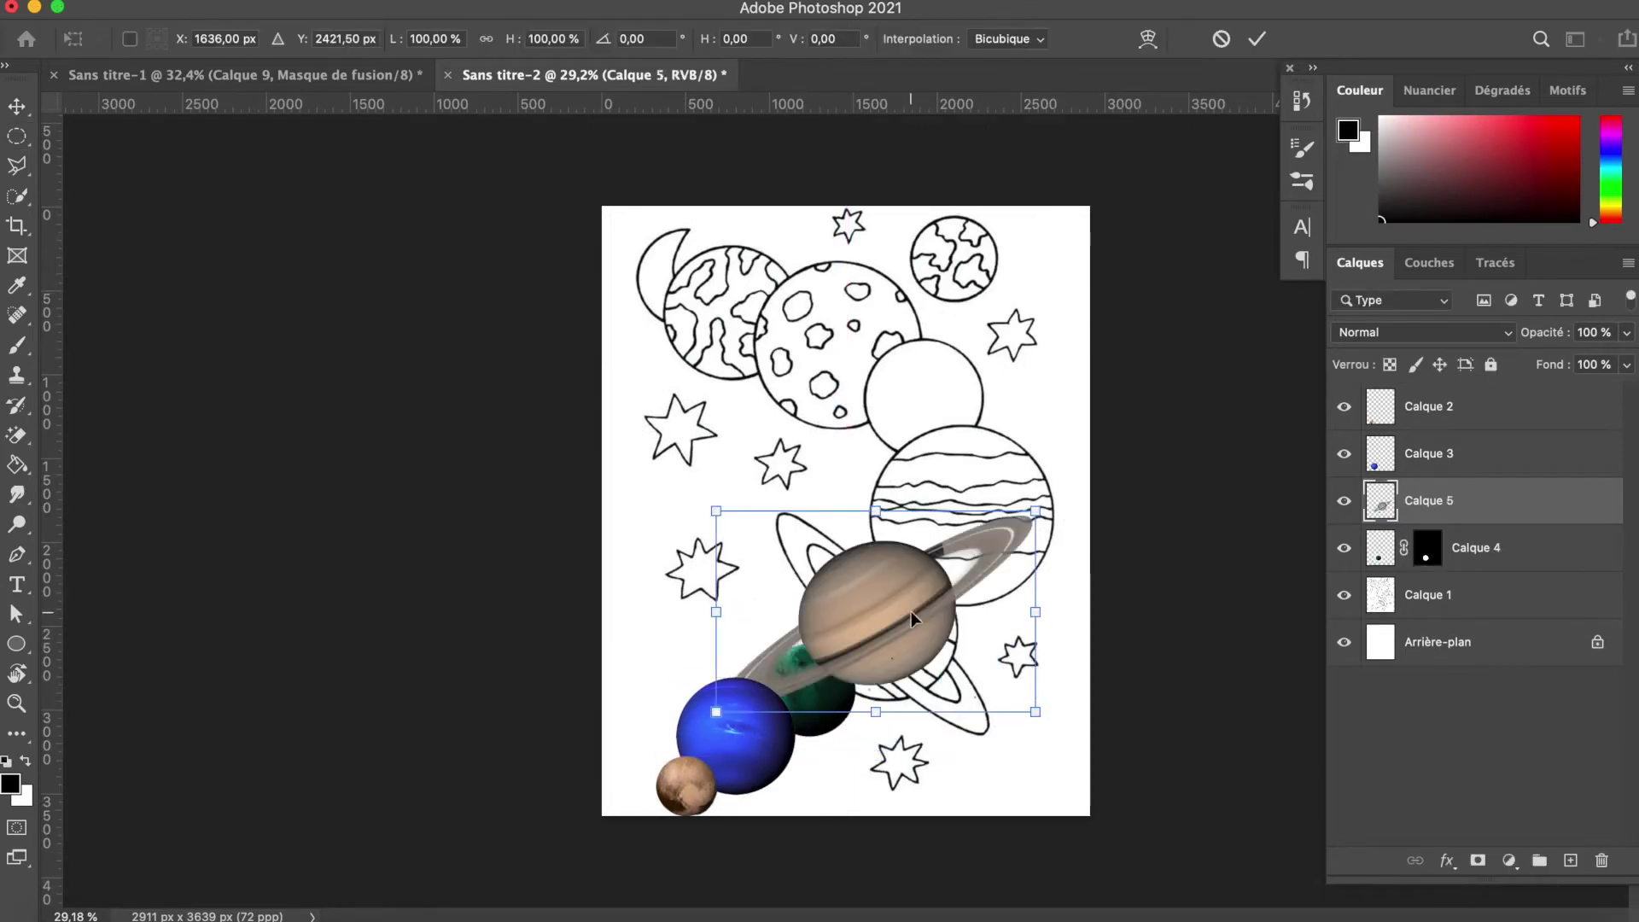
drag(1031, 741, 1016, 726)
drag(893, 639, 889, 653)
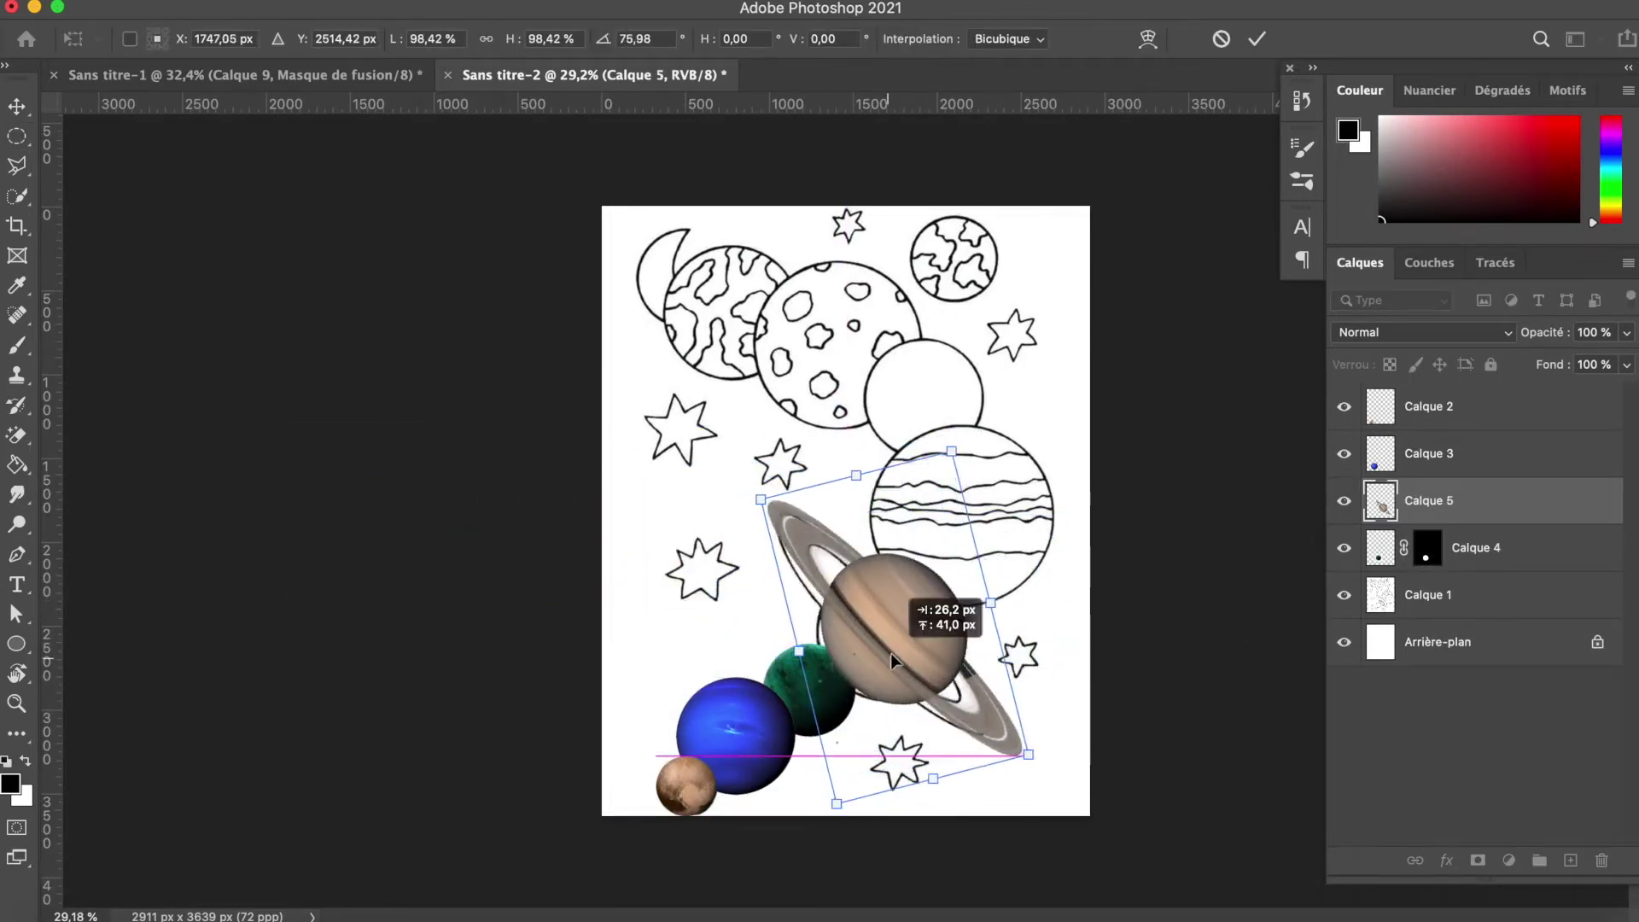
key(Return)
drag(1428, 501, 1474, 570)
Step: Paste the Jupiter image and scale it down
key(ctrl+v)
key(ctrl+t)
drag(1193, 637, 1115, 611)
key(Return)
scroll(918, 499, up, 3)
Step: Mask Jupiter to a round disc with an elliptical selection, rescale it, and layer it below Saturn
drag(832, 367, 1122, 700)
click(730, 425)
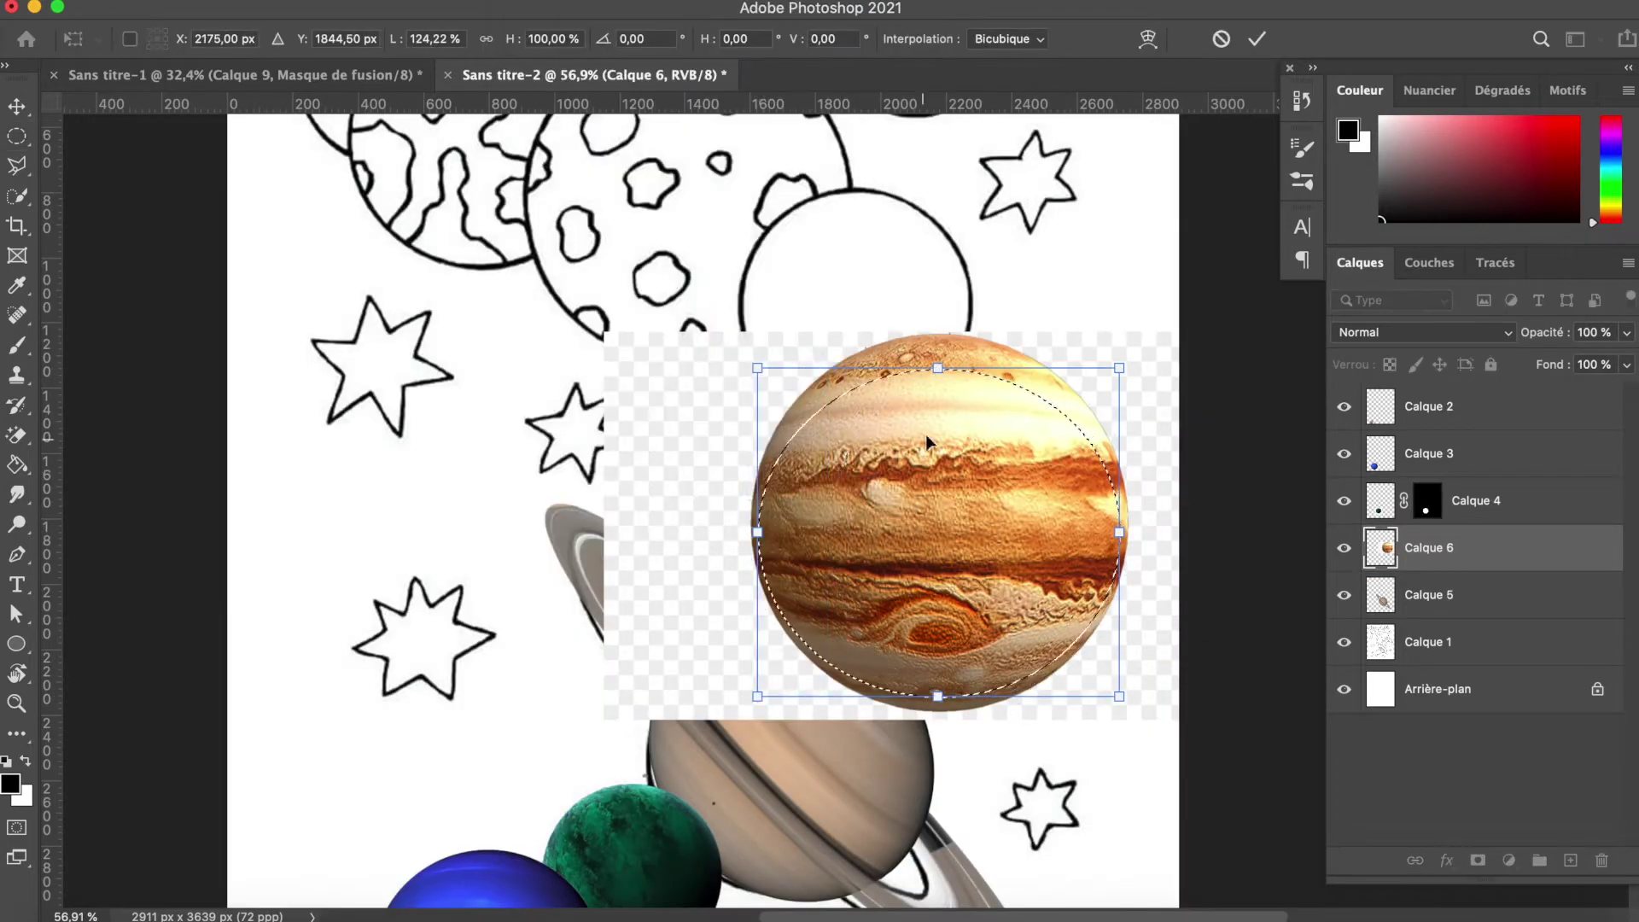
drag(832, 533, 757, 525)
drag(939, 367, 938, 339)
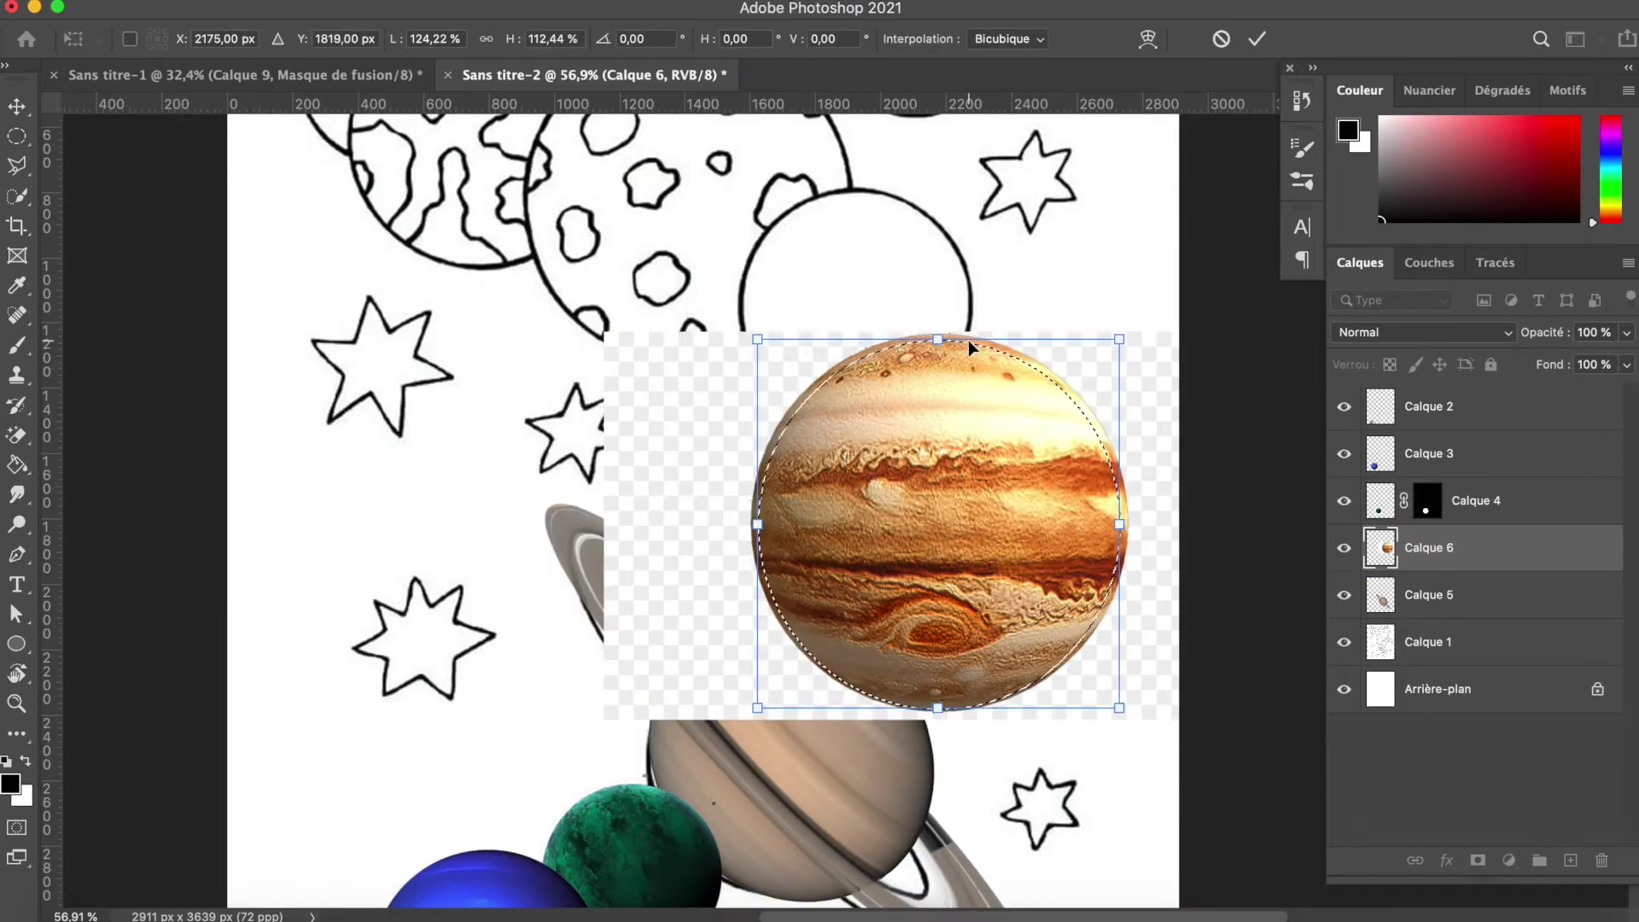
key(Return)
click(1478, 860)
key(ctrl+t)
mouse_move(1178, 333)
mouse_down()
mouse_move(1113, 440)
mouse_move(1273, 348)
mouse_up()
key(Return)
key(ctrl+bracketleft)
scroll(1141, 642, down, 3)
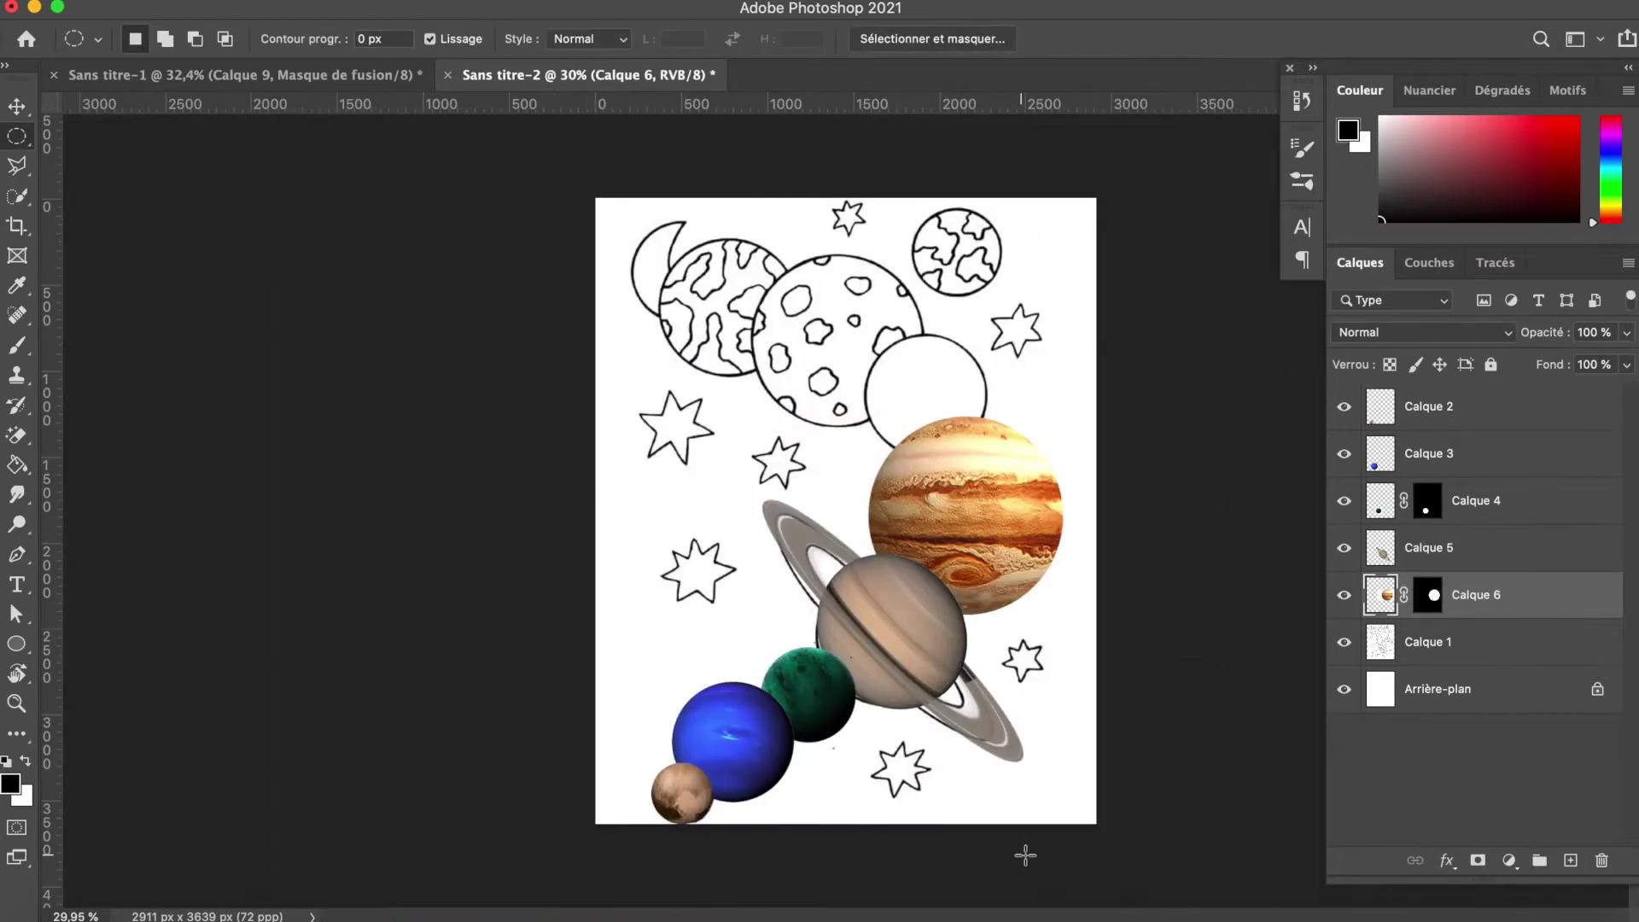
Step: Place Mars, Earth and Venus across the top, stacking Earth behind Mars and Venus behind Earth
key(ctrl+v)
mouse_move(943, 384)
mouse_down()
mouse_move(861, 342)
mouse_move(857, 256)
mouse_up()
key(Return)
key(ctrl+bracketleft)
key(ctrl+v)
key(Return)
key(ctrl+bracketleft)
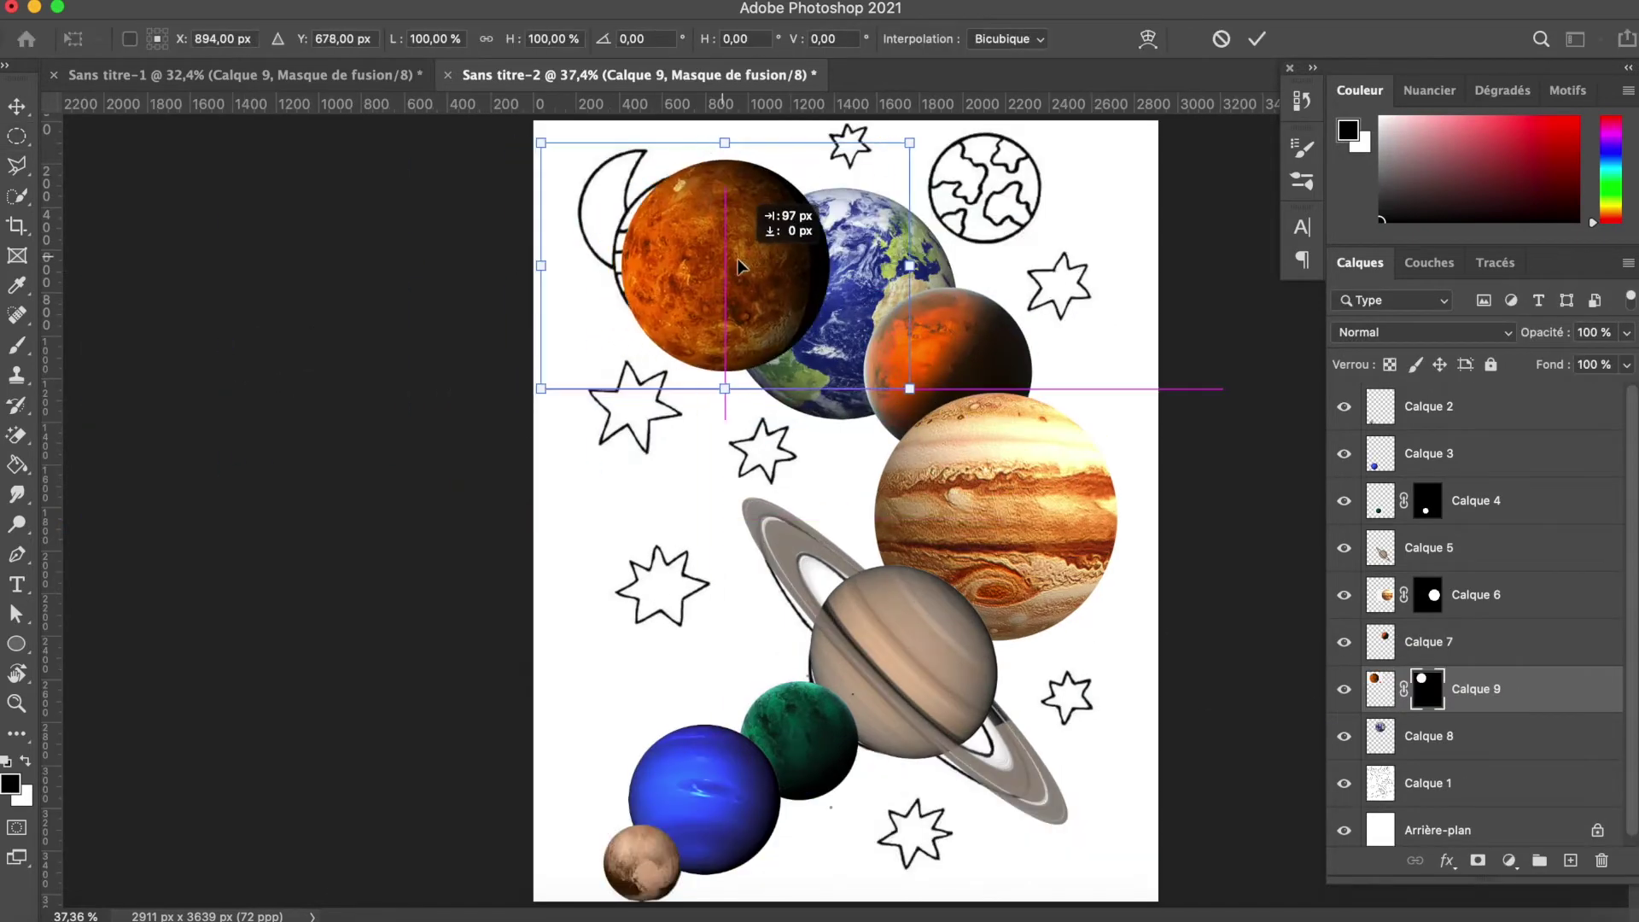
drag(739, 267, 709, 261)
key(Return)
key(m)
Step: Save the poster as systeme solaire.psd and paste Mercury left of centre
key(ctrl+bracketleft)
click(175, 0)
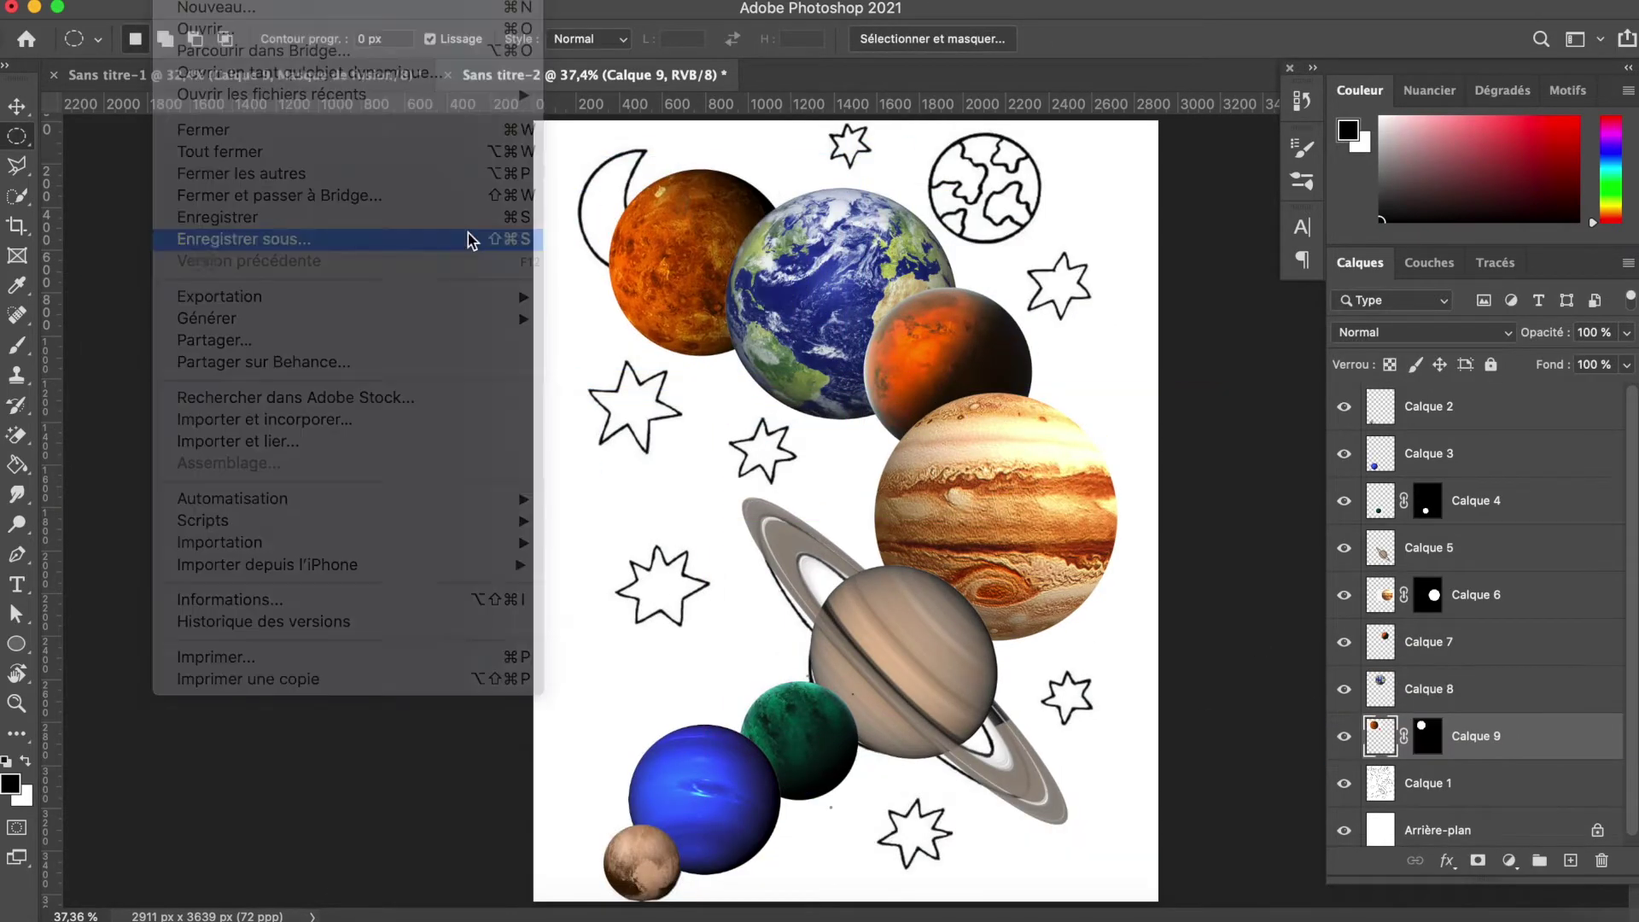
click(461, 237)
text(teme solaire)
key(Return)
key(Return)
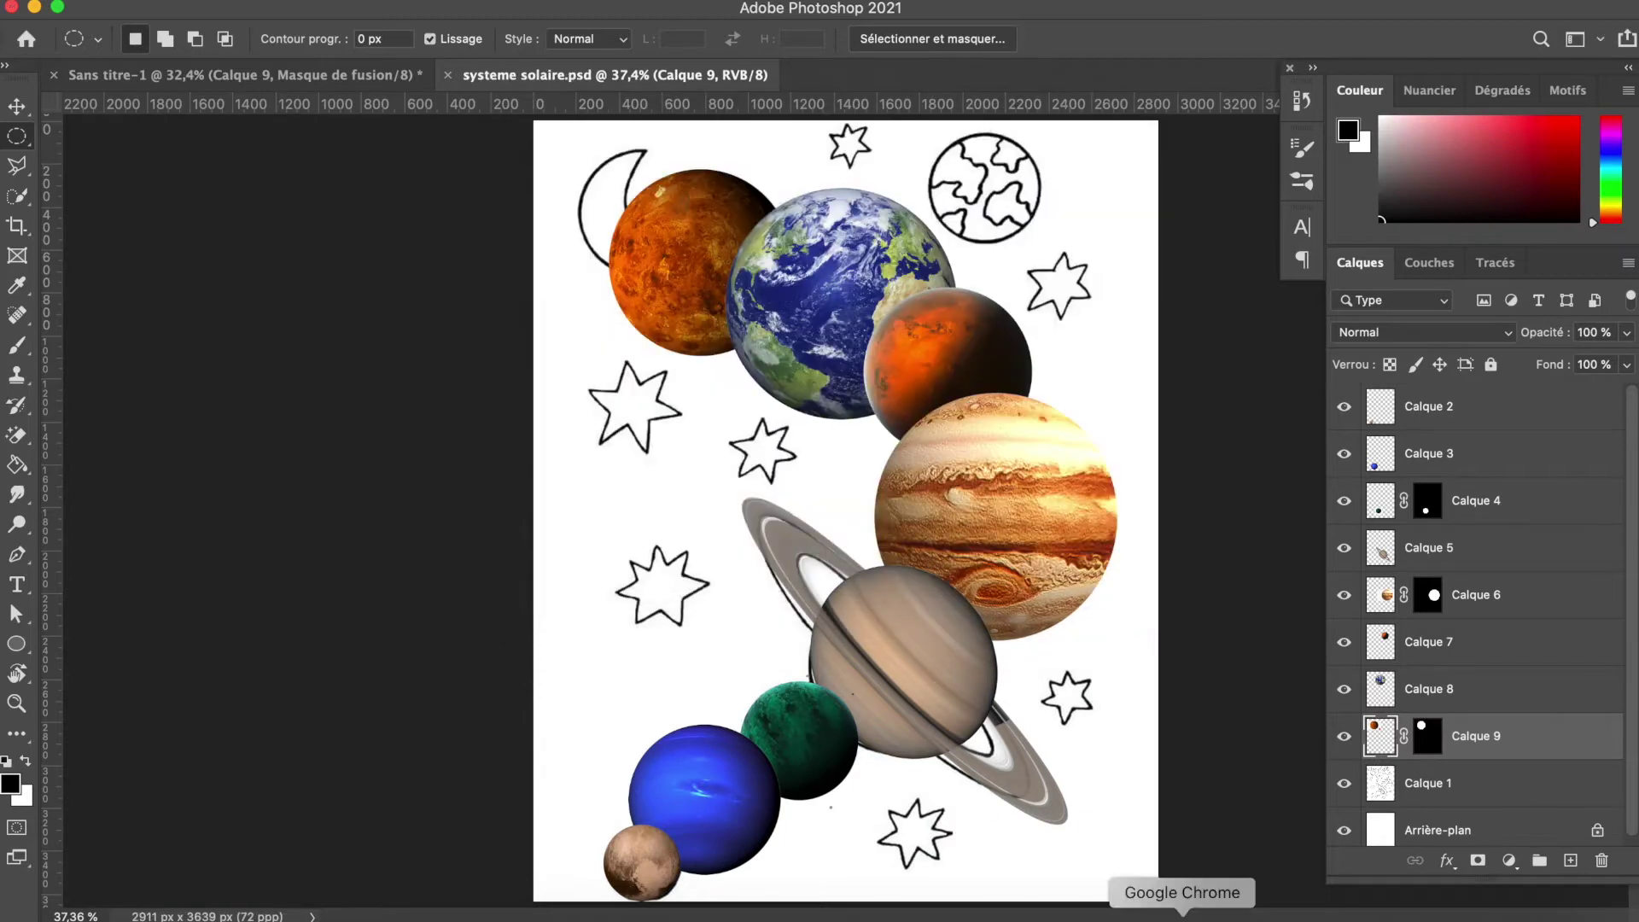
key(ctrl+v)
drag(792, 455, 640, 499)
key(Return)
Step: Mask Mercury to a round disc with an elliptical selection and move it to the top
scroll(641, 499, up, 3)
drag(536, 278, 936, 684)
click(503, 0)
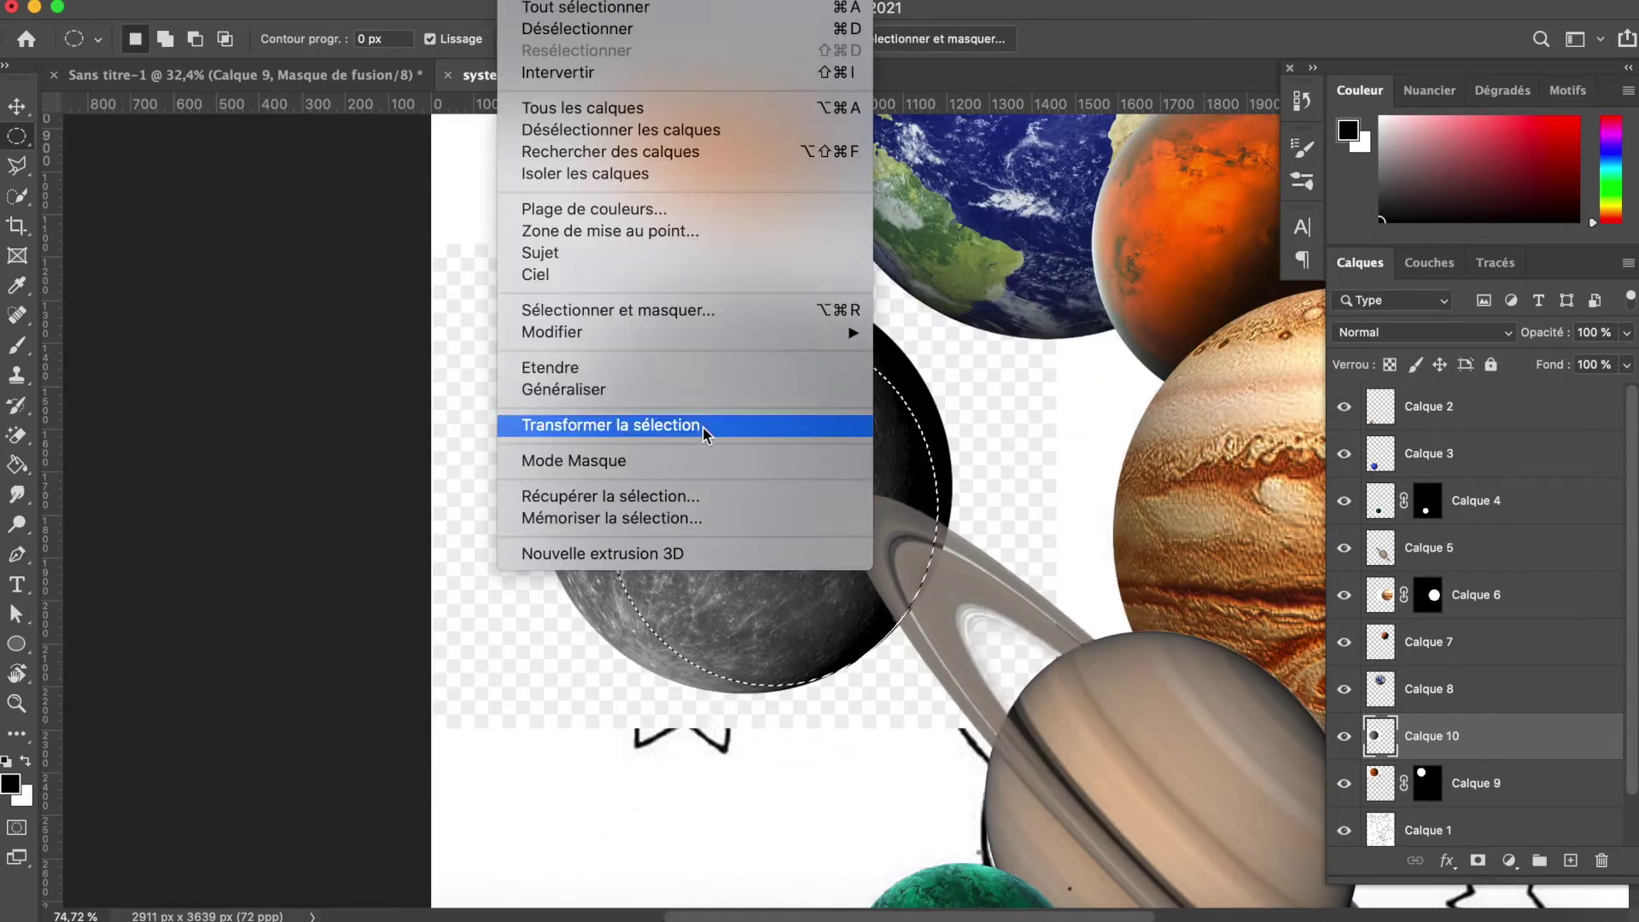
click(696, 425)
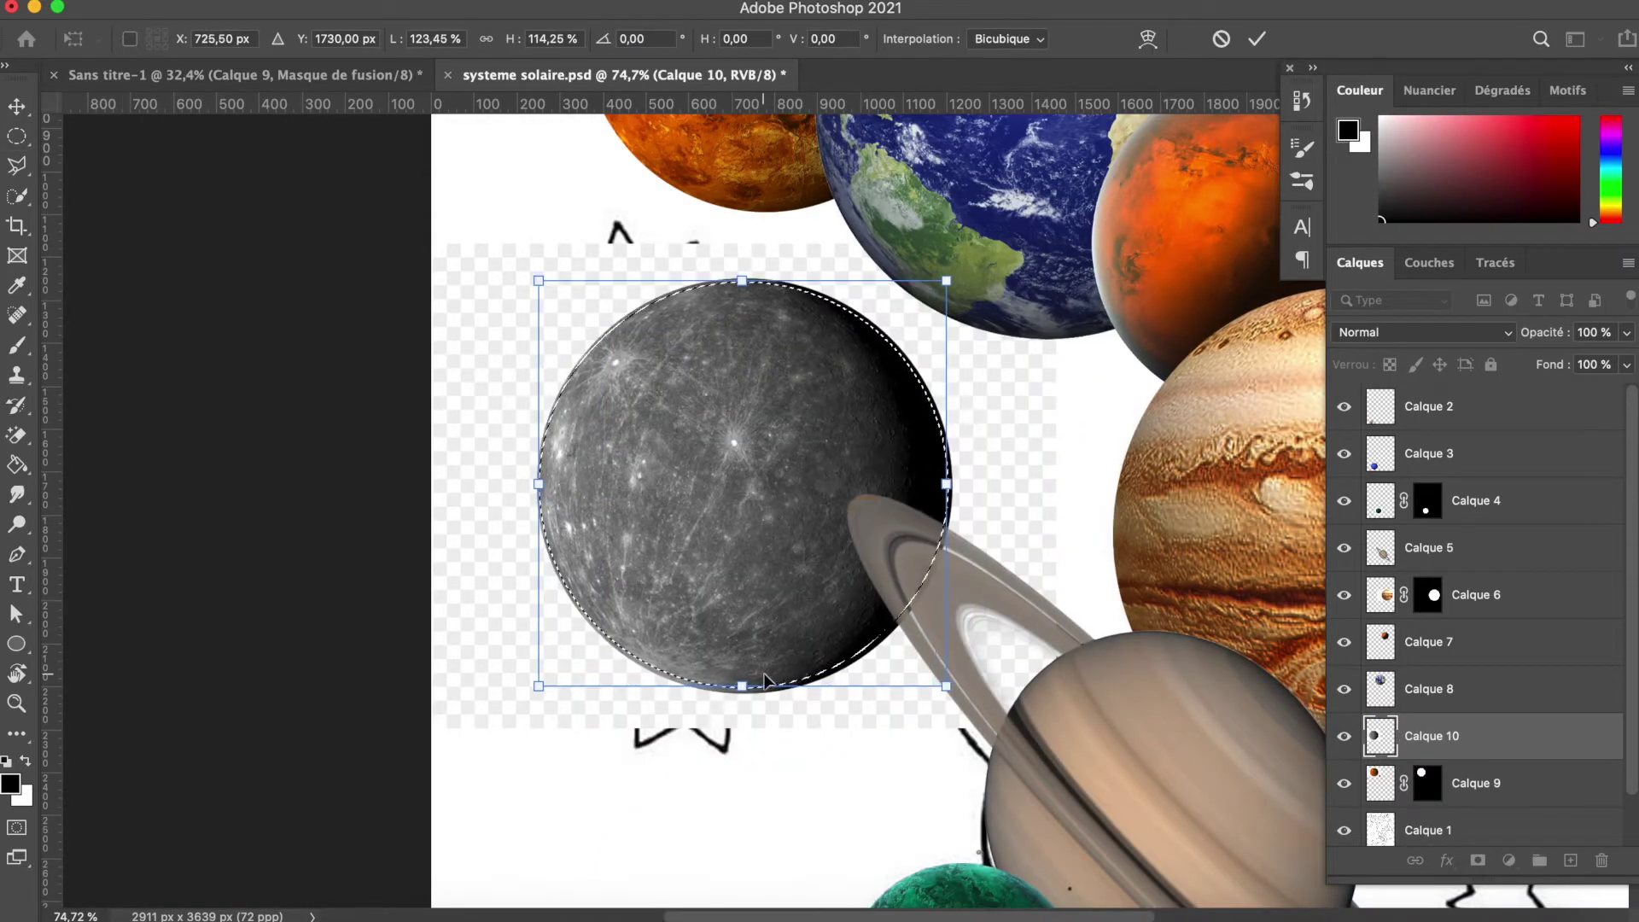
key(Return)
click(1478, 859)
scroll(1176, 427, down, 5)
mouse_move(704, 528)
mouse_down()
mouse_move(1176, 427)
mouse_move(981, 350)
mouse_up()
Step: Place the Moon in the top-right corner and hide the line-drawing layer
scroll(981, 350, up, 5)
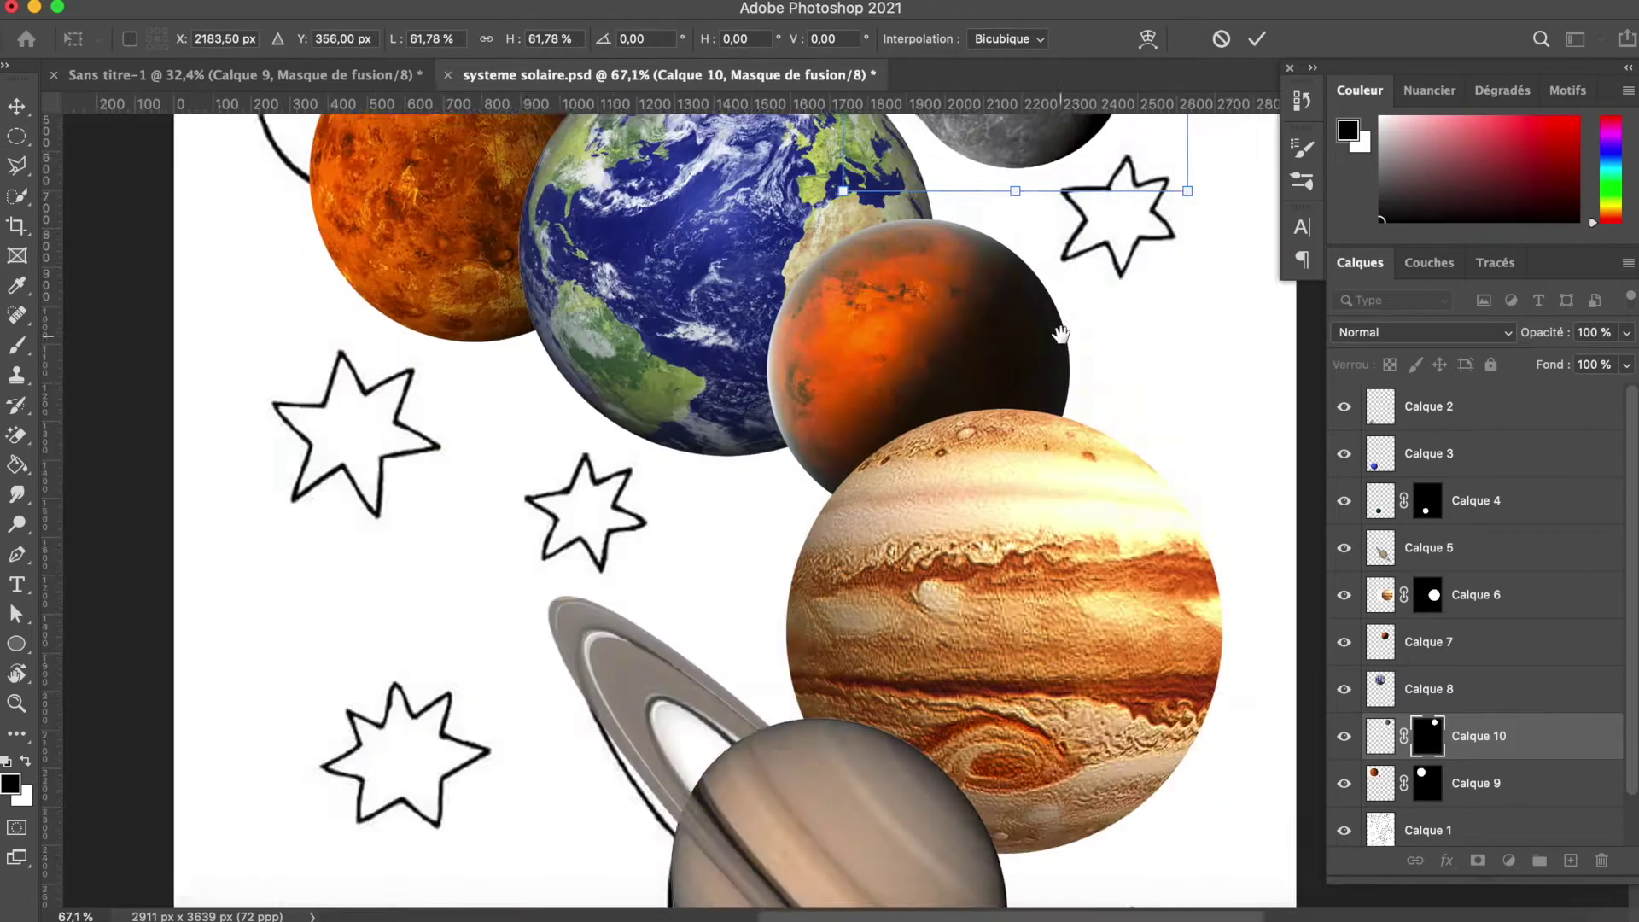
key(m)
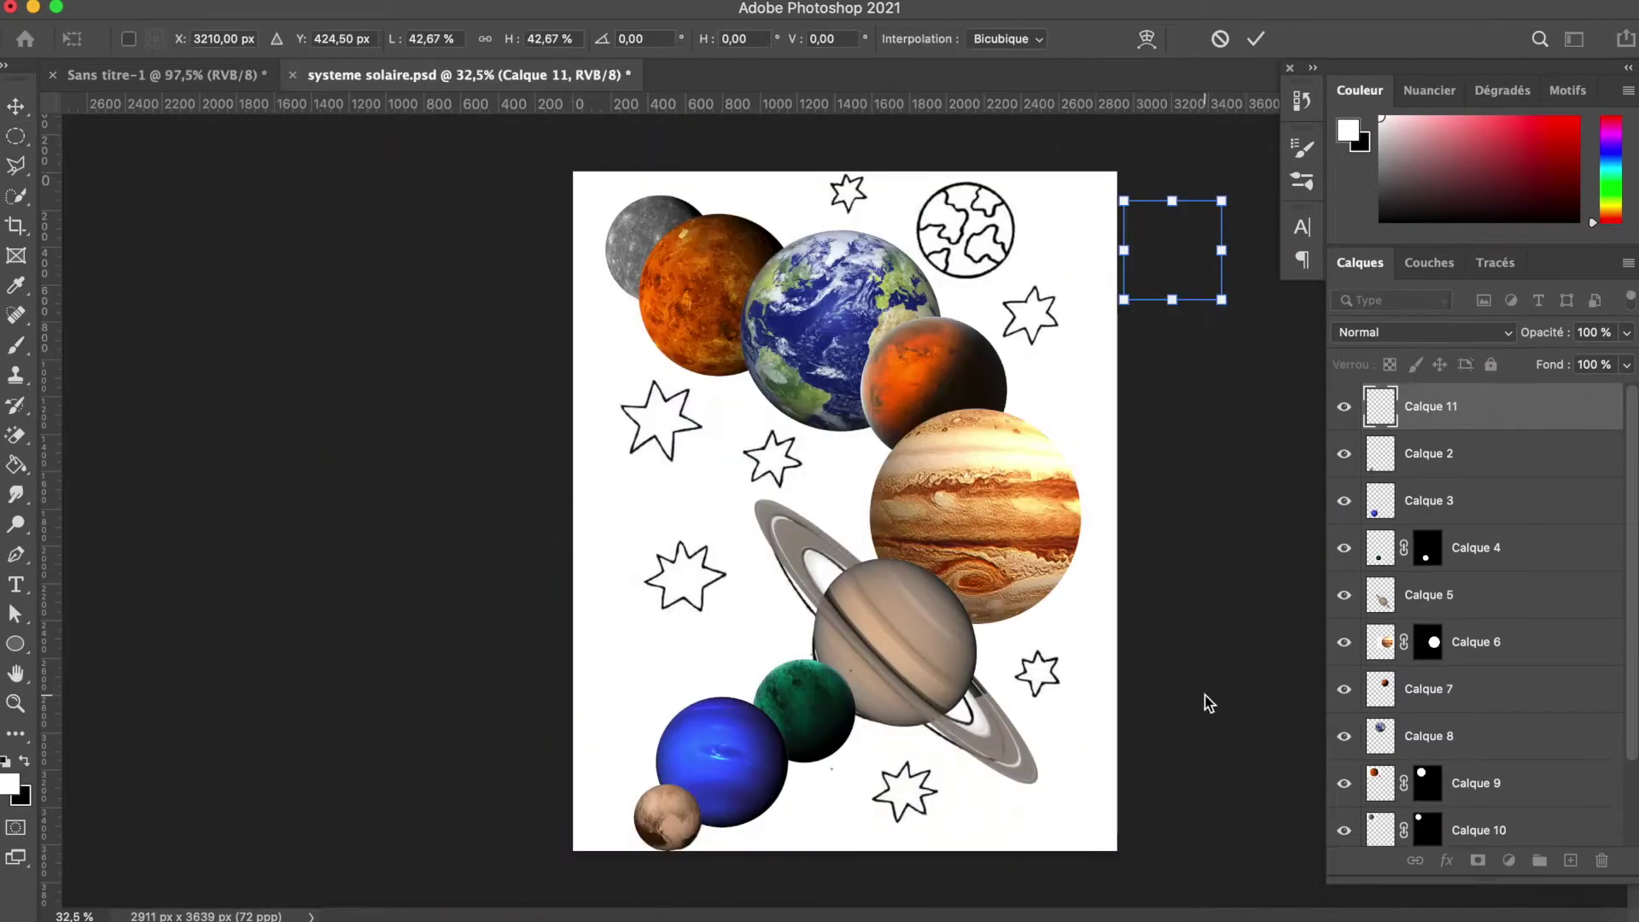
drag(1197, 279, 1003, 253)
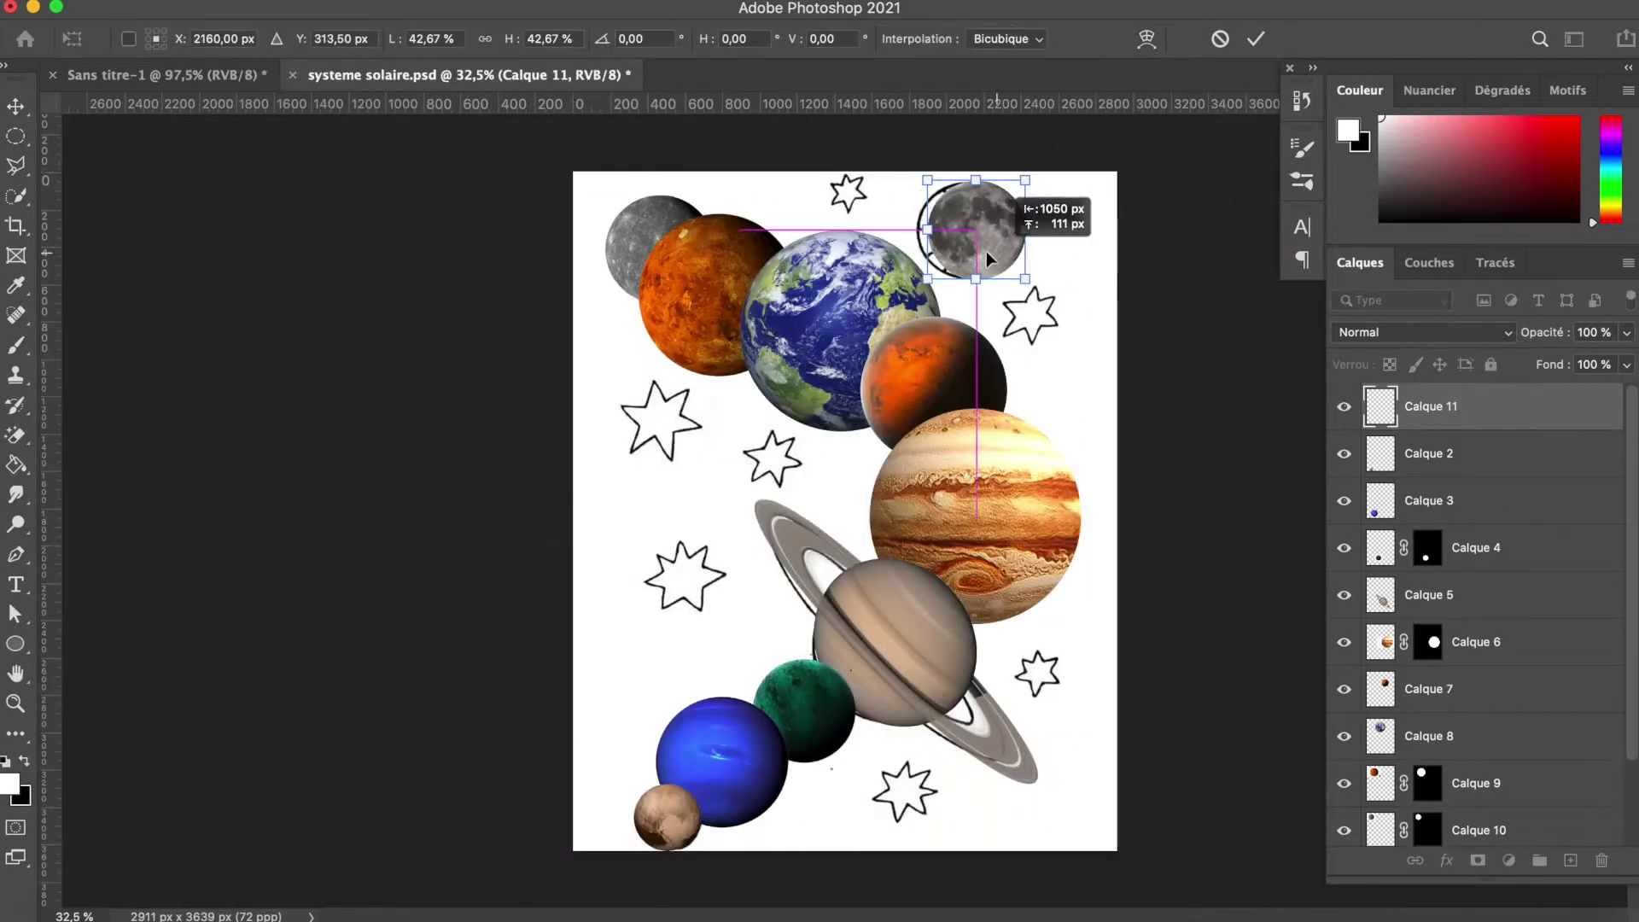
key(Return)
scroll(1451, 641, down, 1)
click(1344, 775)
click(1443, 822)
Step: Fill the background black and add a starfield rotated a quarter turn, enlarged to cover the page
key(g)
key(x)
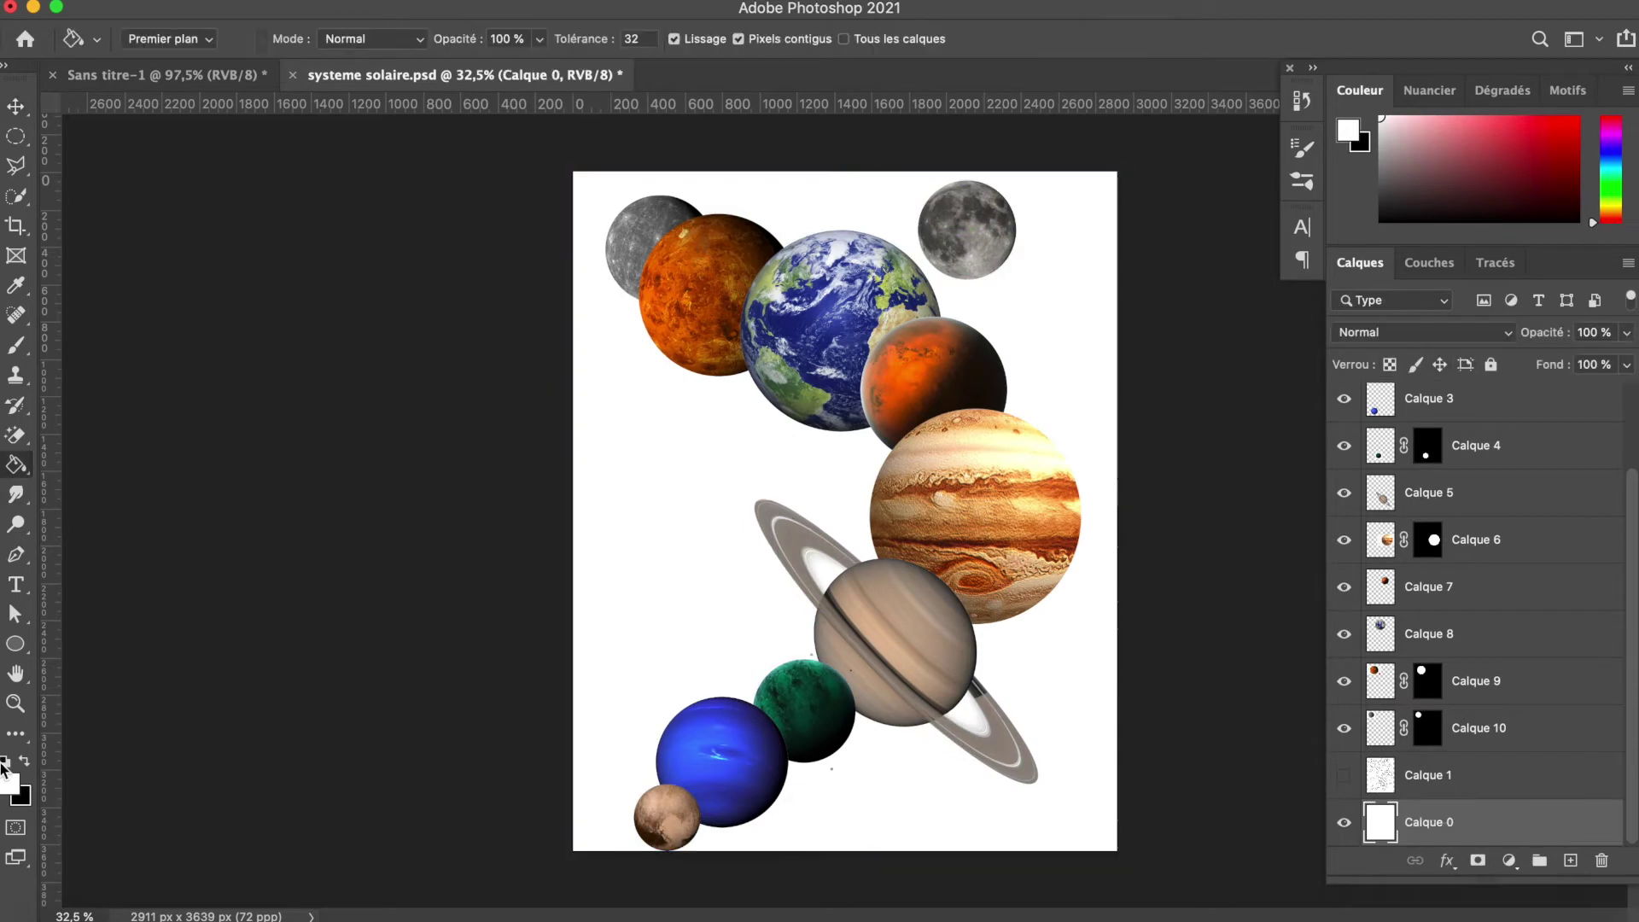
click(886, 641)
key(ctrl+v)
key(ctrl+t)
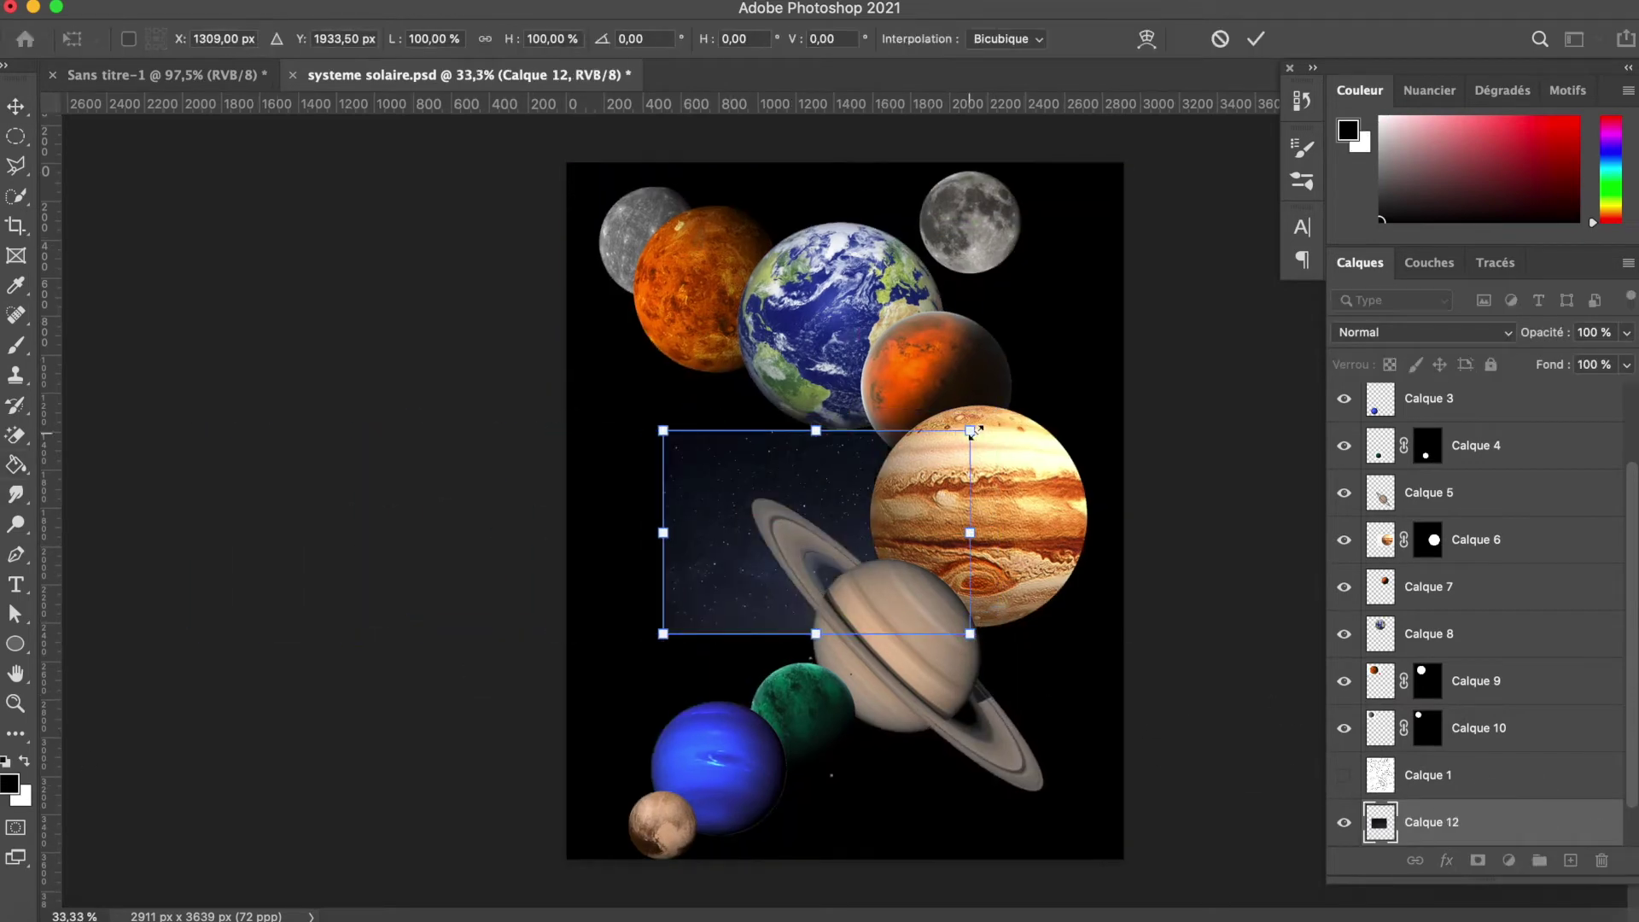
drag(913, 700, 956, 752)
drag(816, 380, 861, 164)
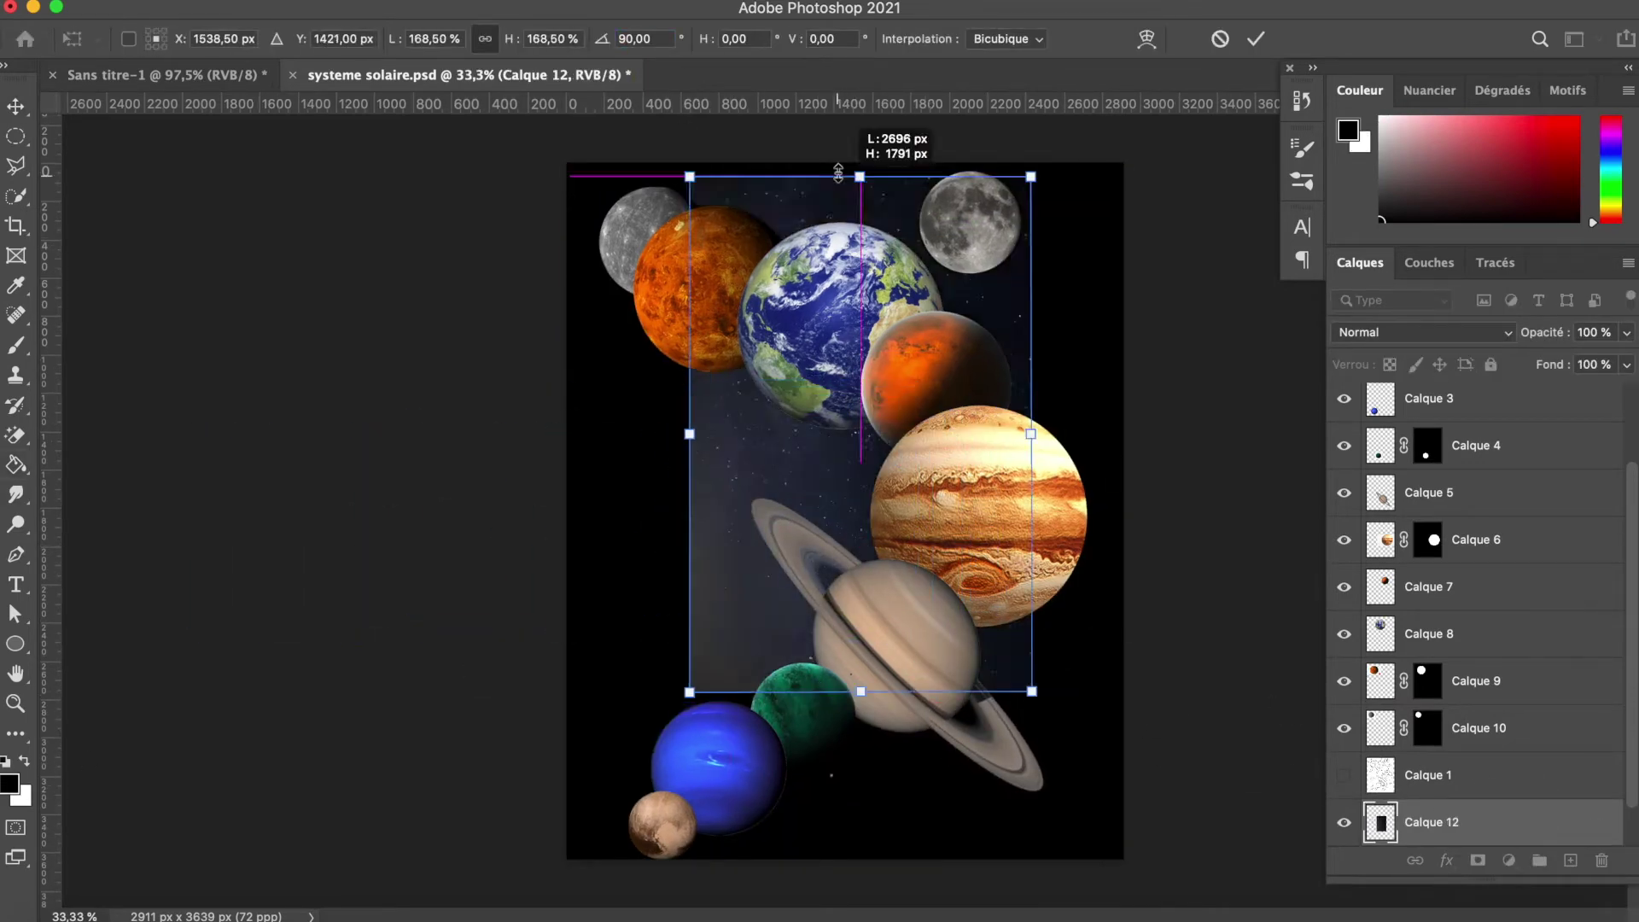
scroll(852, 676, down, 3)
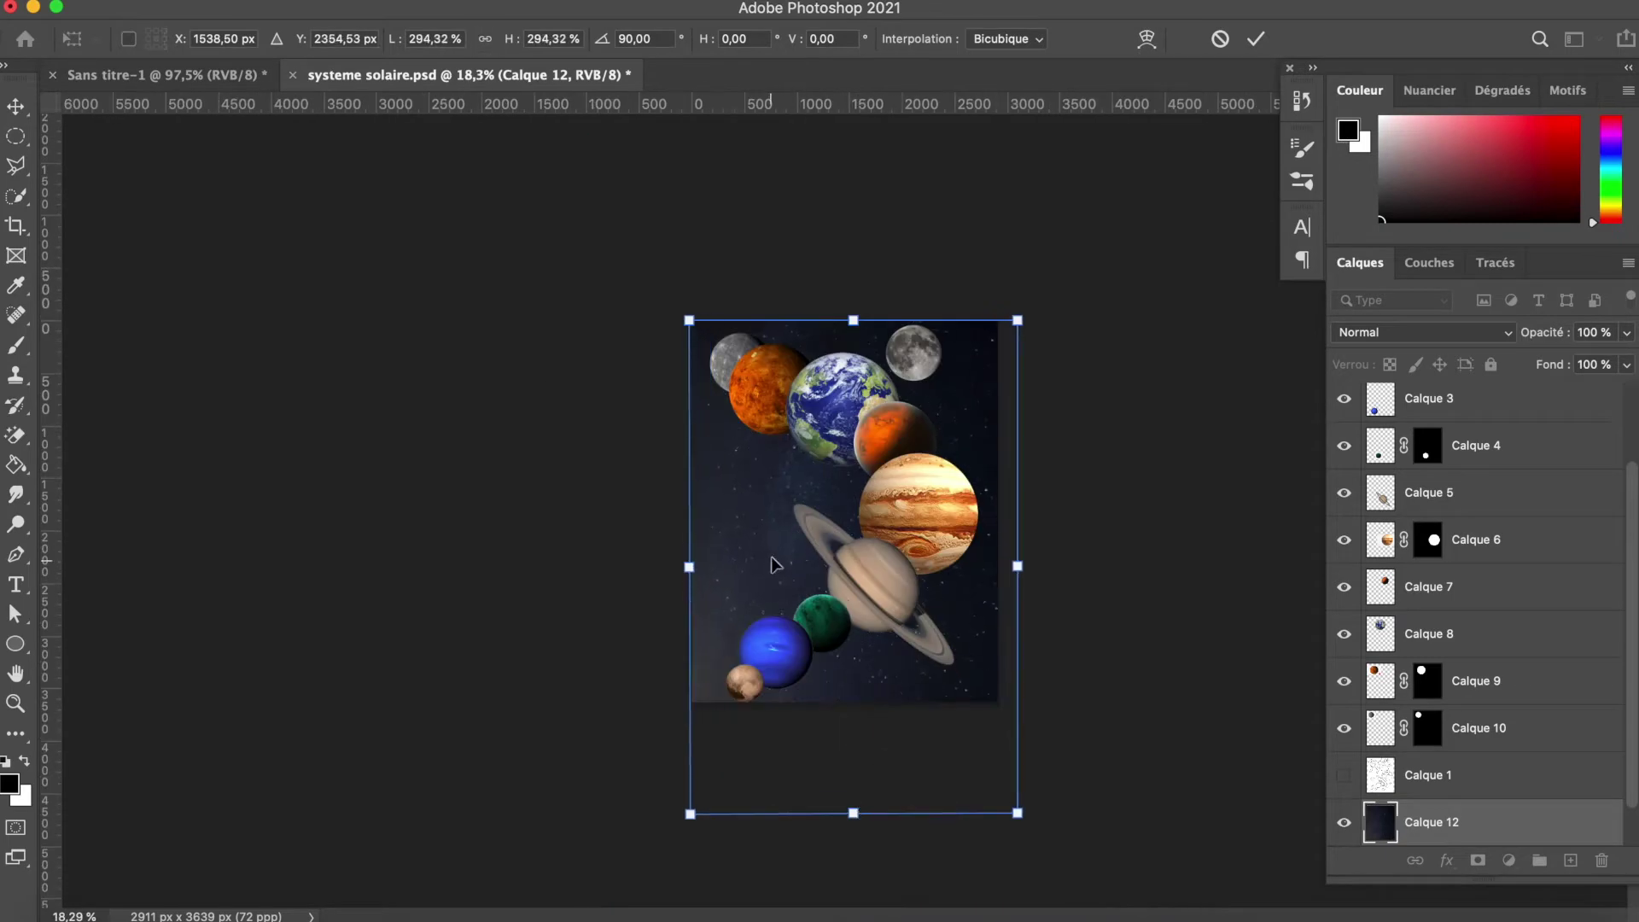
key(Return)
key(ctrl+0)
Step: Dim the starfield with Levels (lower black point, higher gamma, reduced output white) and an Exposure adjustment
key(ctrl+l)
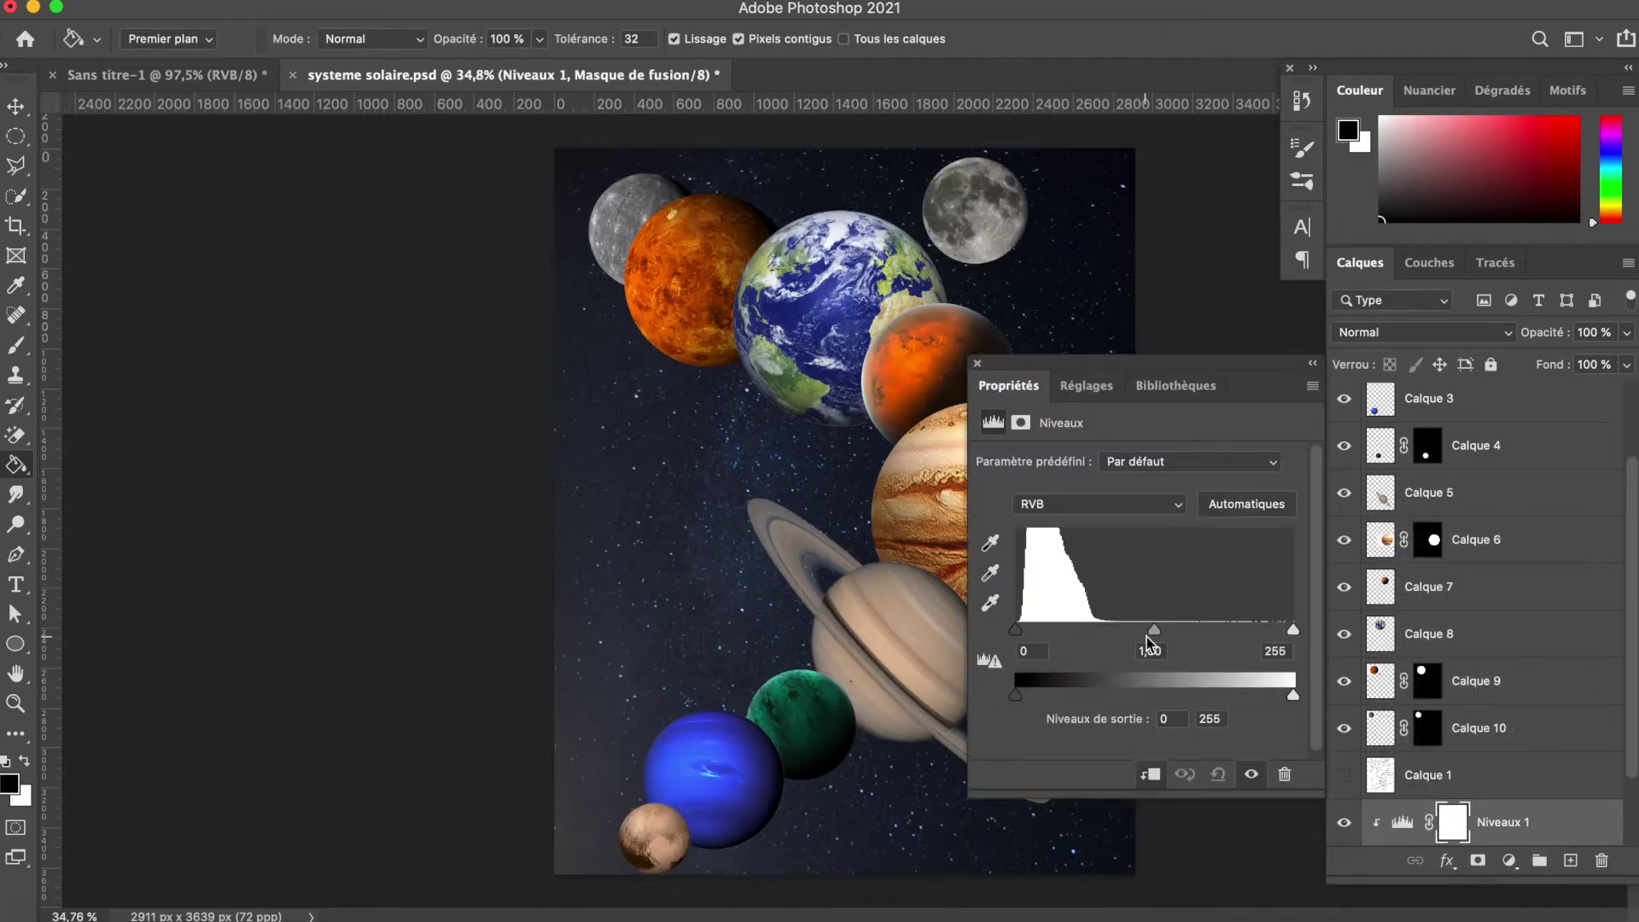
drag(1146, 637, 1152, 632)
drag(1047, 630, 1026, 630)
drag(1163, 630, 1149, 630)
drag(1293, 695, 1229, 700)
click(978, 364)
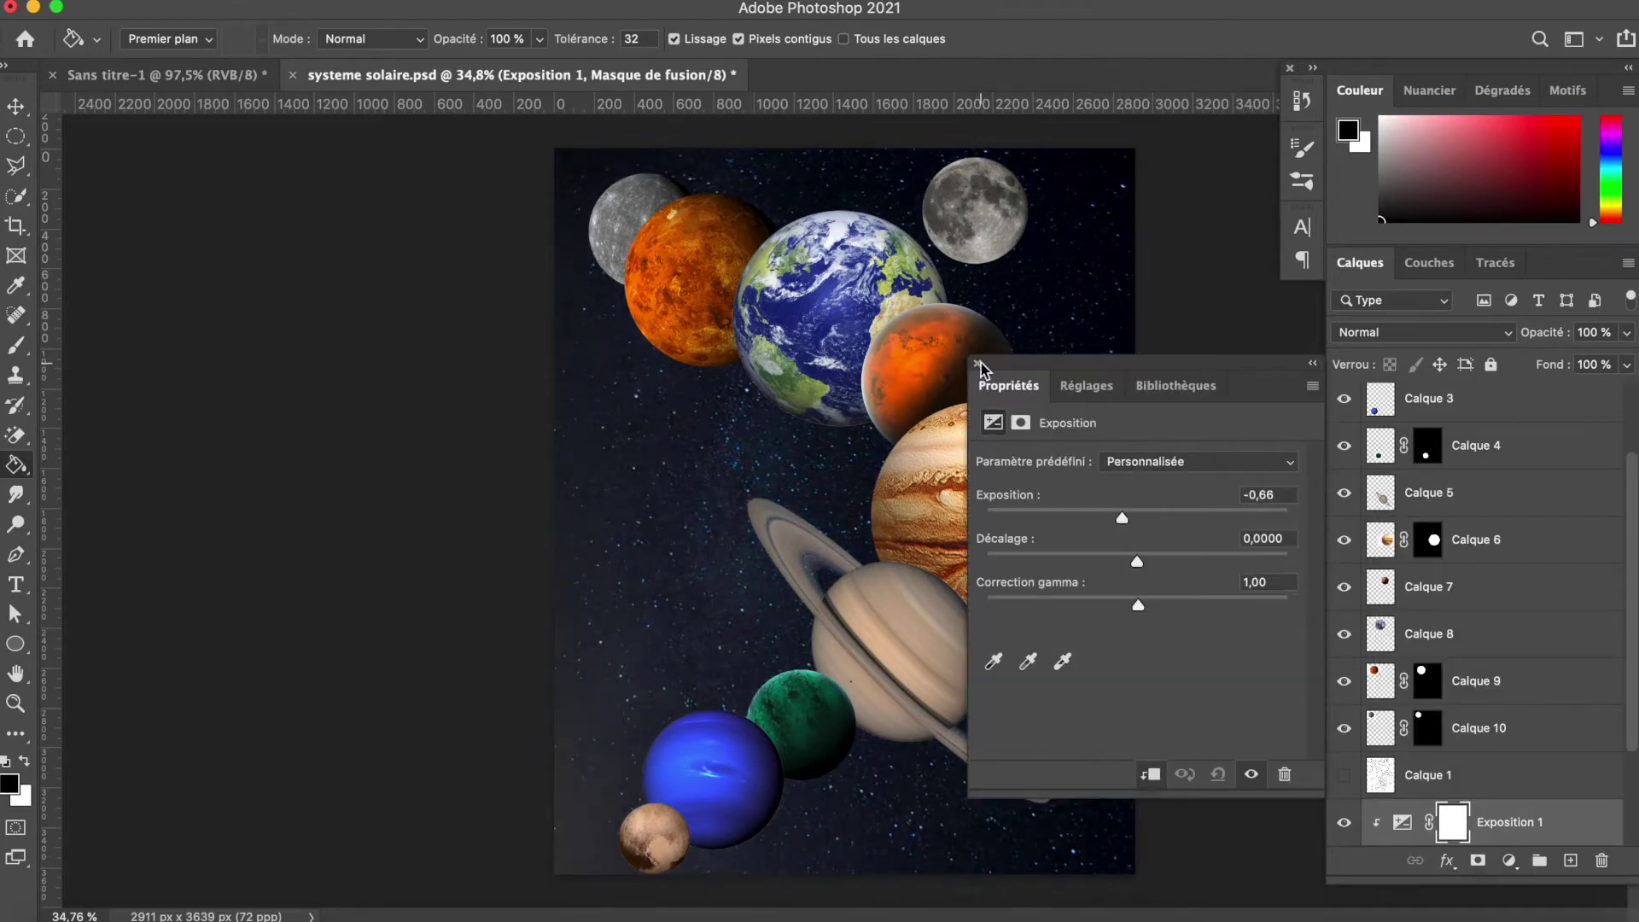
click(979, 366)
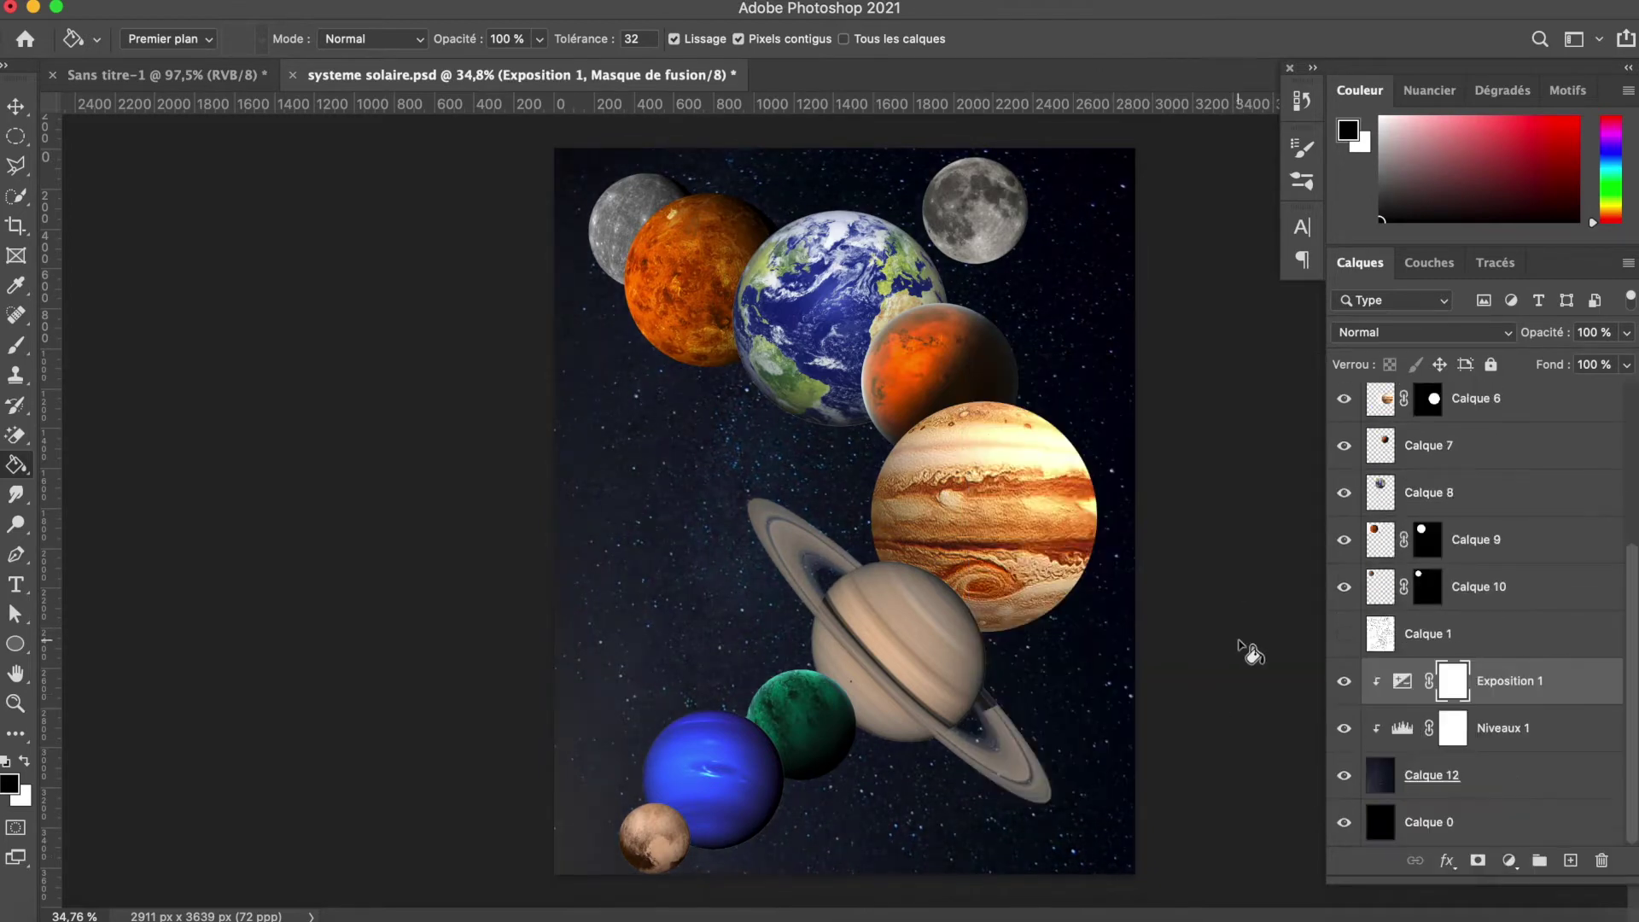
scroll(1483, 675, up, 2)
double_click(1402, 768)
click(979, 365)
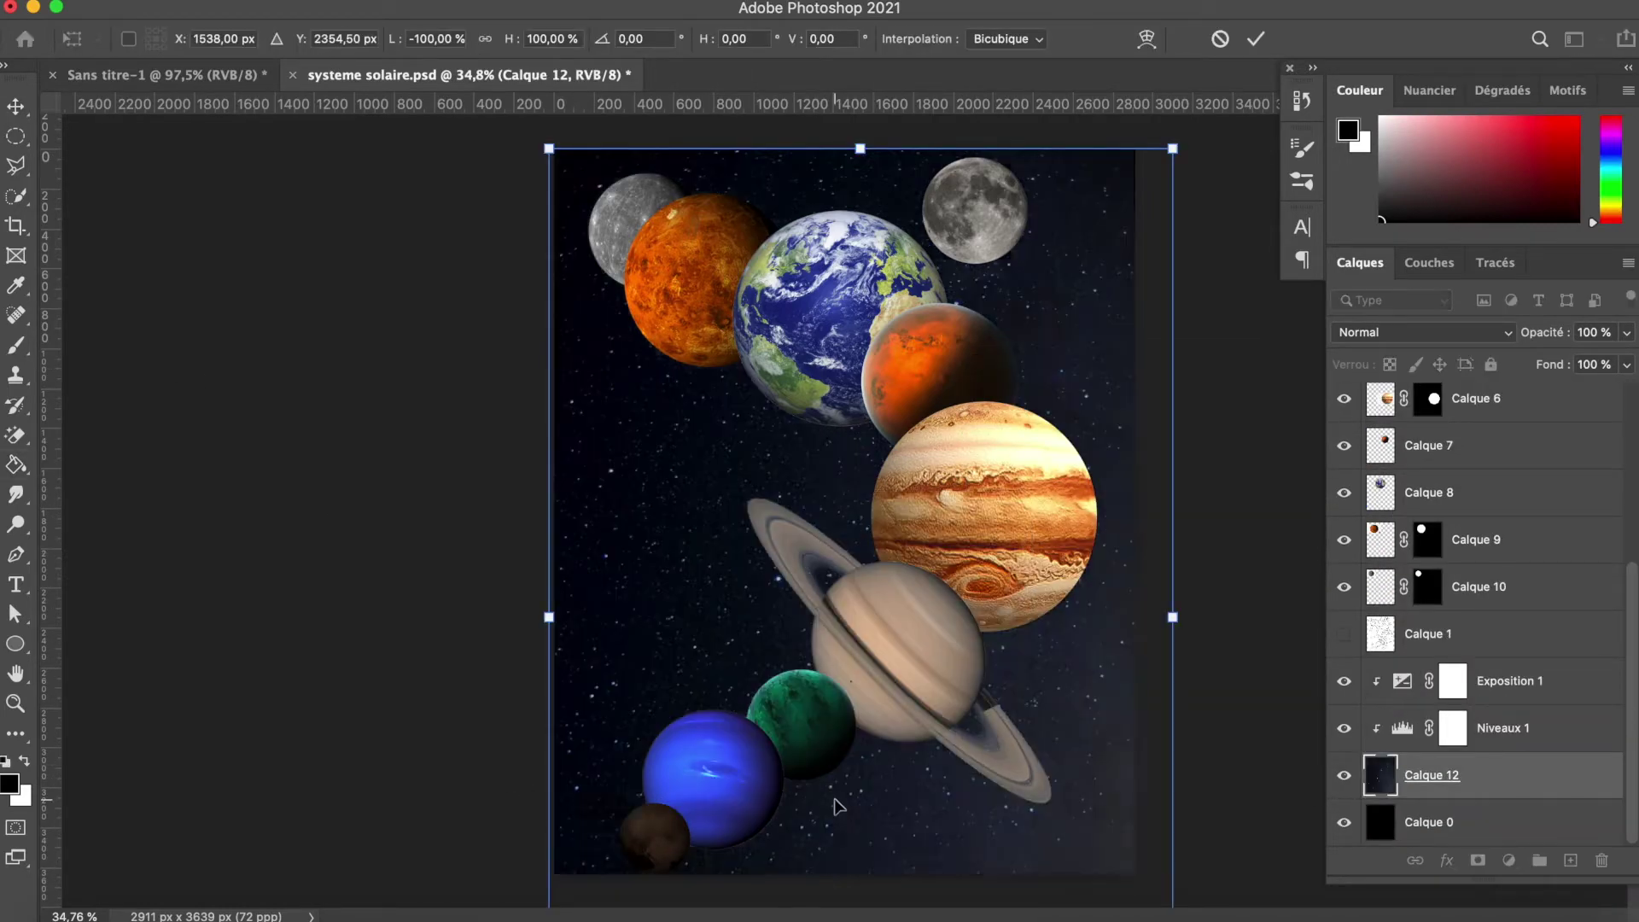
Step: Reposition the starfield and paint black on a mask with a smaller brush to darken Pluto
drag(629, 458, 636, 474)
key(Return)
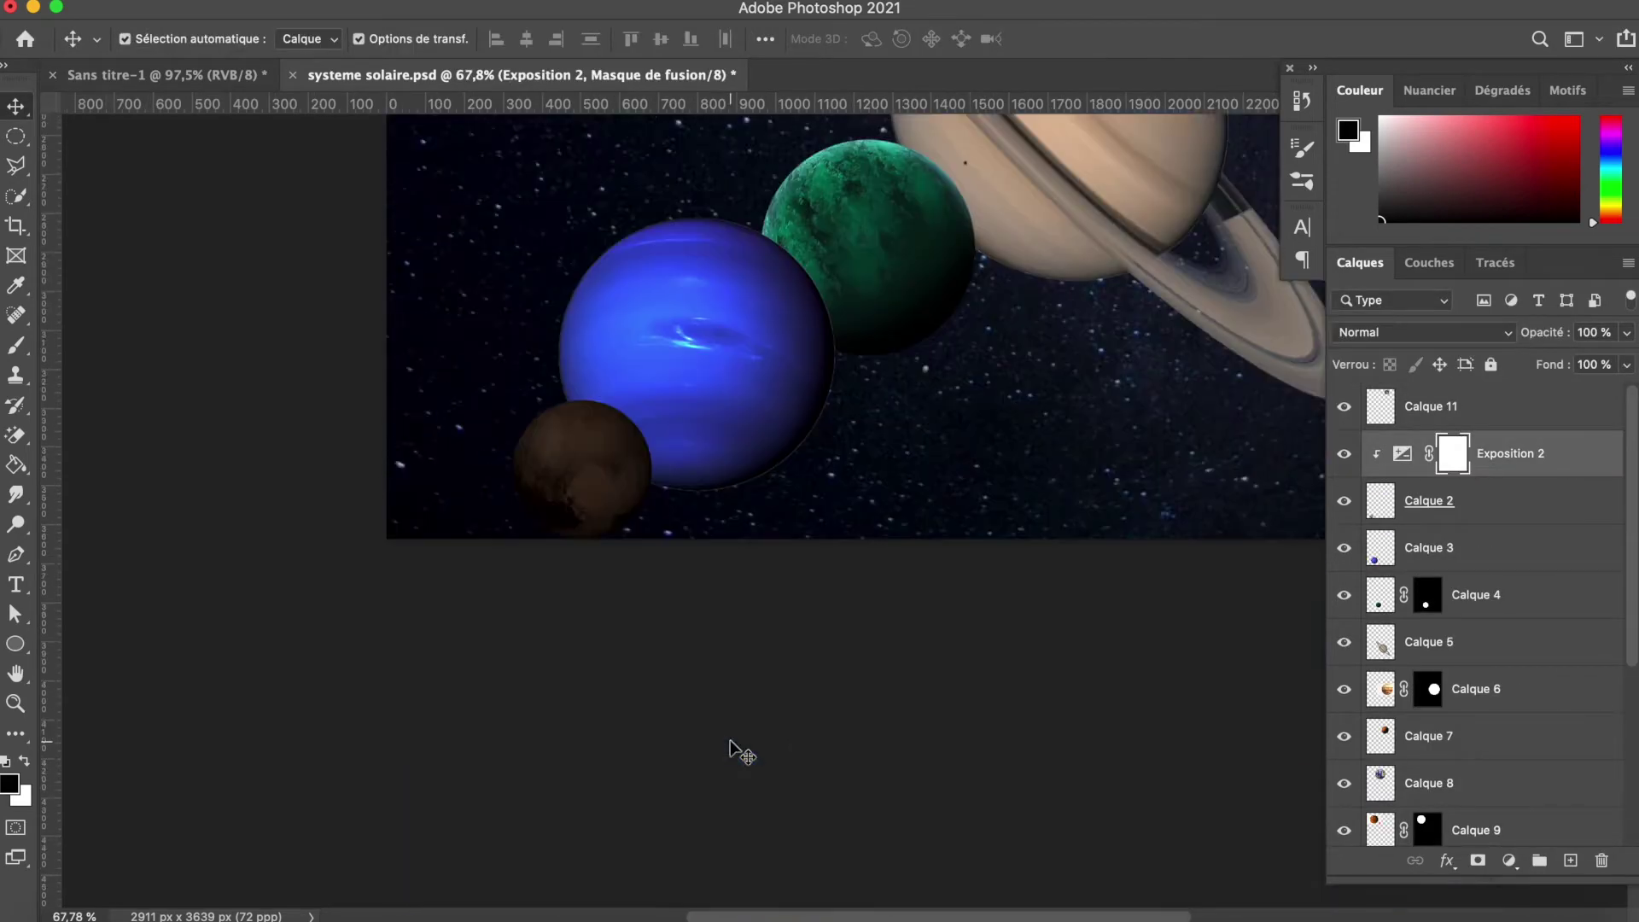
drag(1219, 741, 1336, 743)
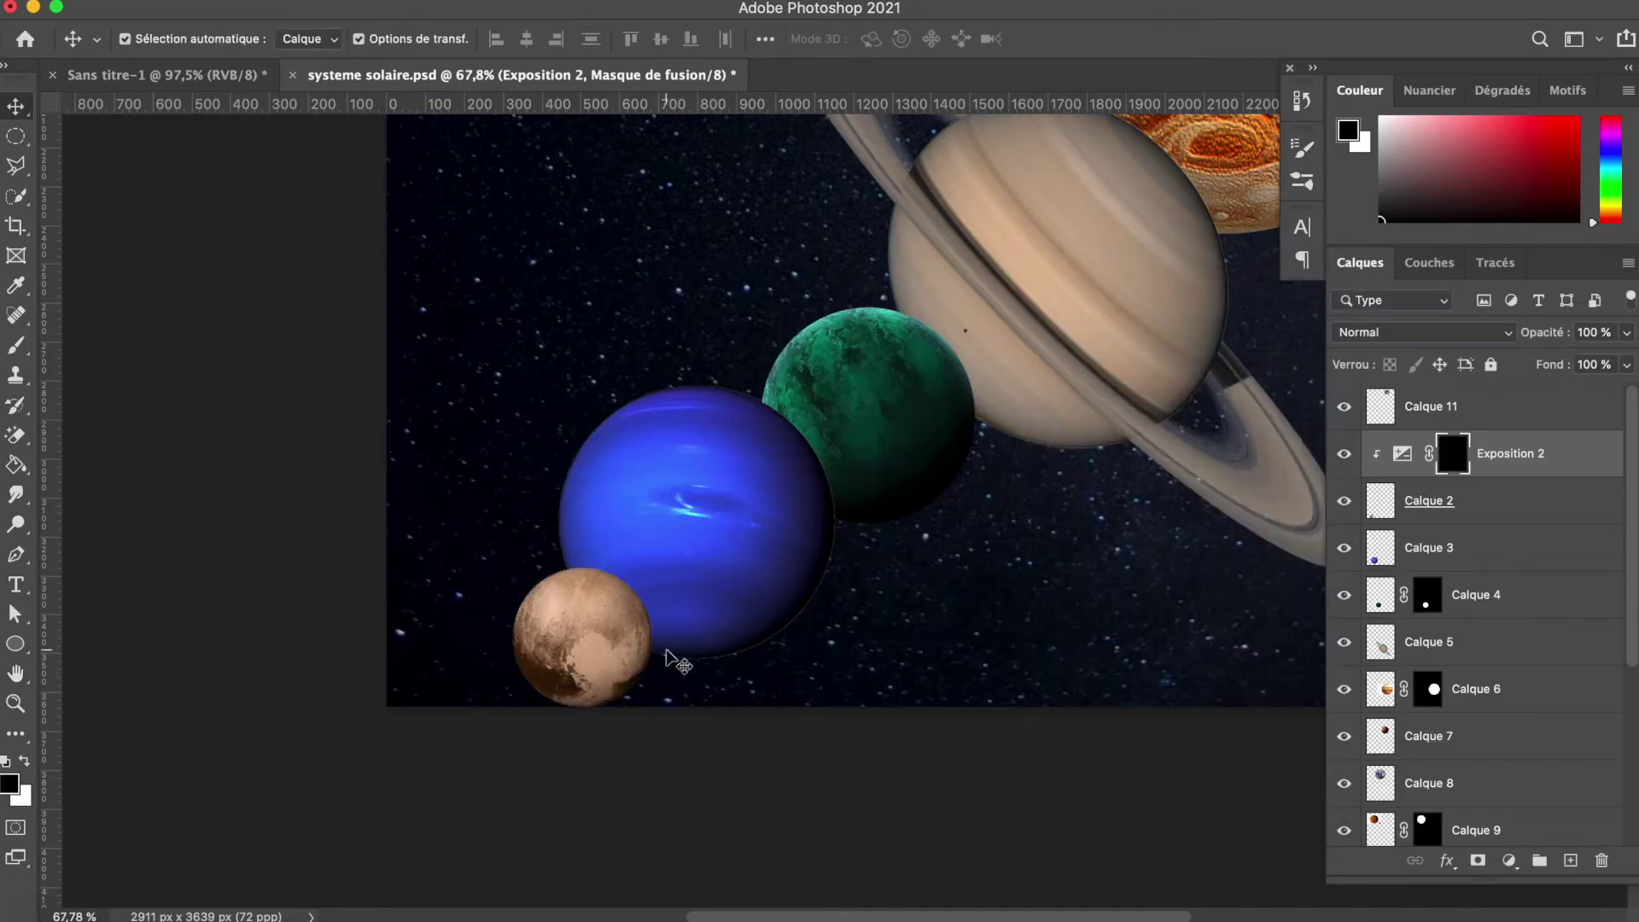
key(b)
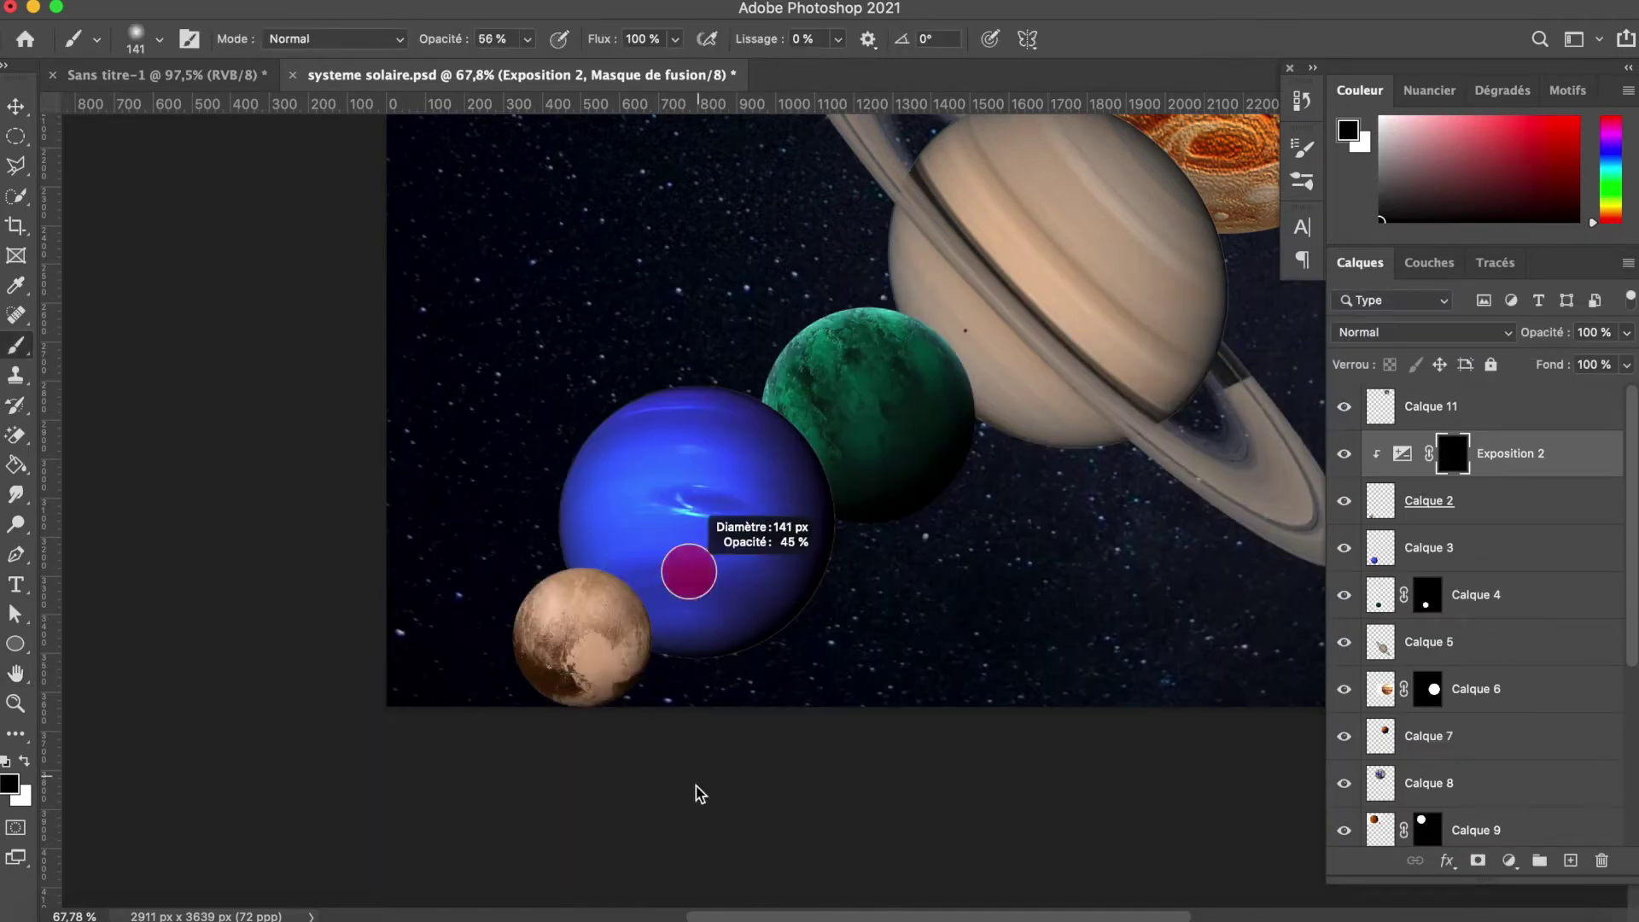
mouse_move(497, 657)
mouse_down()
mouse_move(469, 652)
mouse_move(509, 571)
mouse_up()
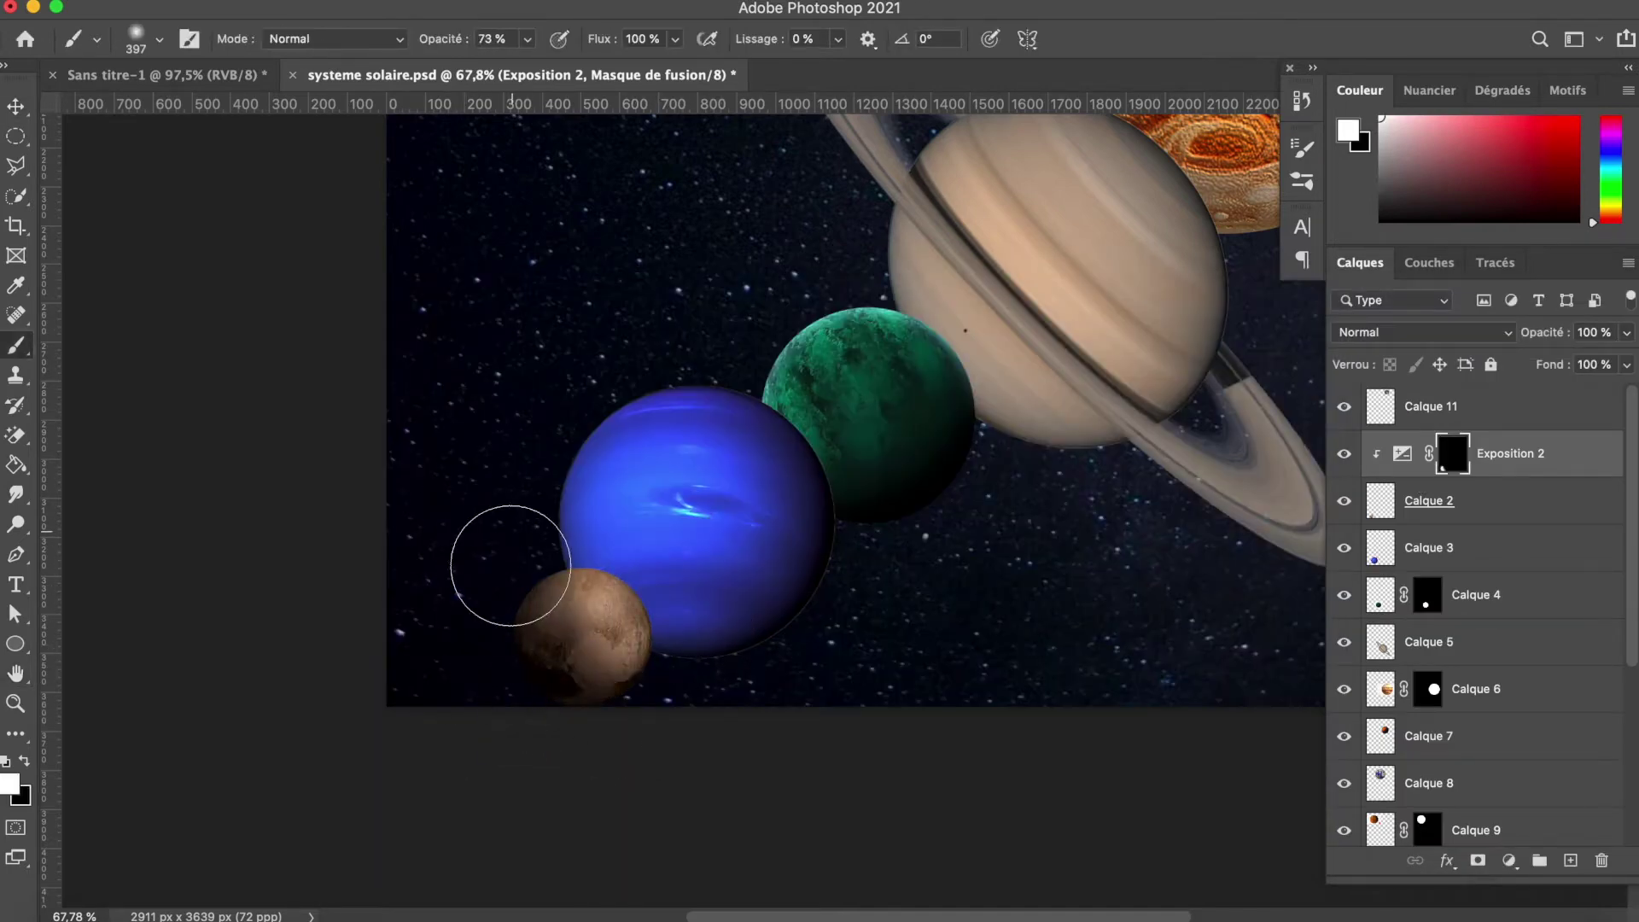
key(x)
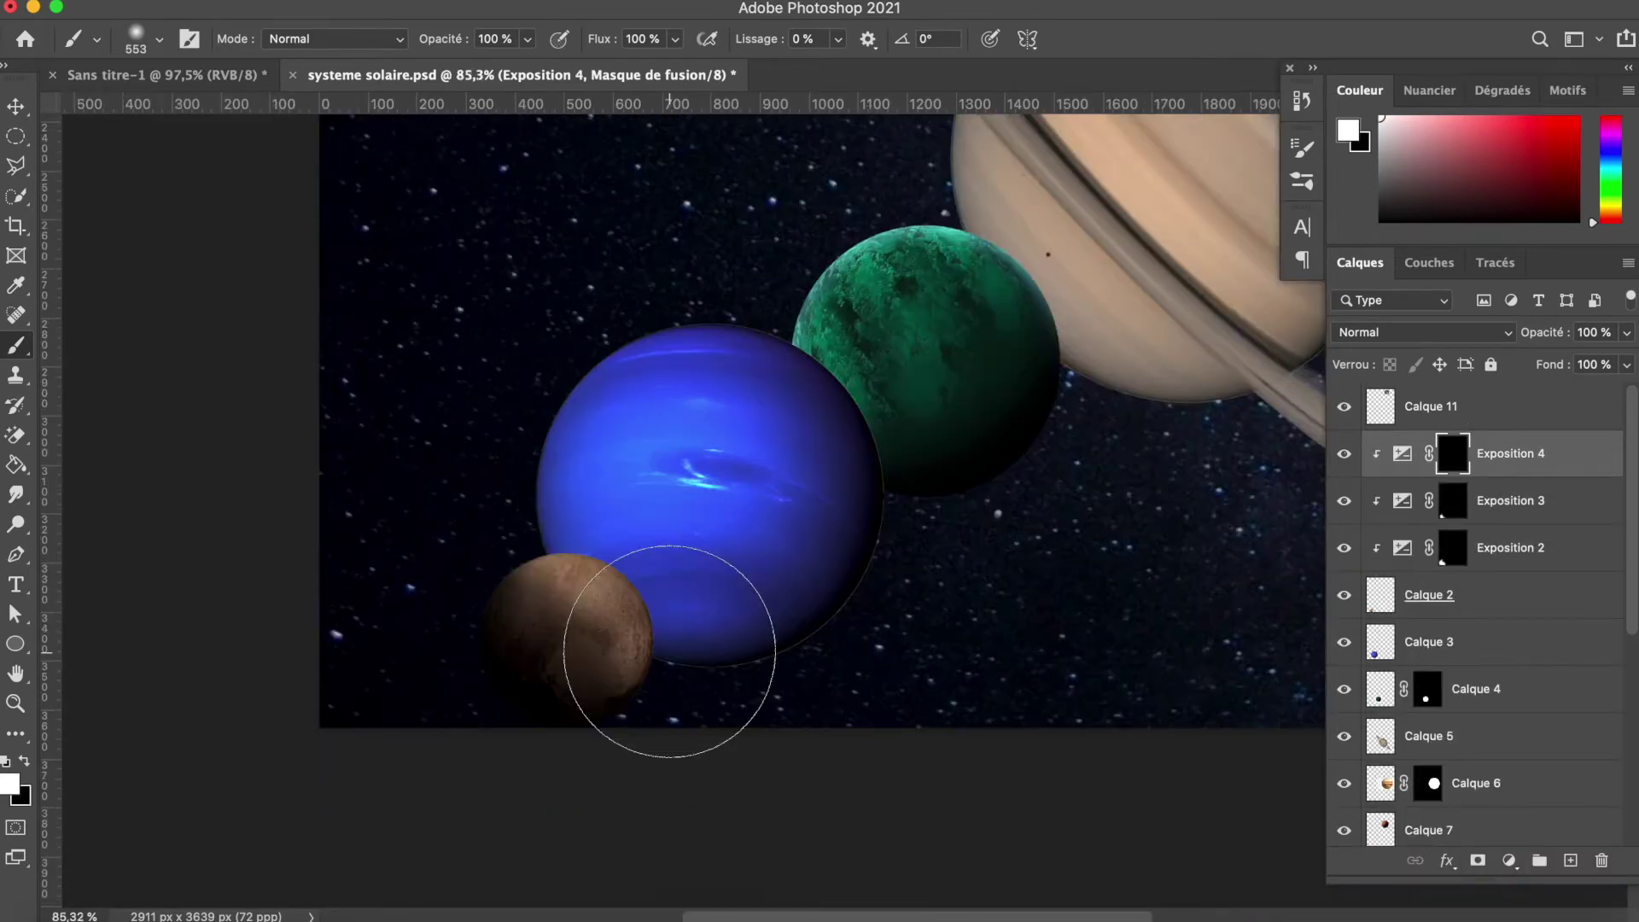
mouse_move(670, 651)
mouse_down()
mouse_move(561, 513)
mouse_move(621, 527)
mouse_up()
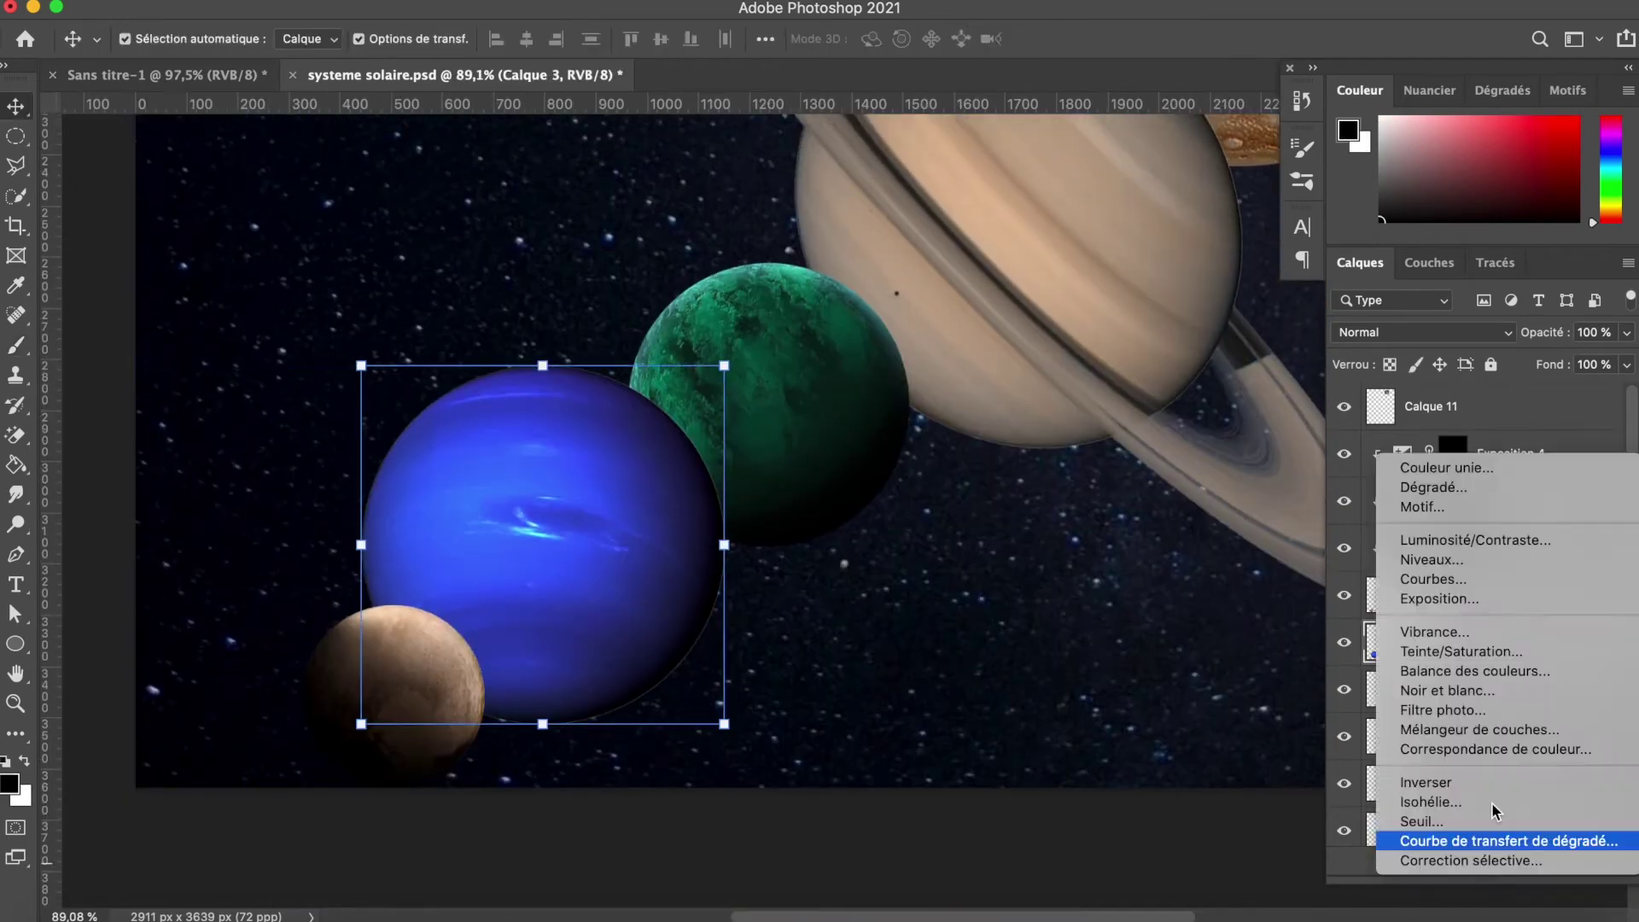
Step: Add an Exposure adjustment with an inverted mask and paint white over Neptune's lower edge
click(1440, 599)
click(980, 366)
key(ctrl+i)
key(b)
key(x)
drag(469, 640, 467, 679)
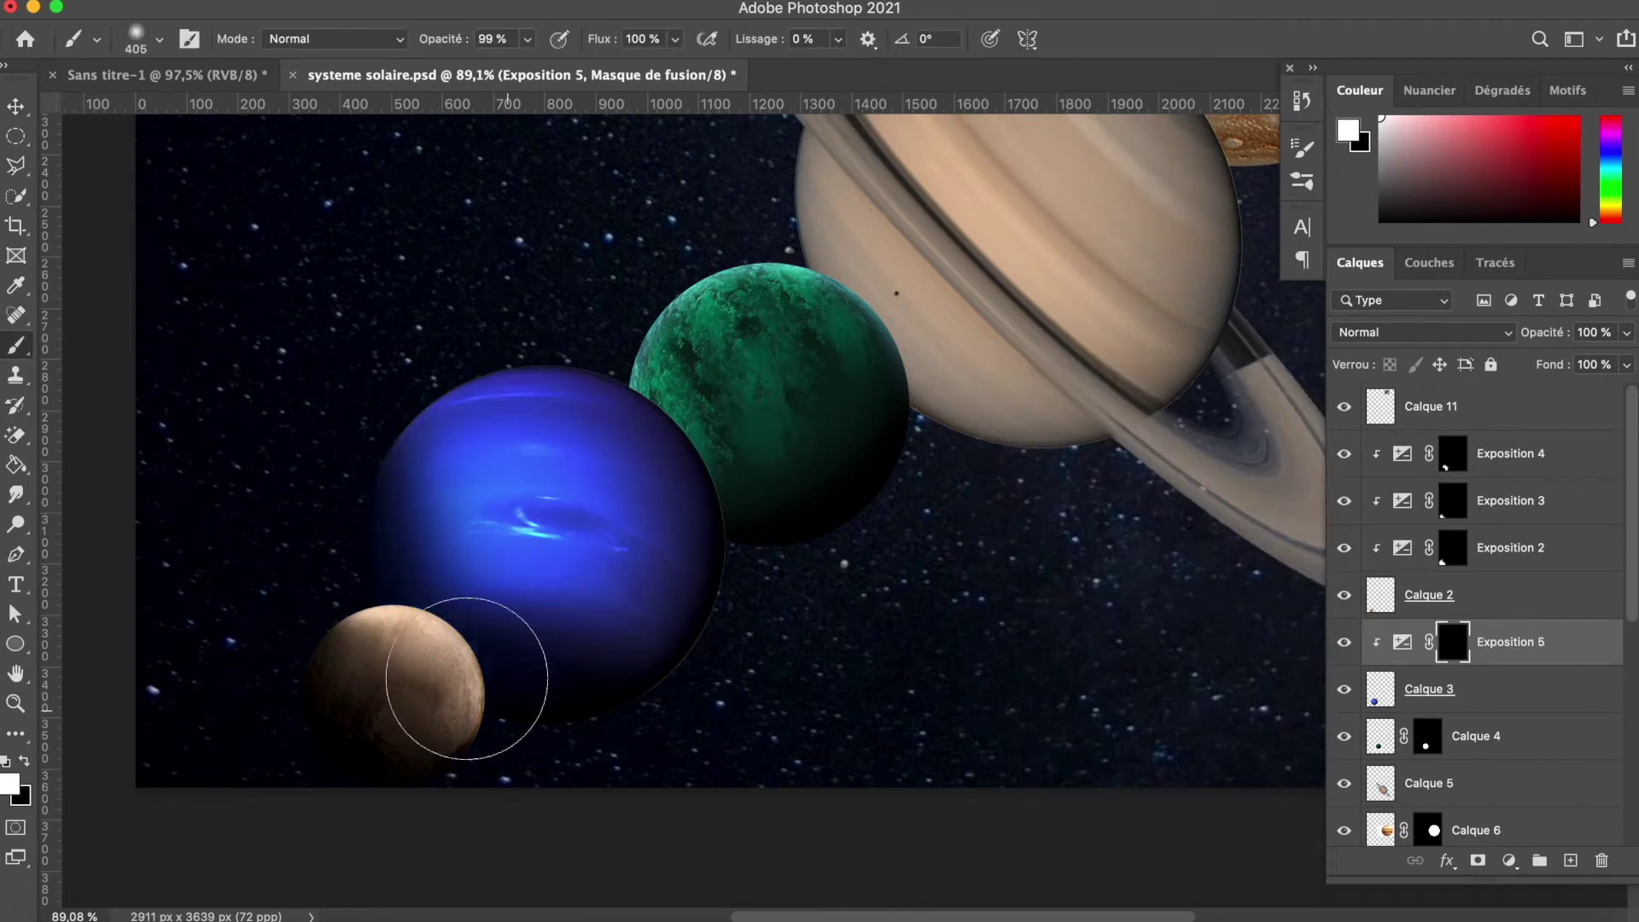
drag(695, 366, 743, 381)
mouse_move(365, 586)
mouse_down()
mouse_move(715, 413)
mouse_move(823, 428)
mouse_up()
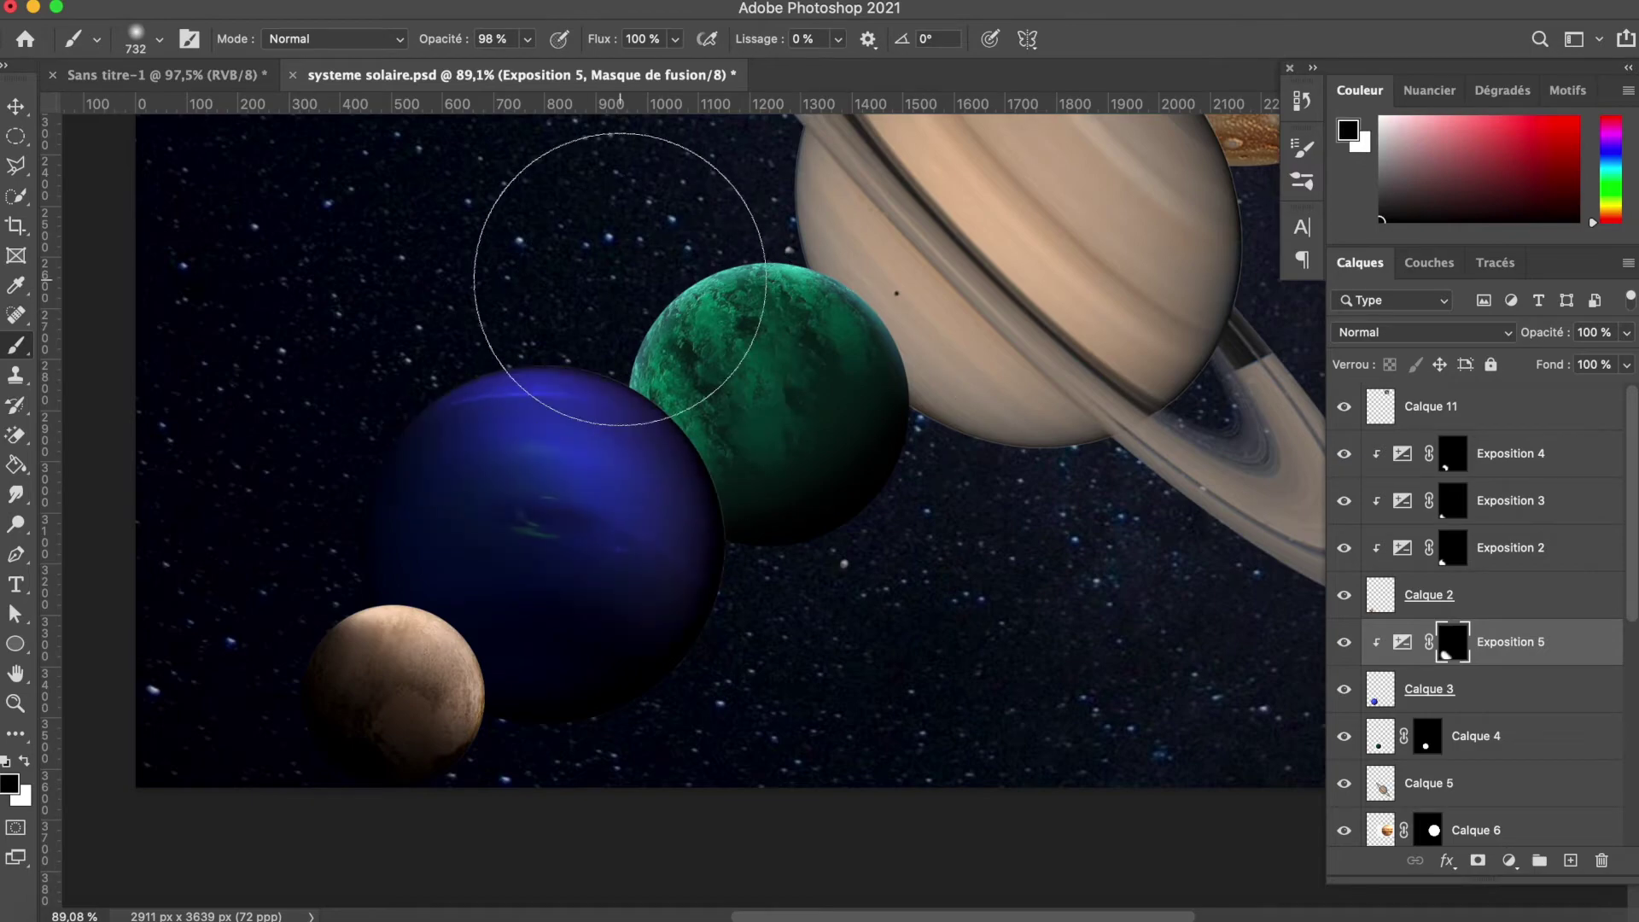
scroll(736, 587, down, 5)
scroll(736, 587, up, 3)
scroll(736, 587, up, 3)
Step: Apply the pending transform on the Neptune layer and target the Exposition 5 mask
click(1429, 540)
key(ctrl+t)
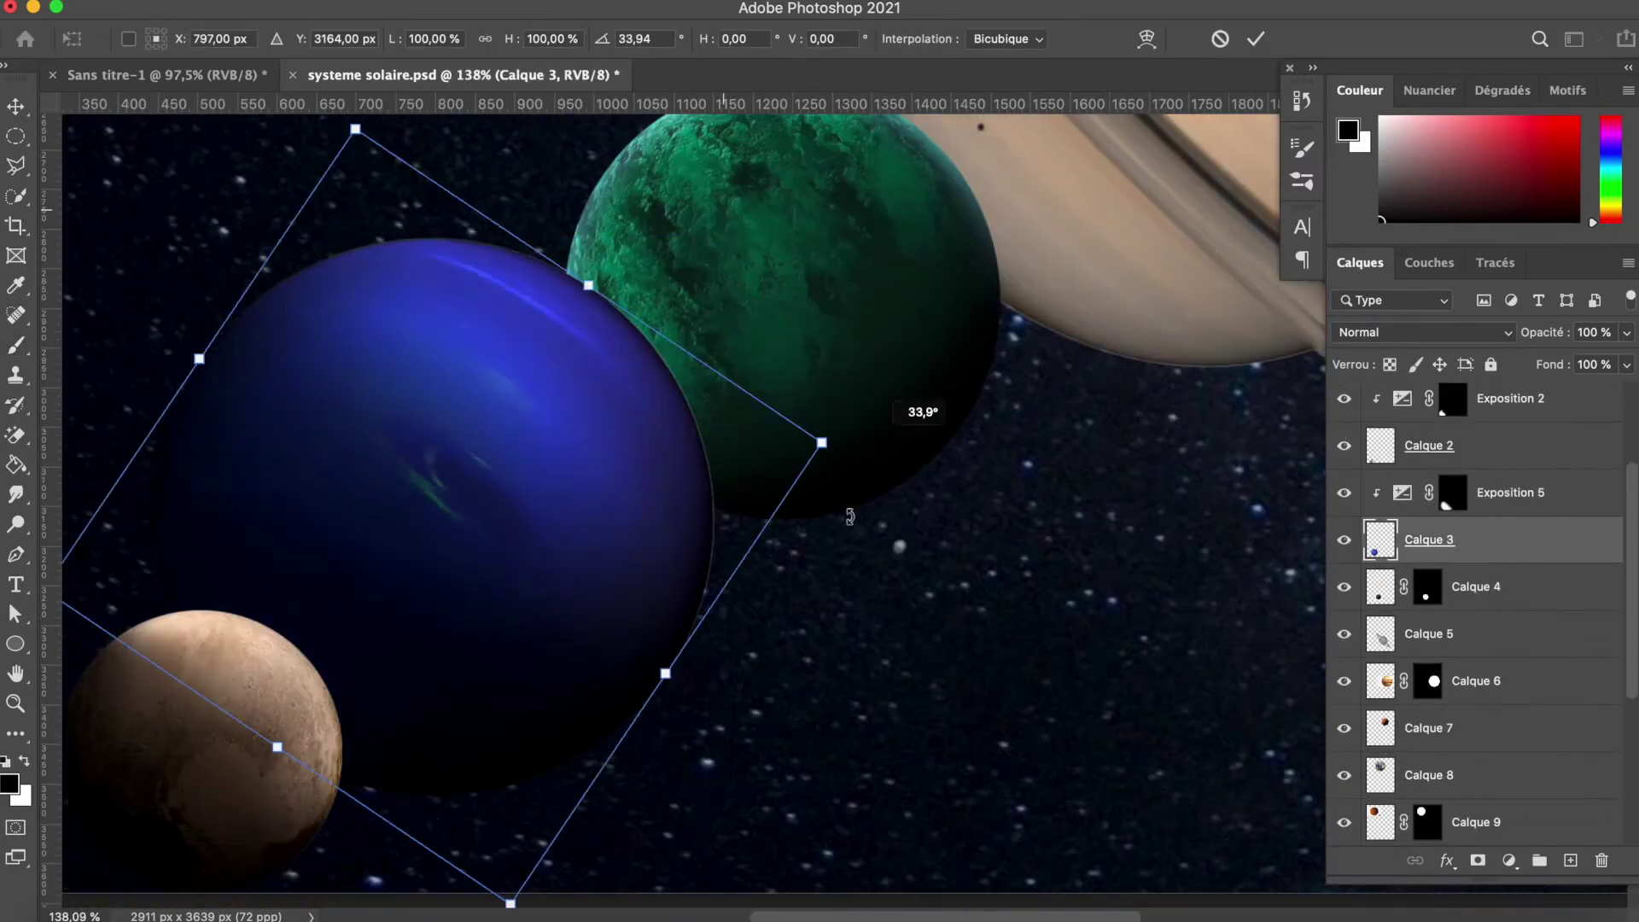
key(Return)
double_click(1383, 544)
key(Escape)
click(1452, 492)
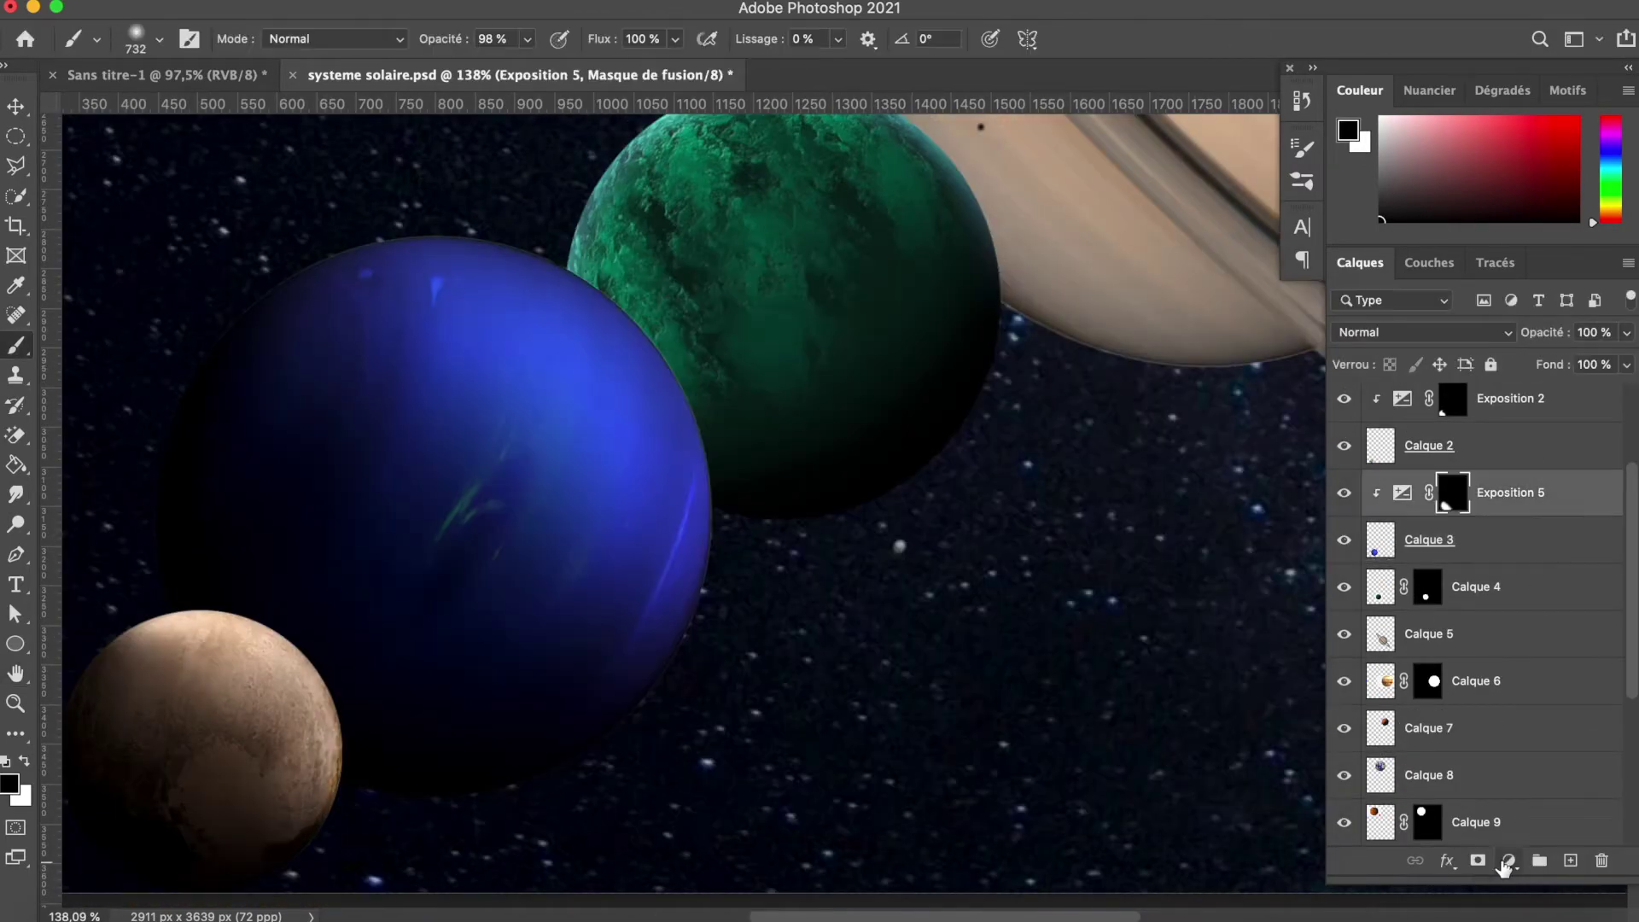
Step: Add an Exposition 6 adjustment, invert its mask, and paint brightening along the planet's edge
click(1508, 860)
drag(1136, 520, 1179, 520)
key(ctrl+i)
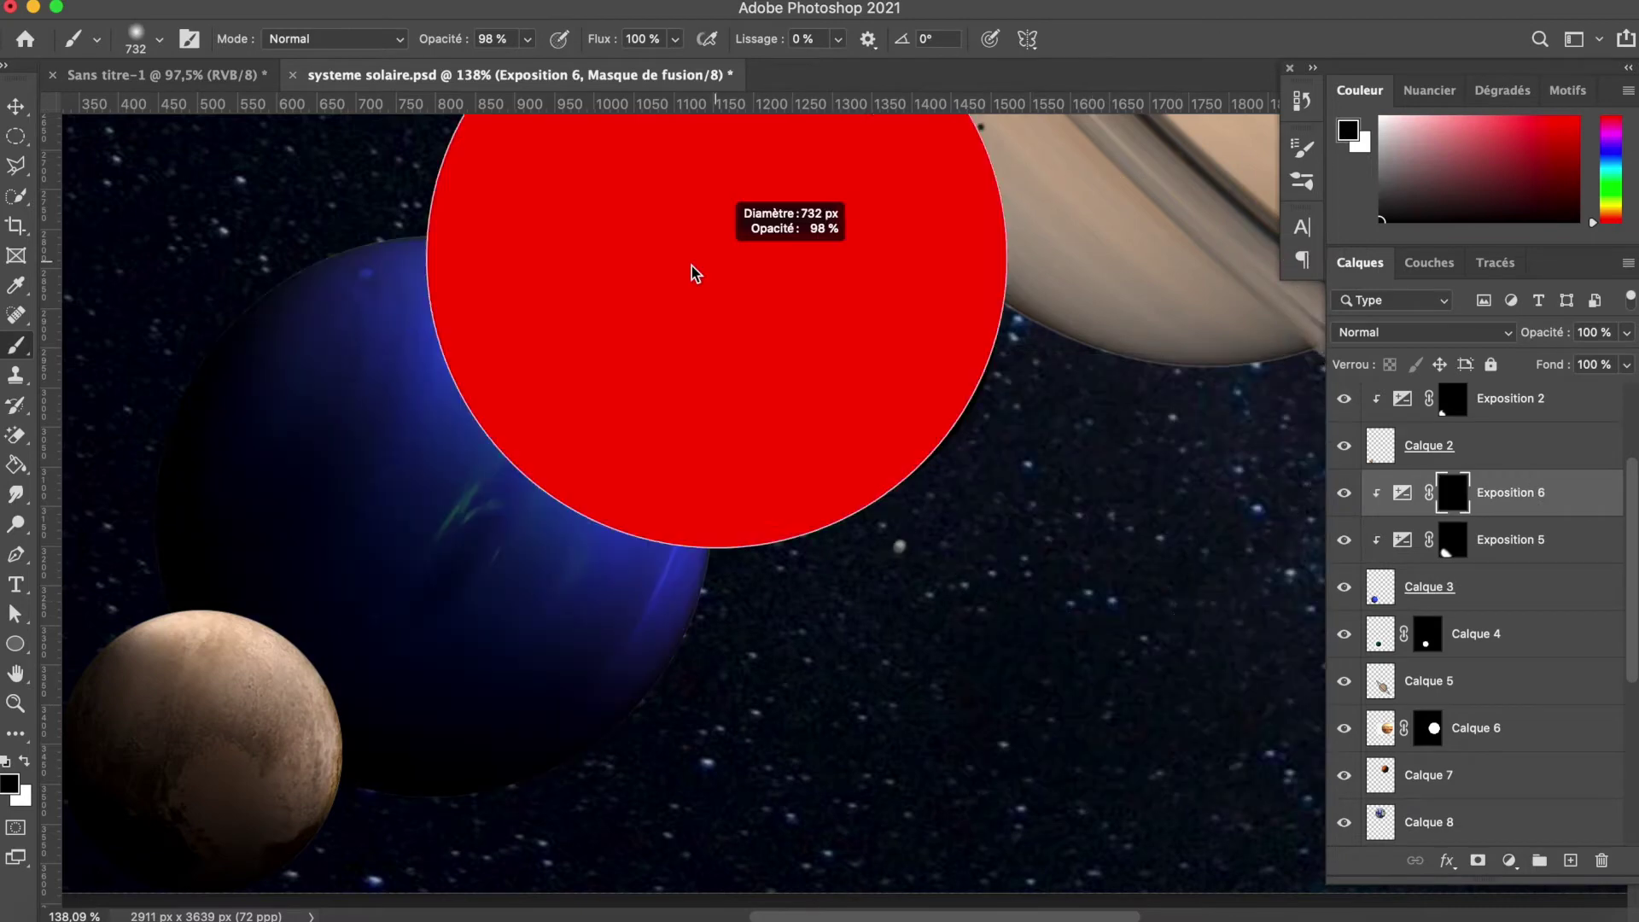
drag(724, 145, 779, 516)
drag(768, 322, 926, 329)
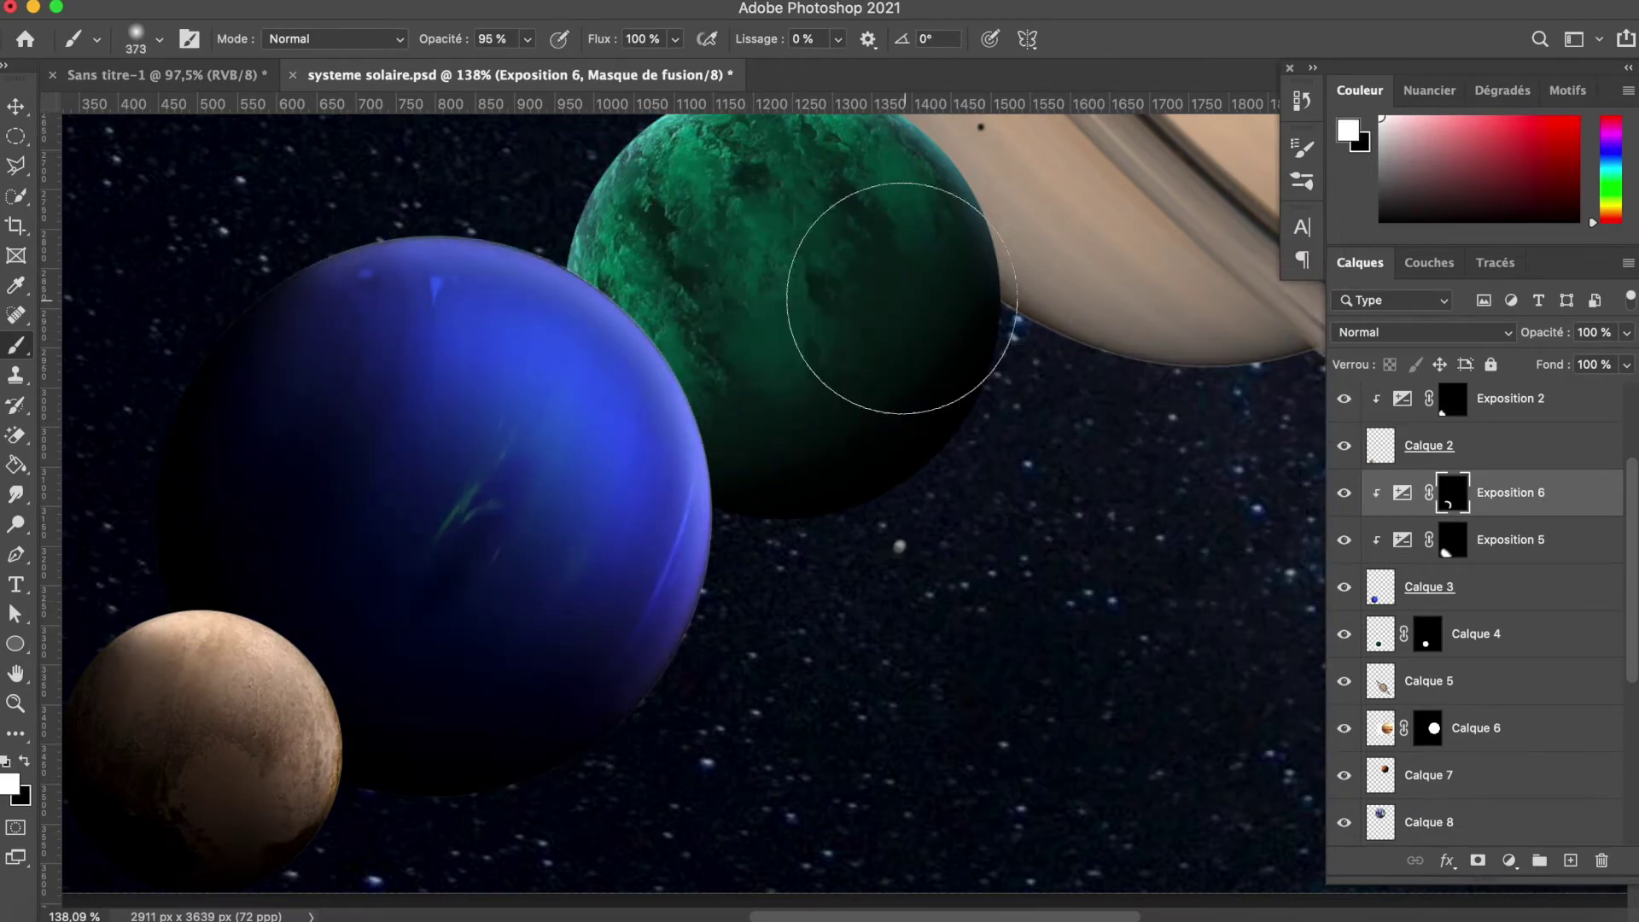
drag(598, 342, 401, 389)
scroll(322, 687, down, 5)
scroll(1059, 676, down, 2)
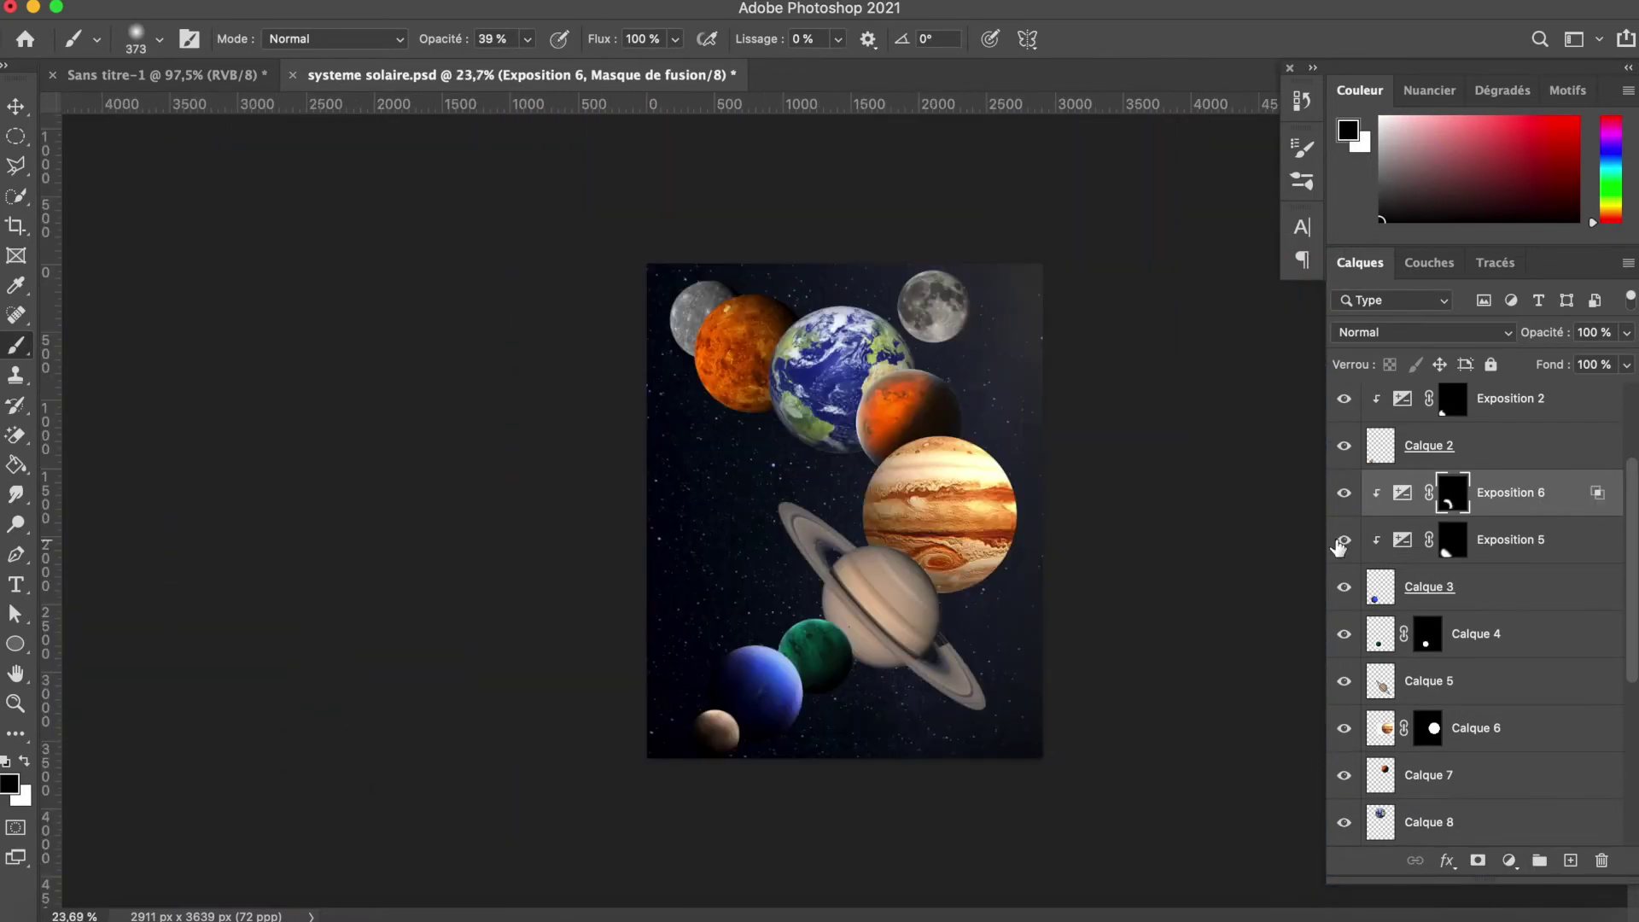
Step: Add an orange-yellow Solid Color fill layer blended in Densité linéaire (Ajout)
click(1508, 859)
click(1364, 552)
click(1421, 332)
click(1400, 530)
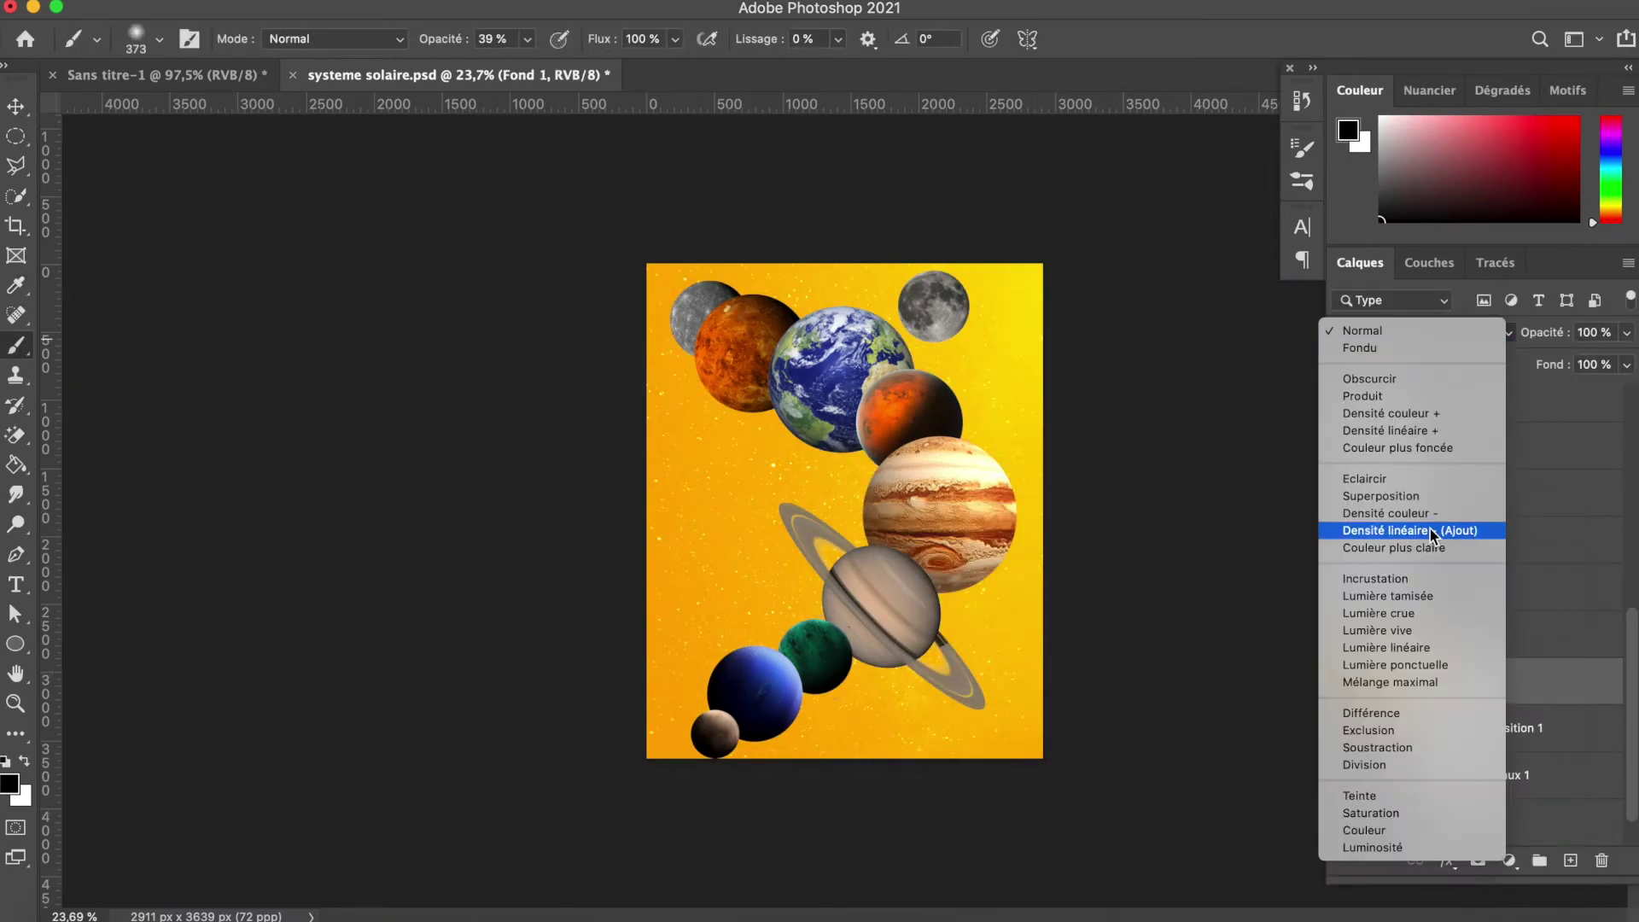
double_click(1380, 680)
click(1102, 561)
click(1435, 553)
Step: Invert the fill's mask and paint a white glow into the top-right corner
key(ctrl+i)
key(b)
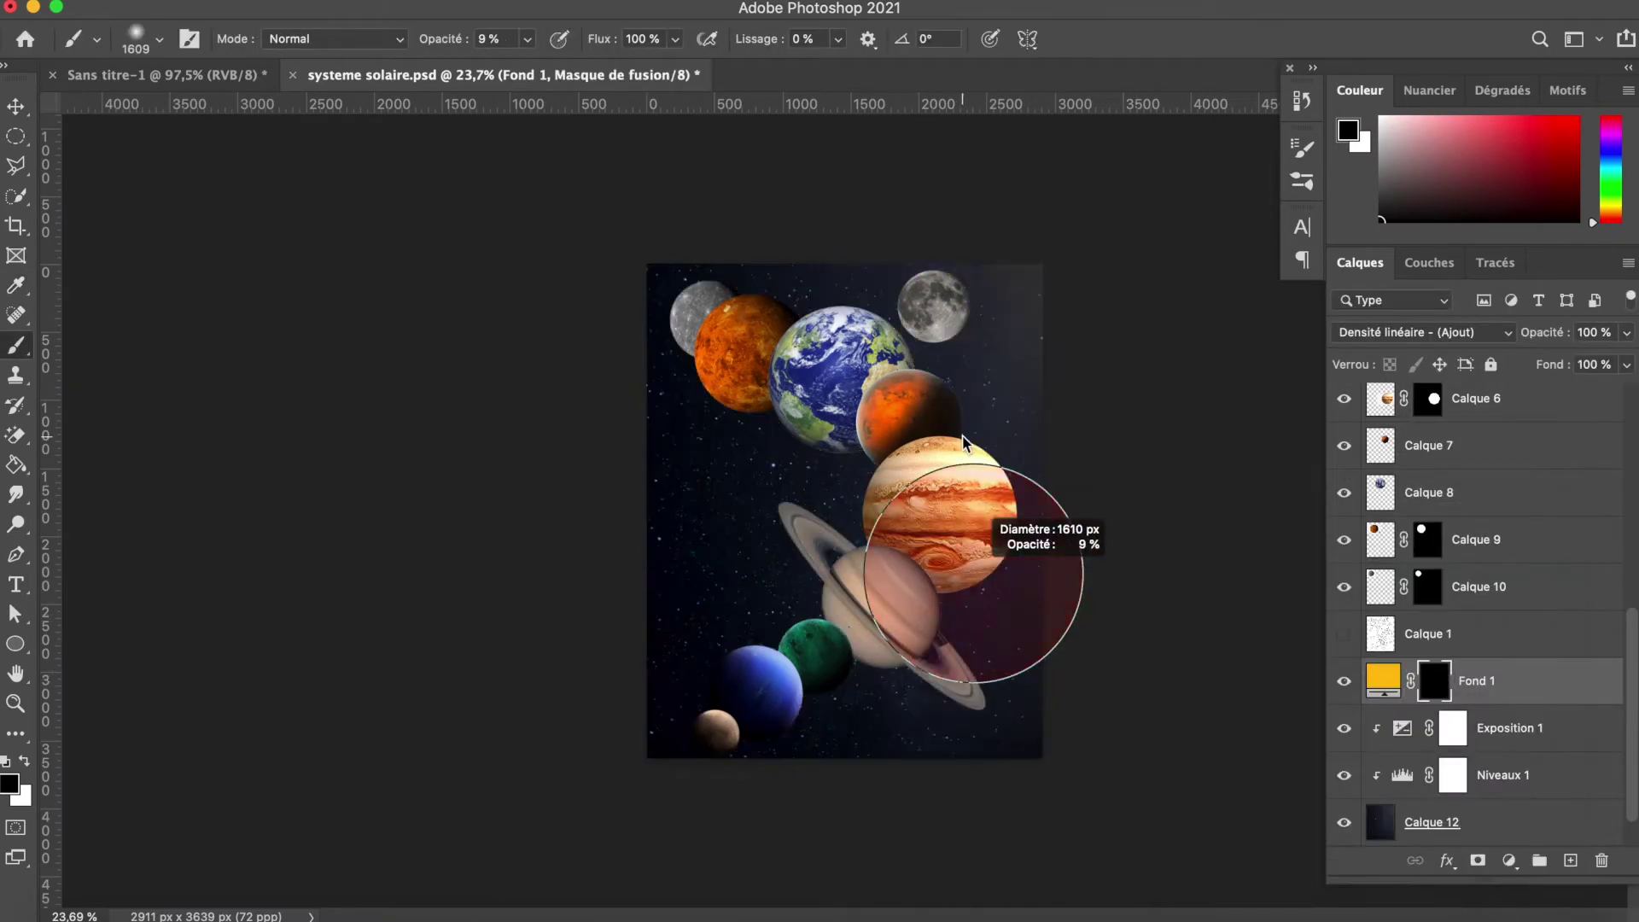
key(x)
drag(1040, 383, 926, 357)
key(x)
key(x)
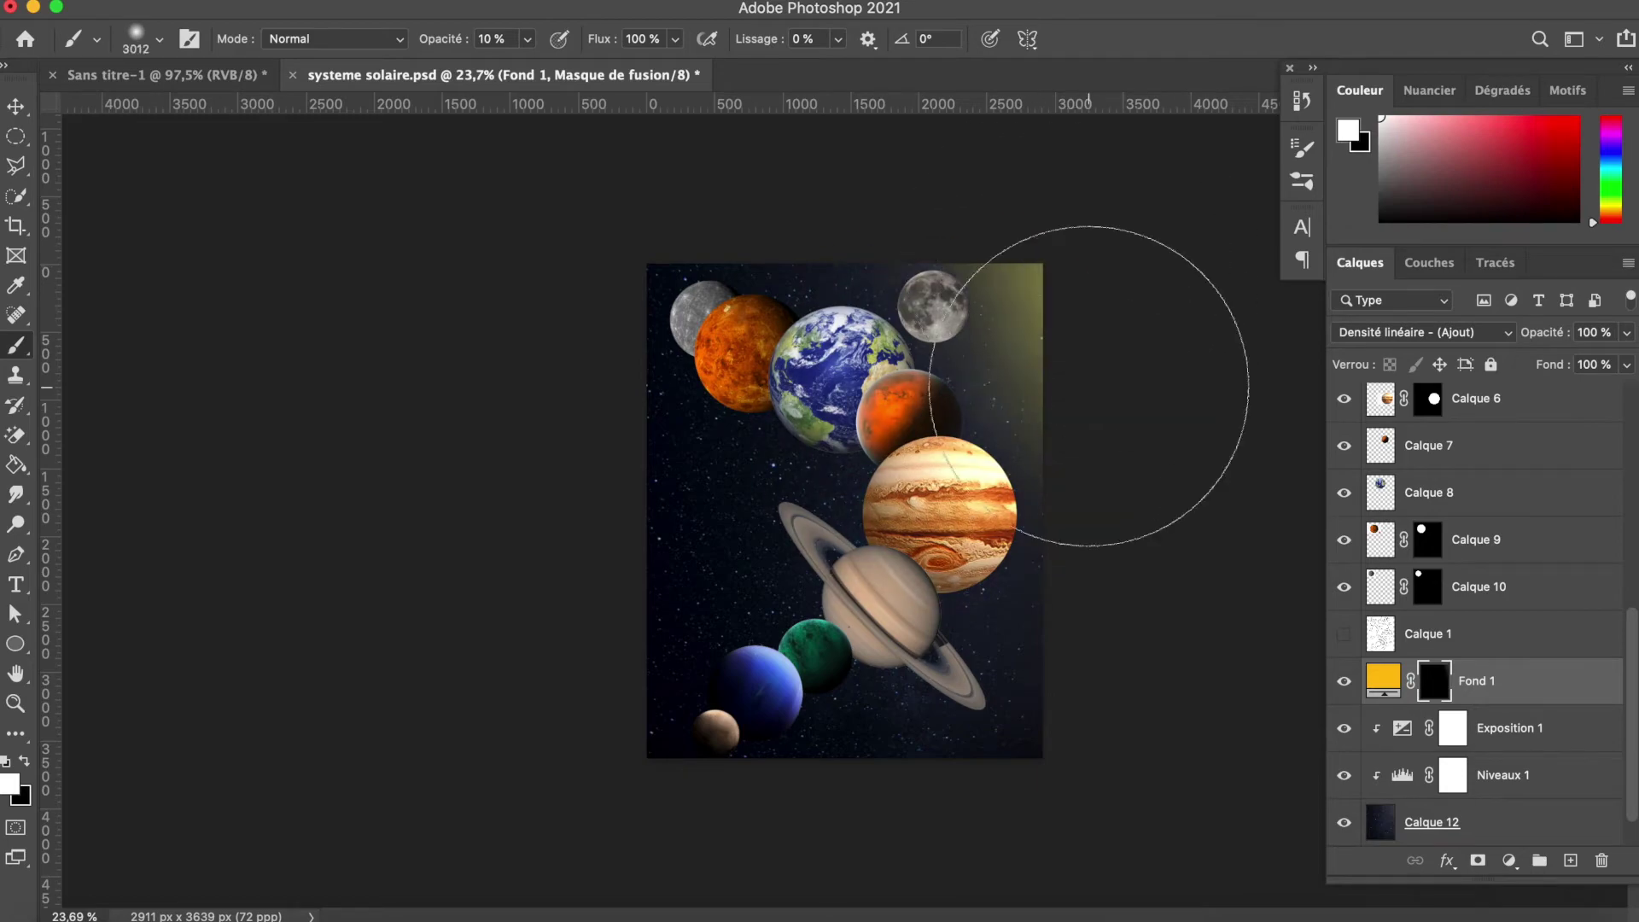
double_click(1383, 681)
key(Return)
key(b)
key(x)
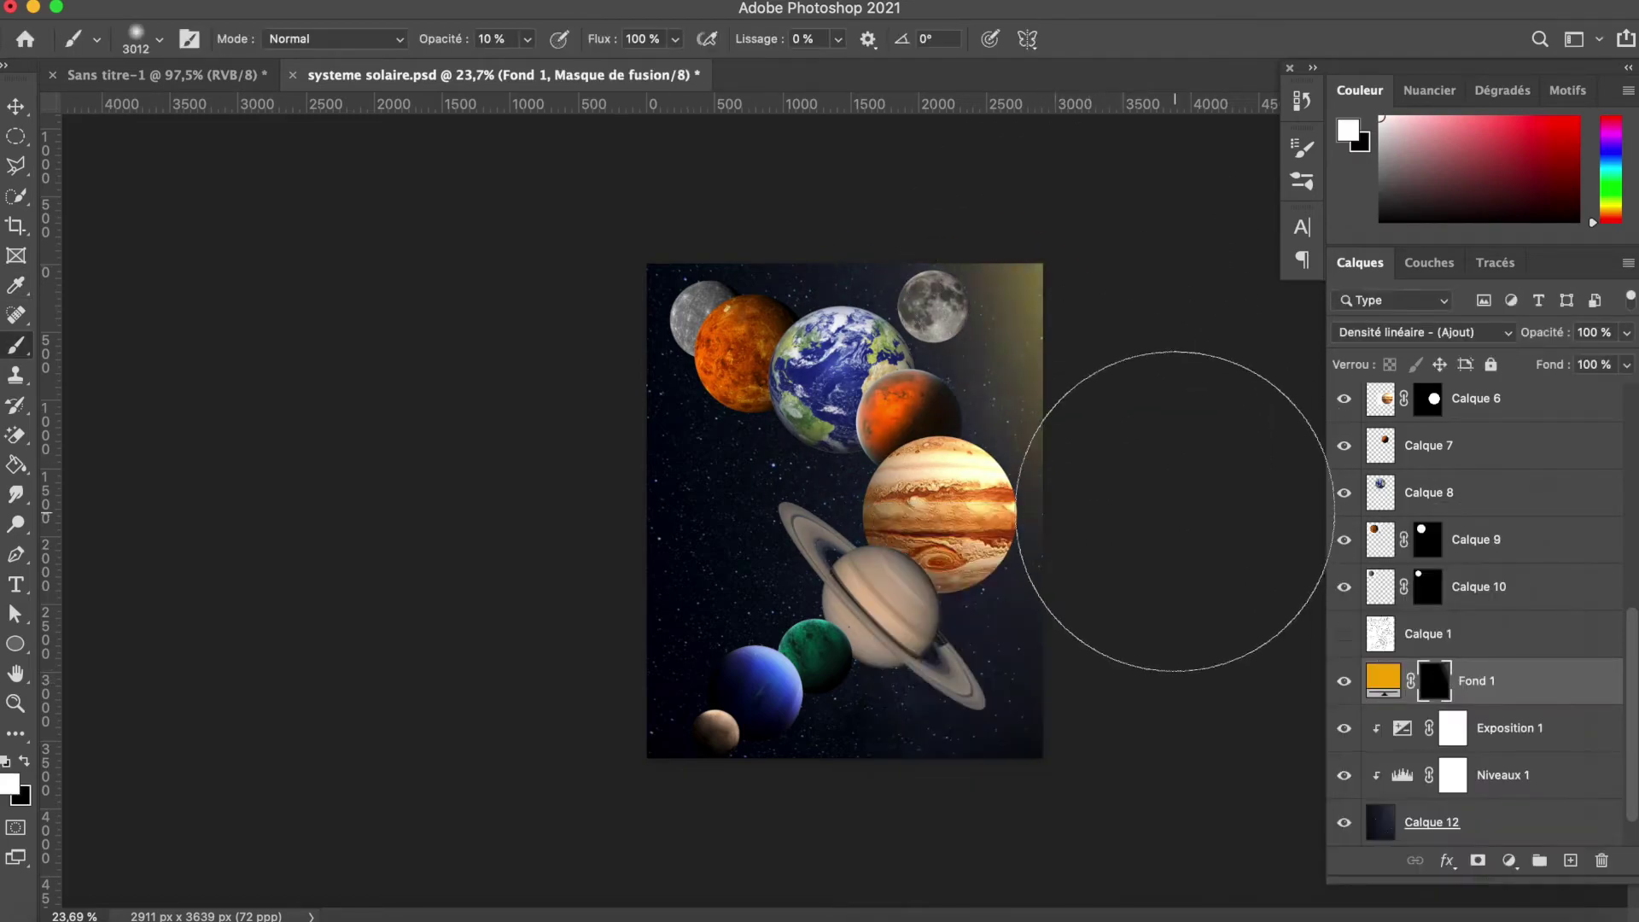
Step: Select the green planet's layer and rotate it with Free Transform
scroll(1079, 468, up, 5)
scroll(1084, 474, down, 4)
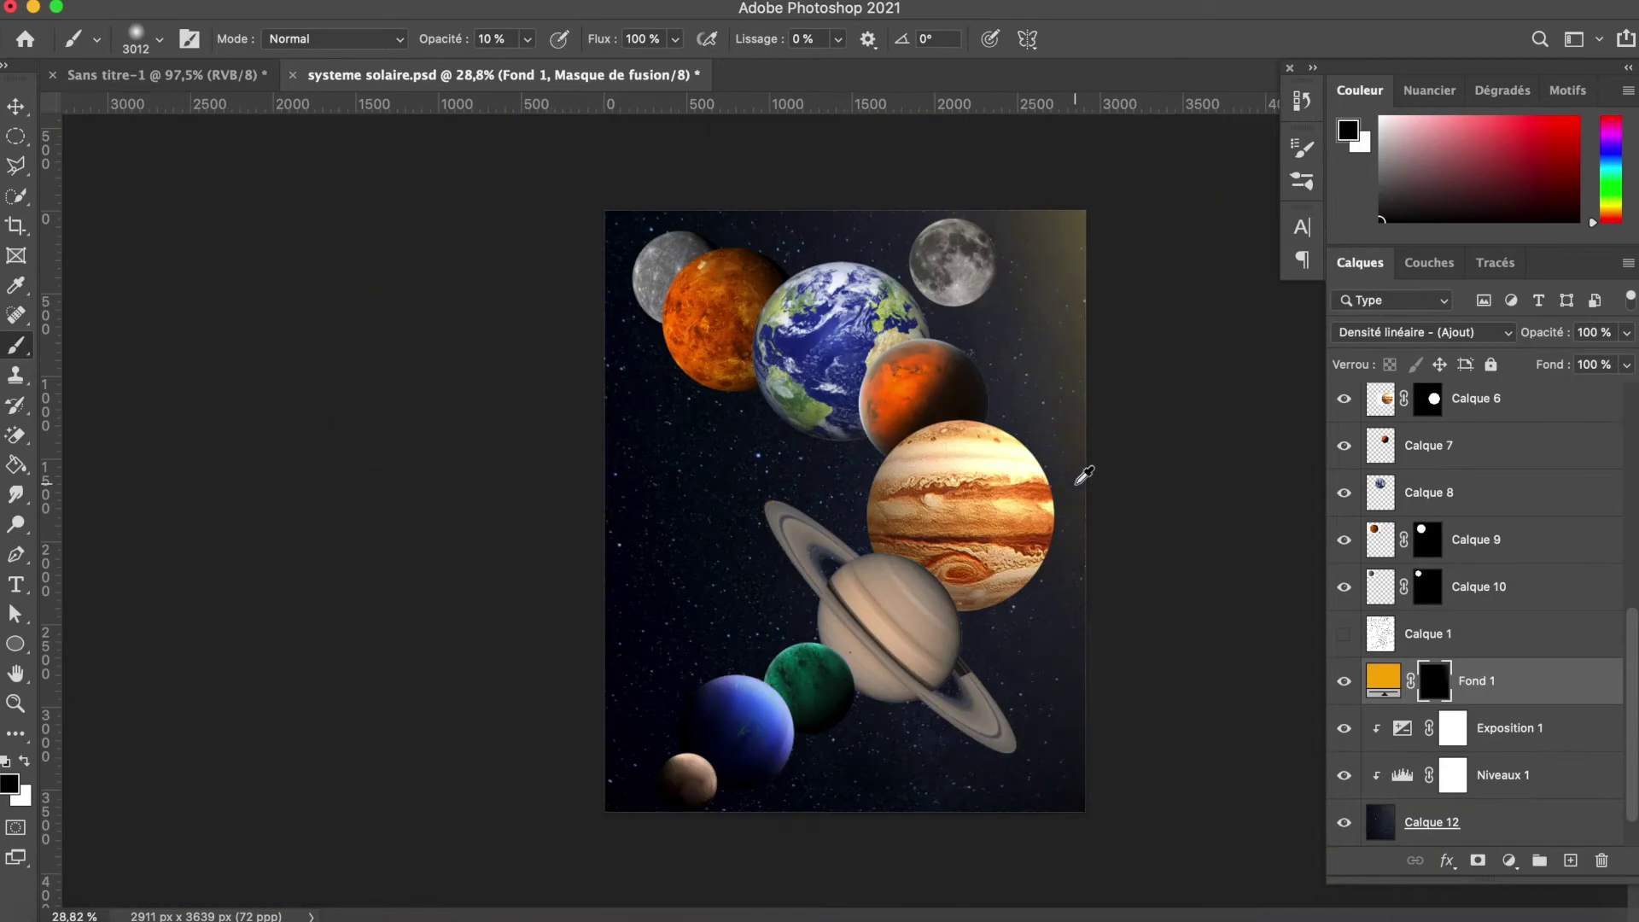
scroll(1135, 604, up, 5)
ctrl+click(813, 487)
key(ctrl+t)
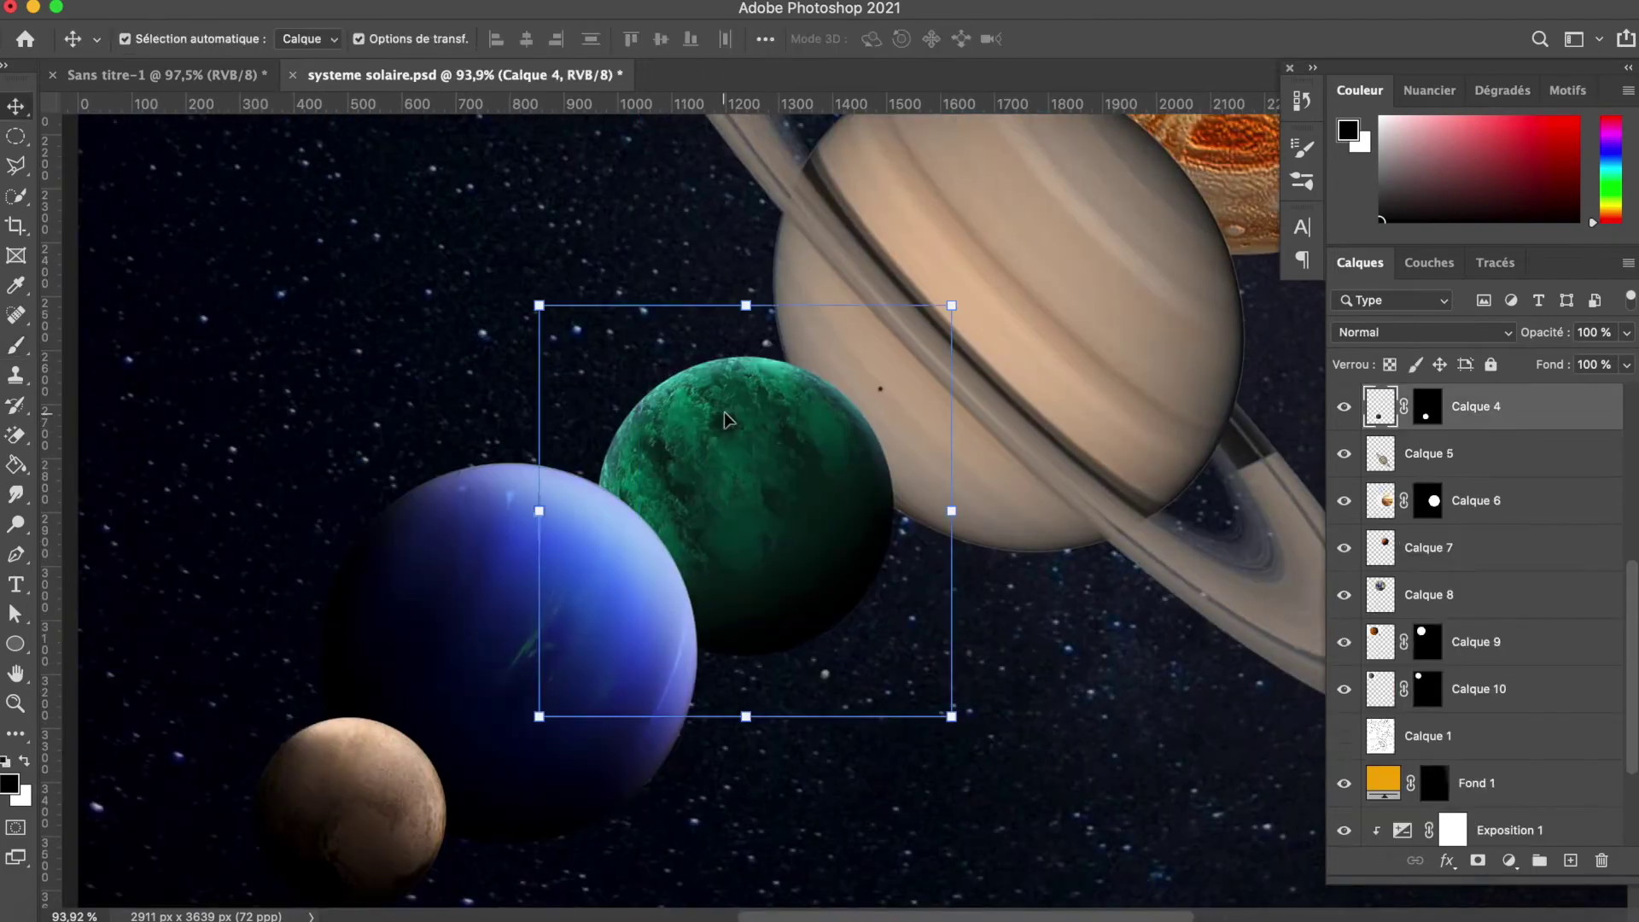
drag(990, 257, 1099, 577)
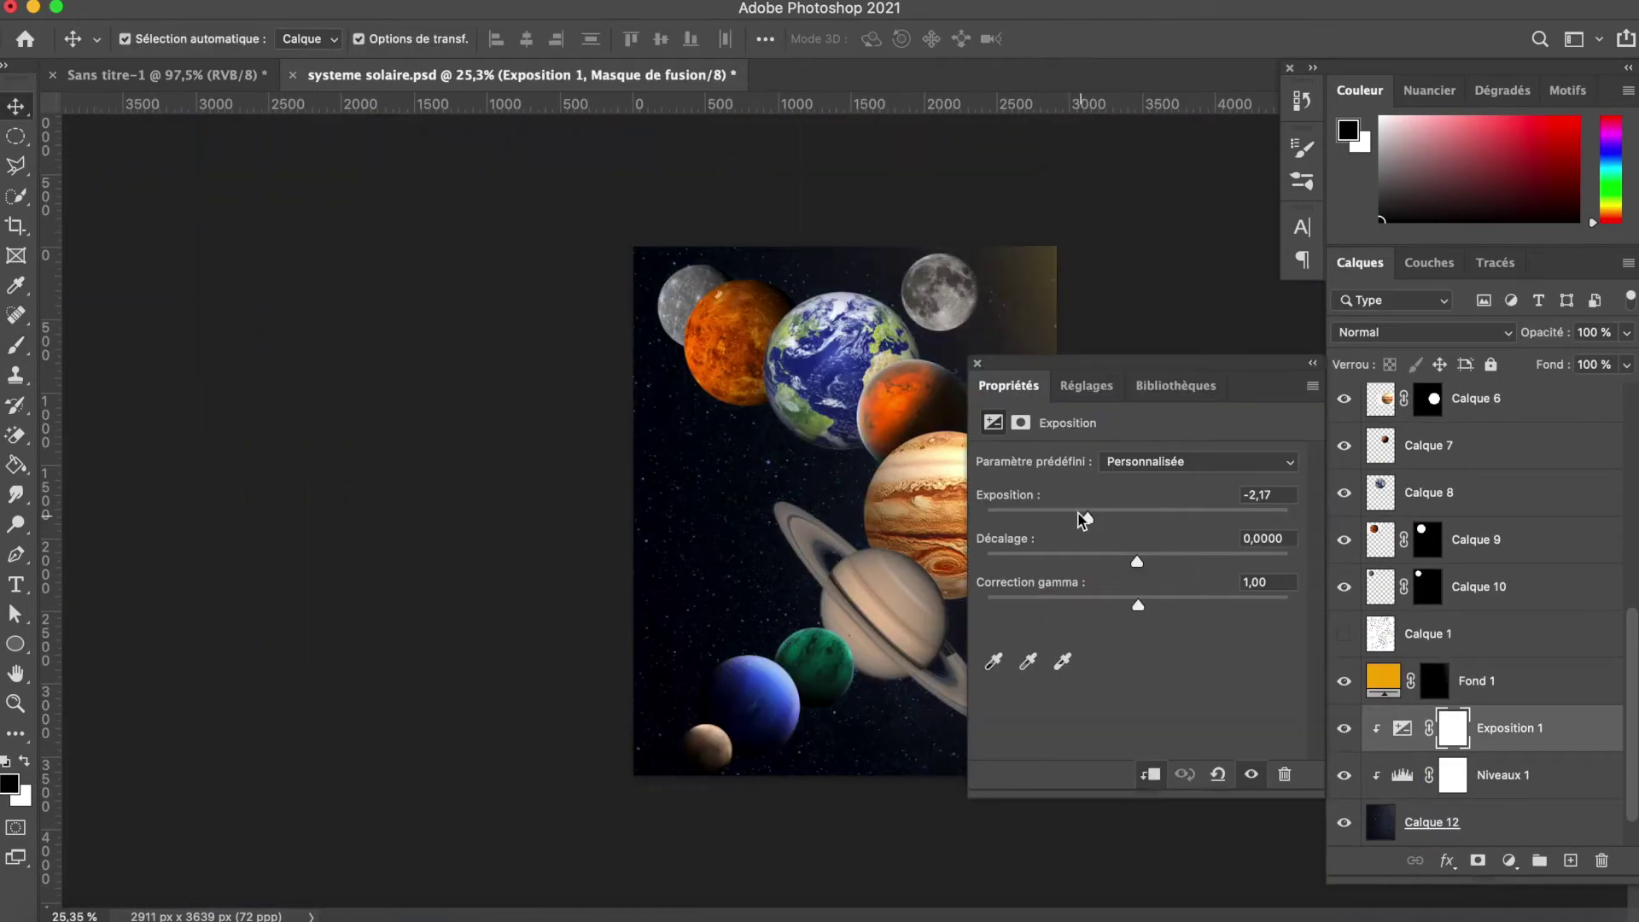
scroll(922, 699, down, 2)
scroll(823, 651, up, 6)
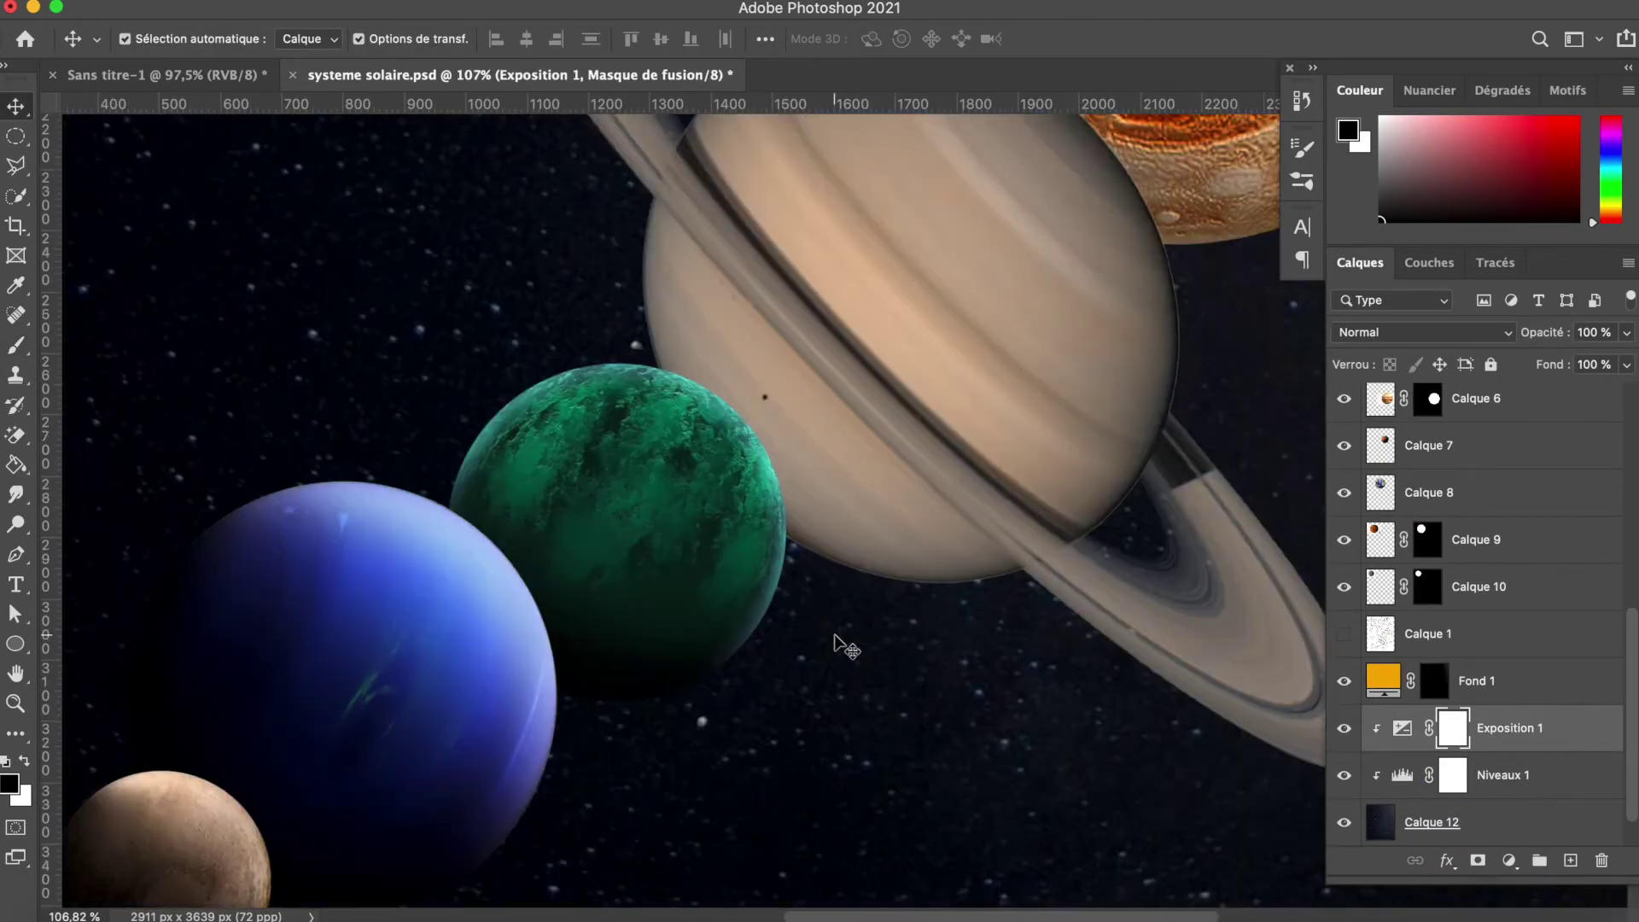
Step: Darken the green planet with a clipped Exposure layer and shrink the mask brush
scroll(1443, 603, up, 3)
click(1469, 406)
click(1509, 860)
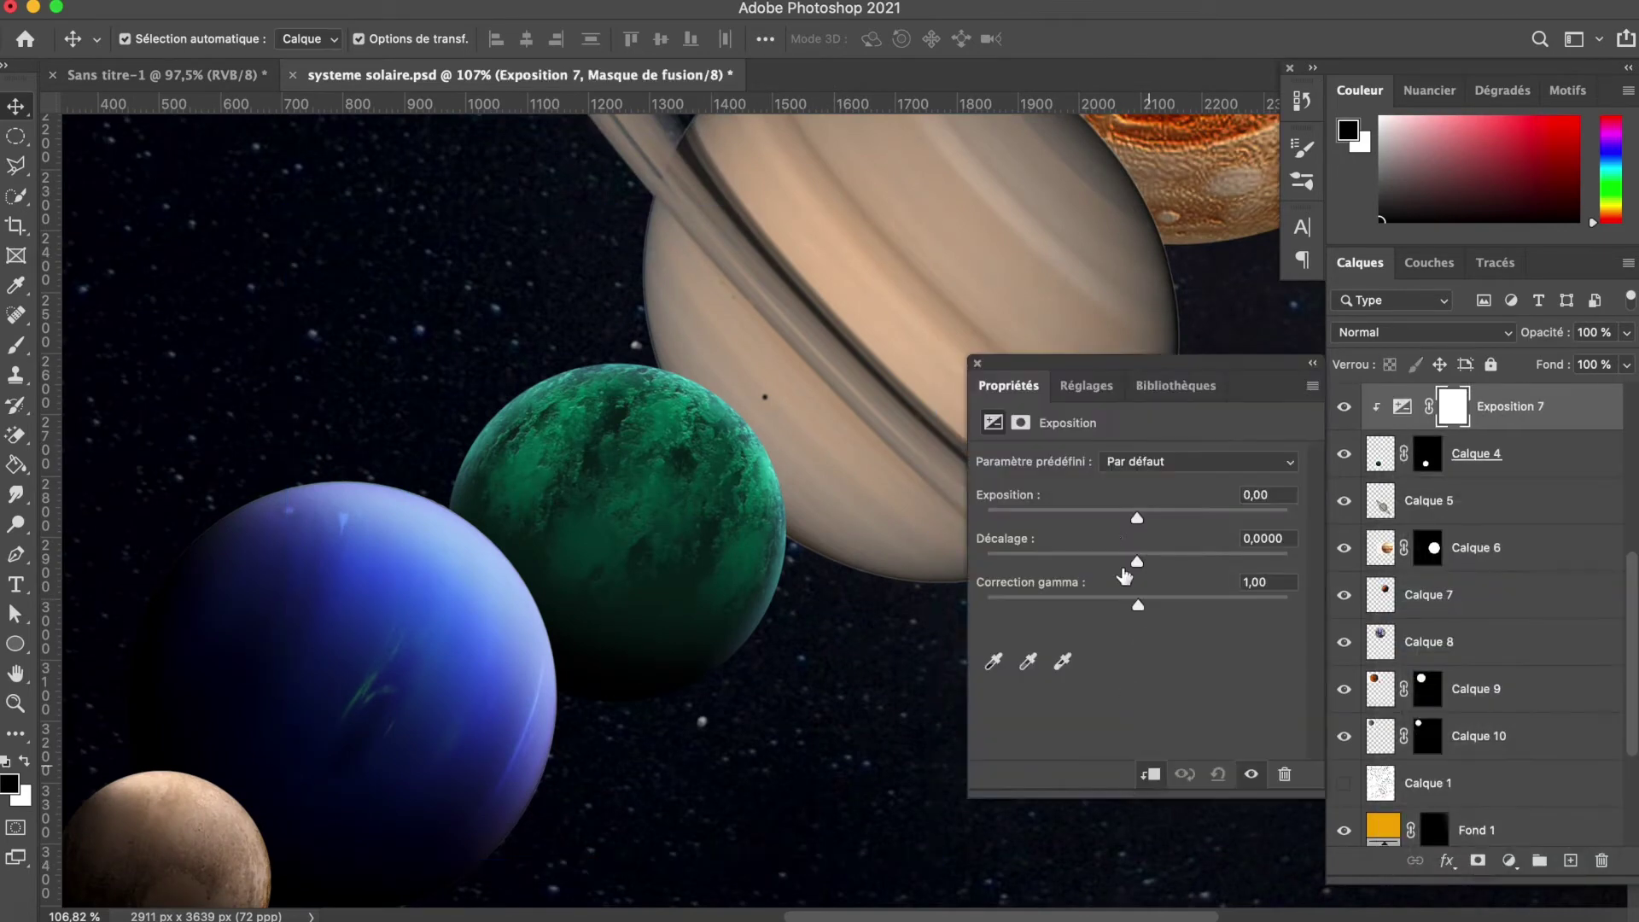
drag(1127, 515, 1073, 515)
key(b)
scroll(641, 393, up, 2)
drag(896, 469, 854, 469)
drag(585, 373, 541, 392)
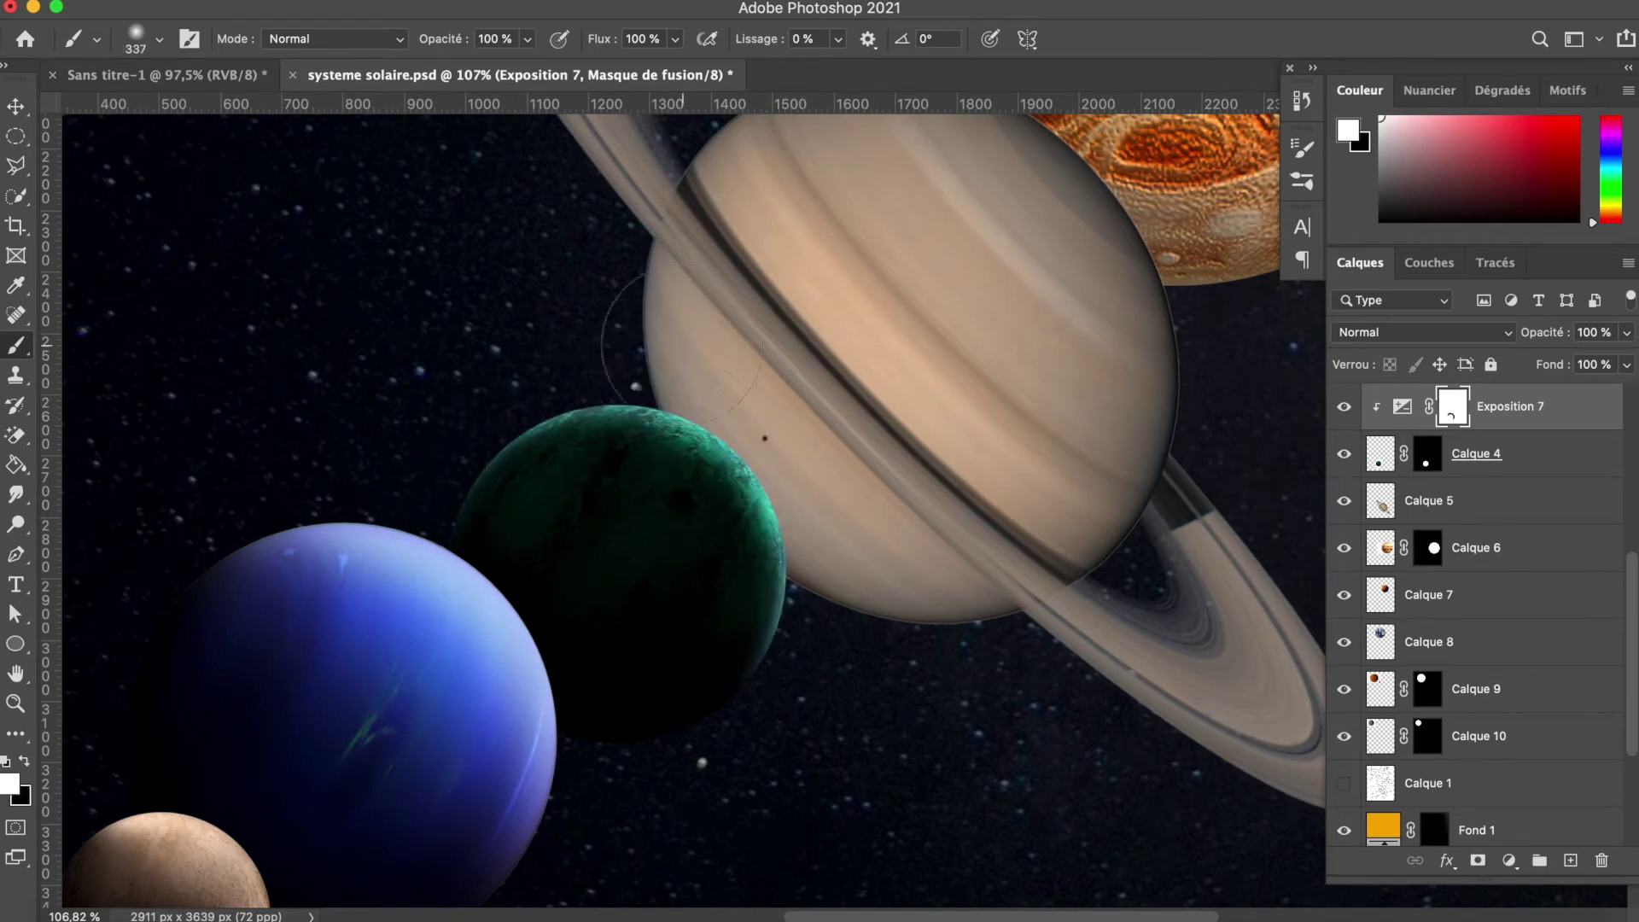
scroll(881, 662, down, 5)
scroll(881, 662, up, 5)
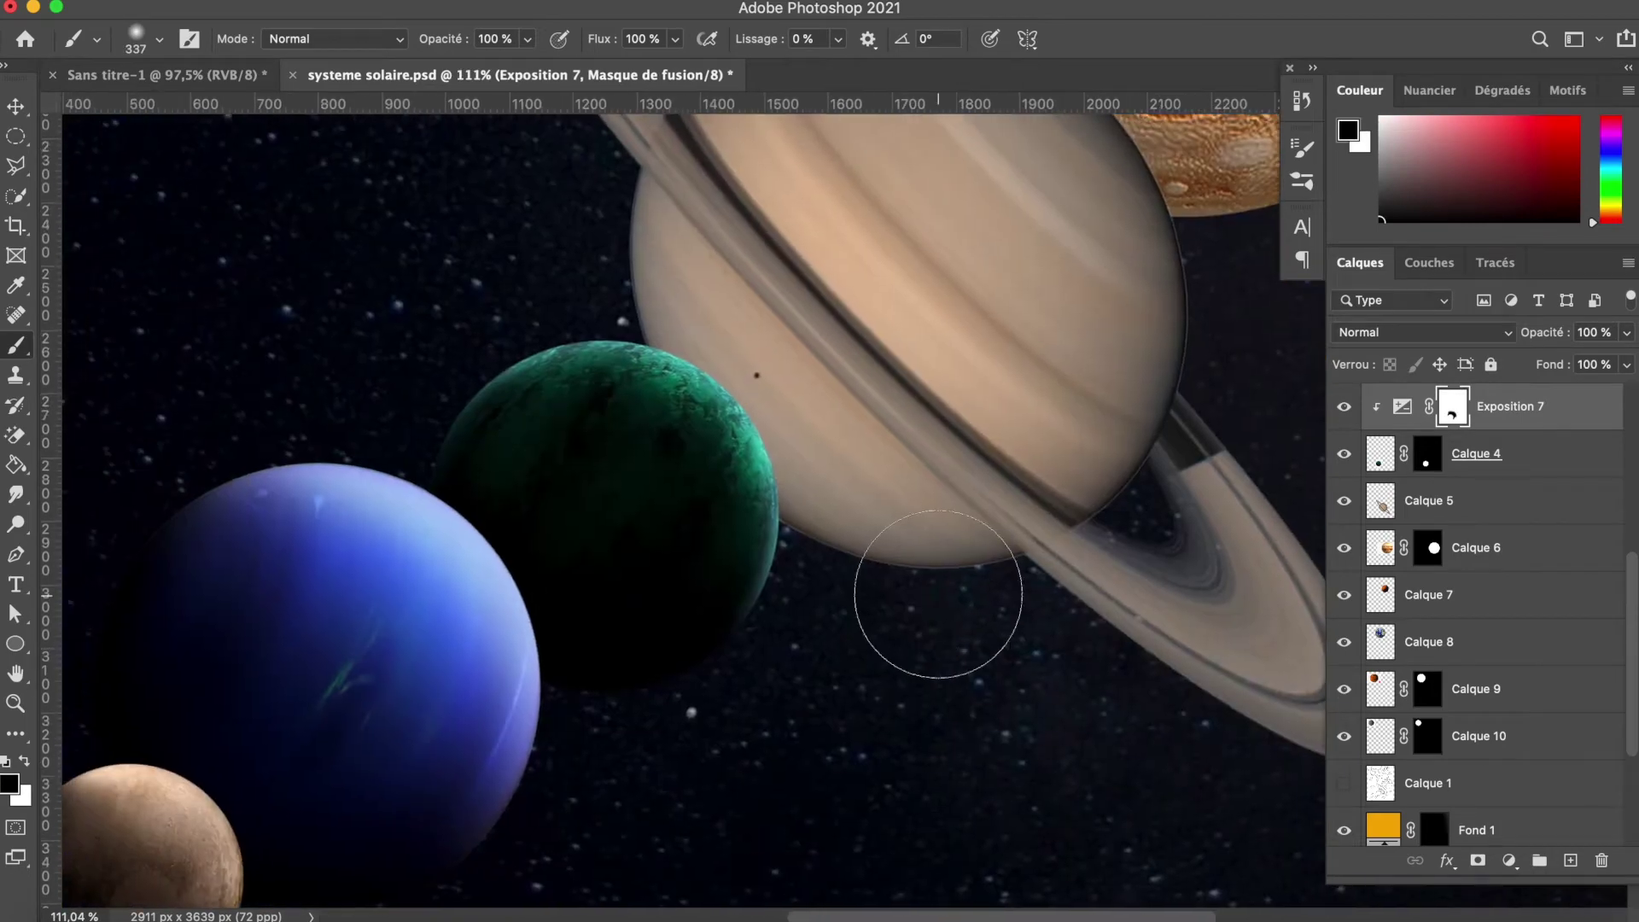
Step: Add a second Exposure layer with an inverted mask and a white brush for the rim
click(1509, 859)
click(1494, 610)
key(ctrl+i)
drag(915, 520, 805, 558)
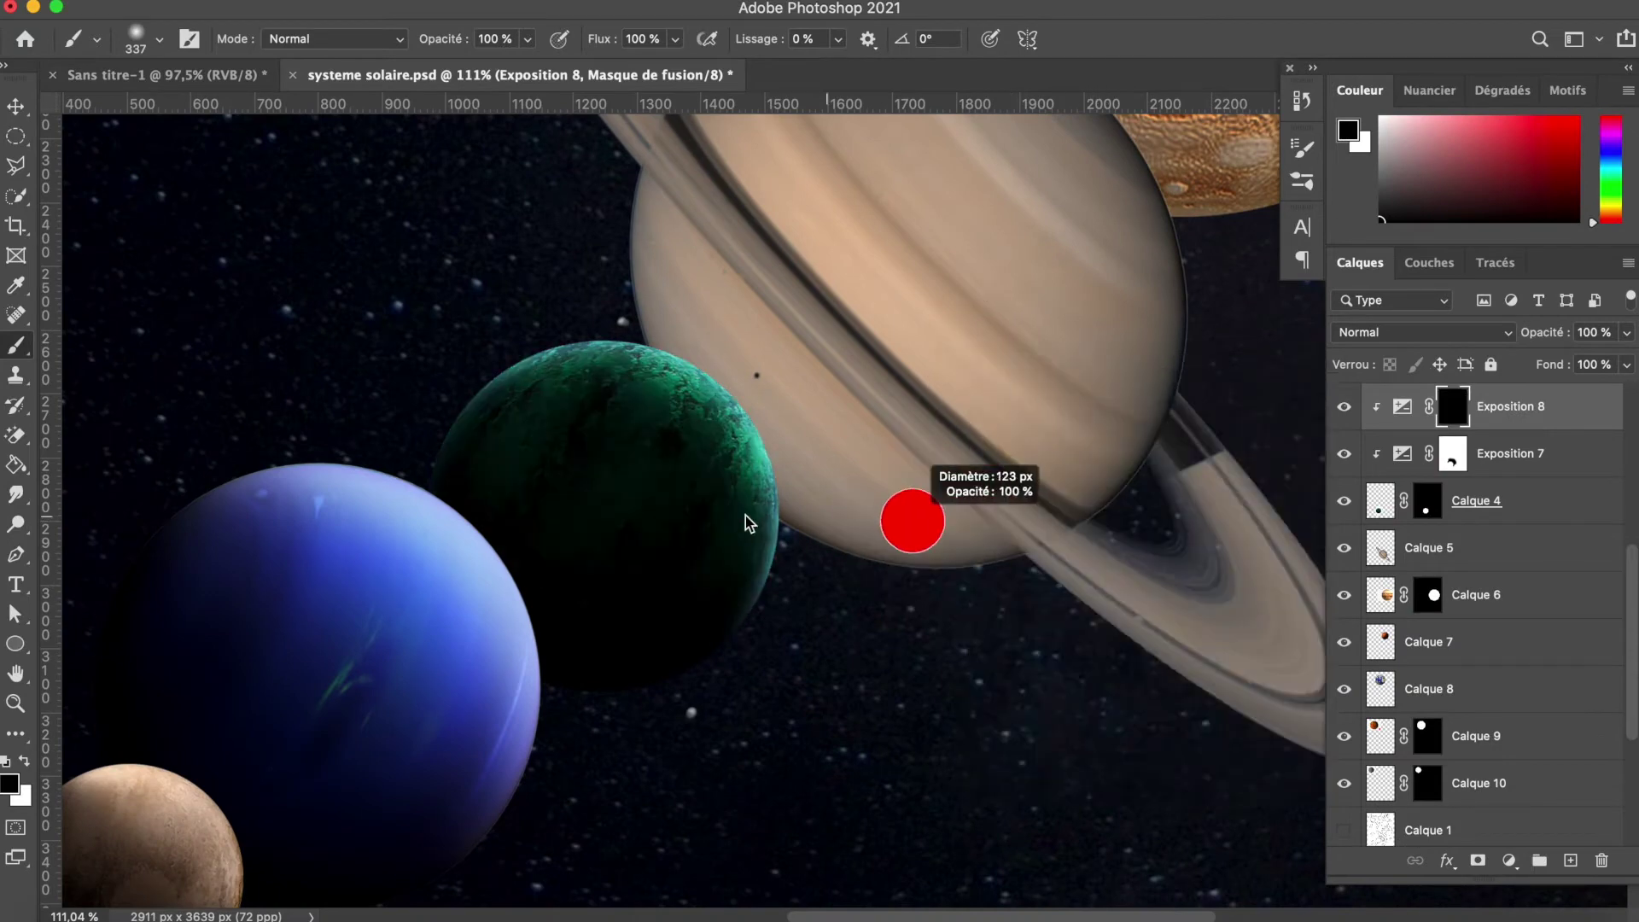
key(x)
drag(834, 373, 902, 373)
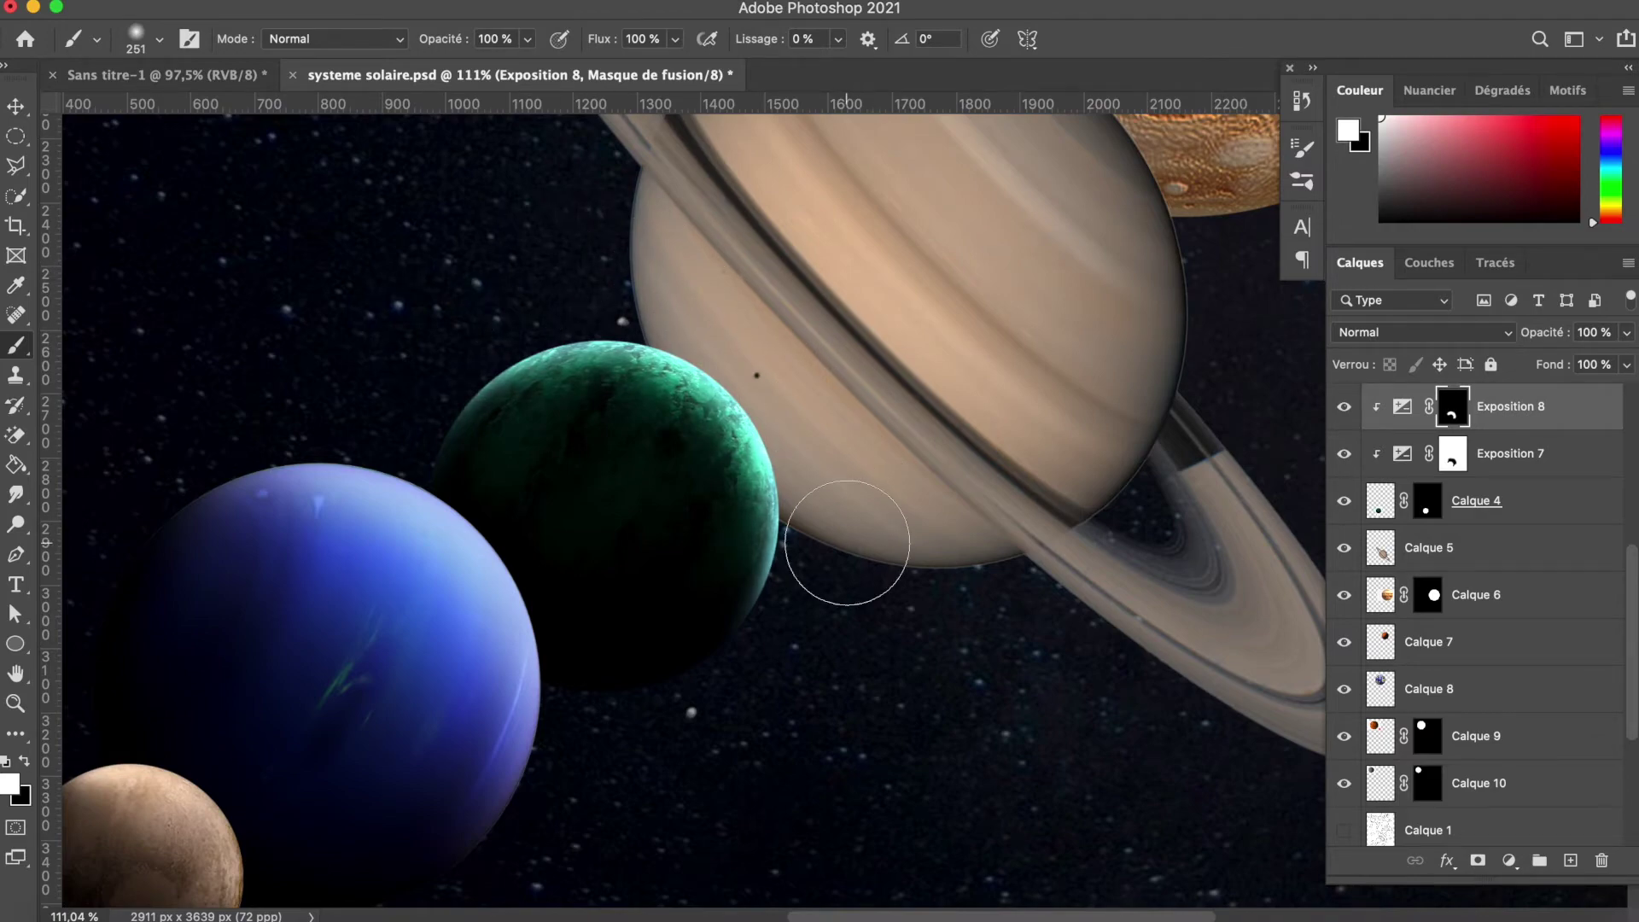
scroll(847, 543, up, 3)
scroll(853, 714, down, 5)
scroll(919, 677, up, 4)
click(1510, 860)
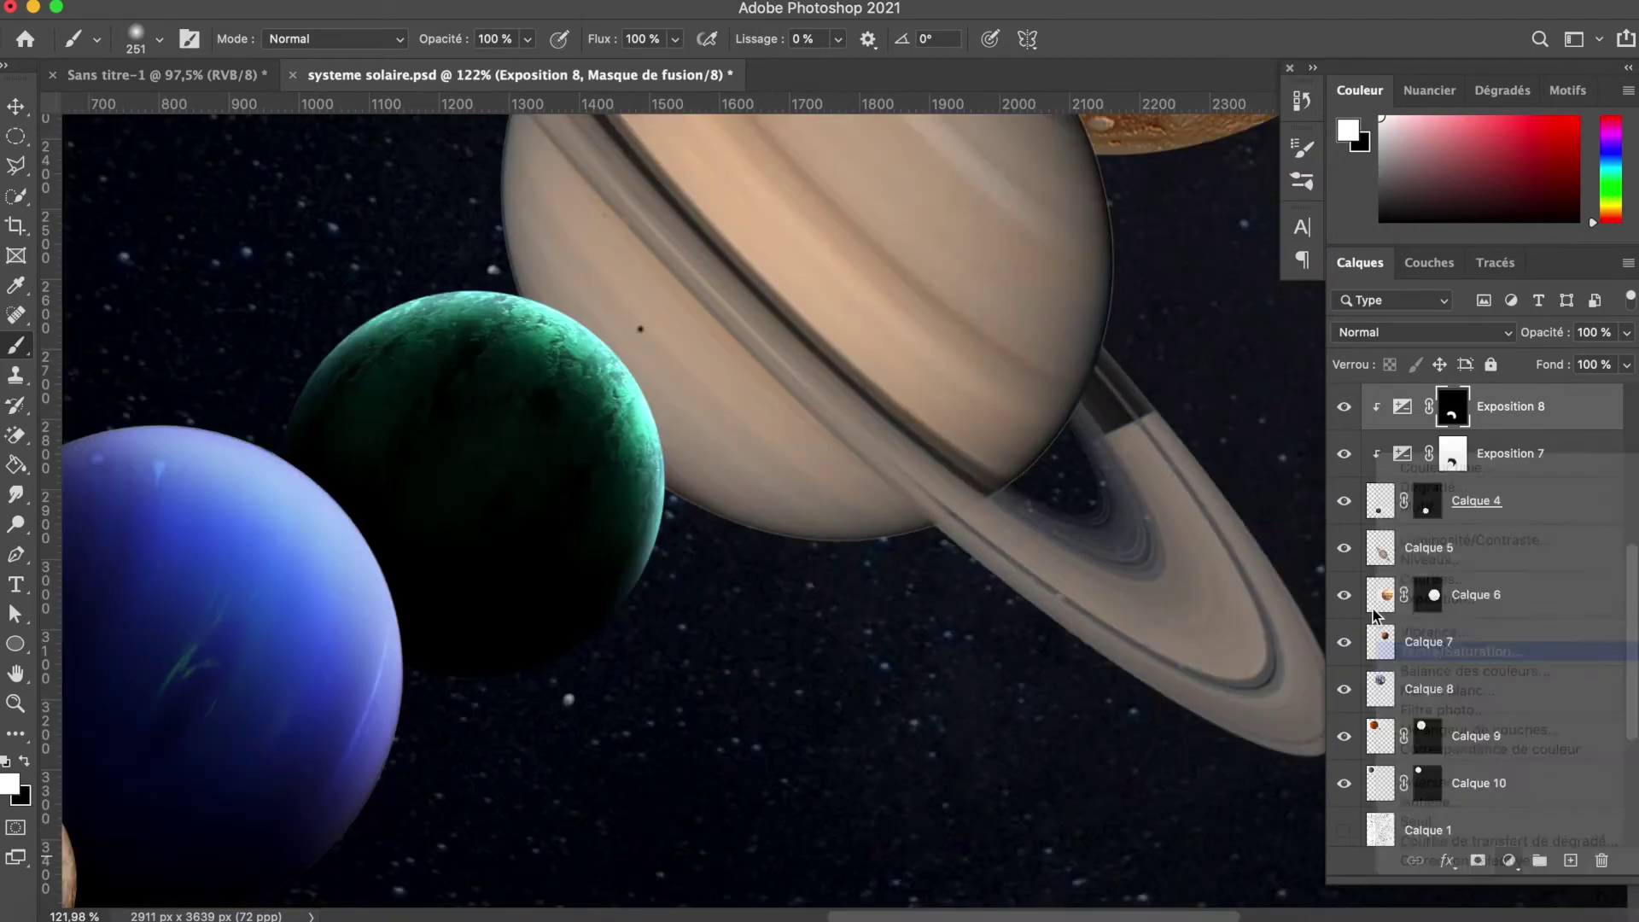
Step: Add a lighter colourised Hue/Saturation layer, invert its mask and dab it onto the rim
click(1510, 651)
drag(1137, 636, 1212, 636)
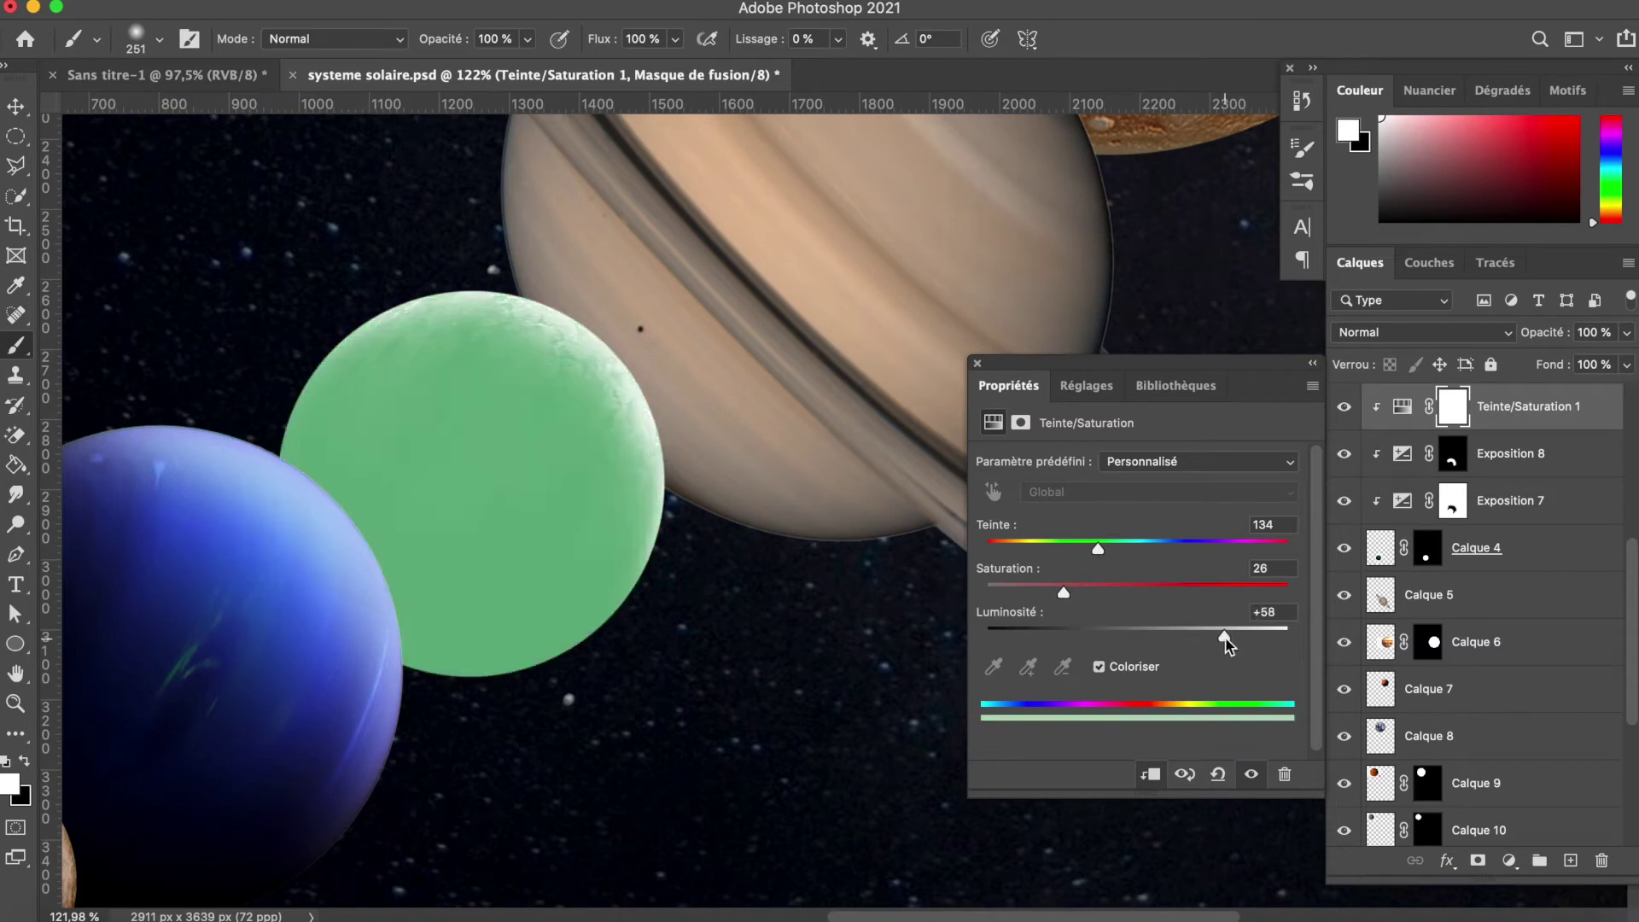
key(cmd+i)
drag(765, 533, 675, 538)
click(743, 440)
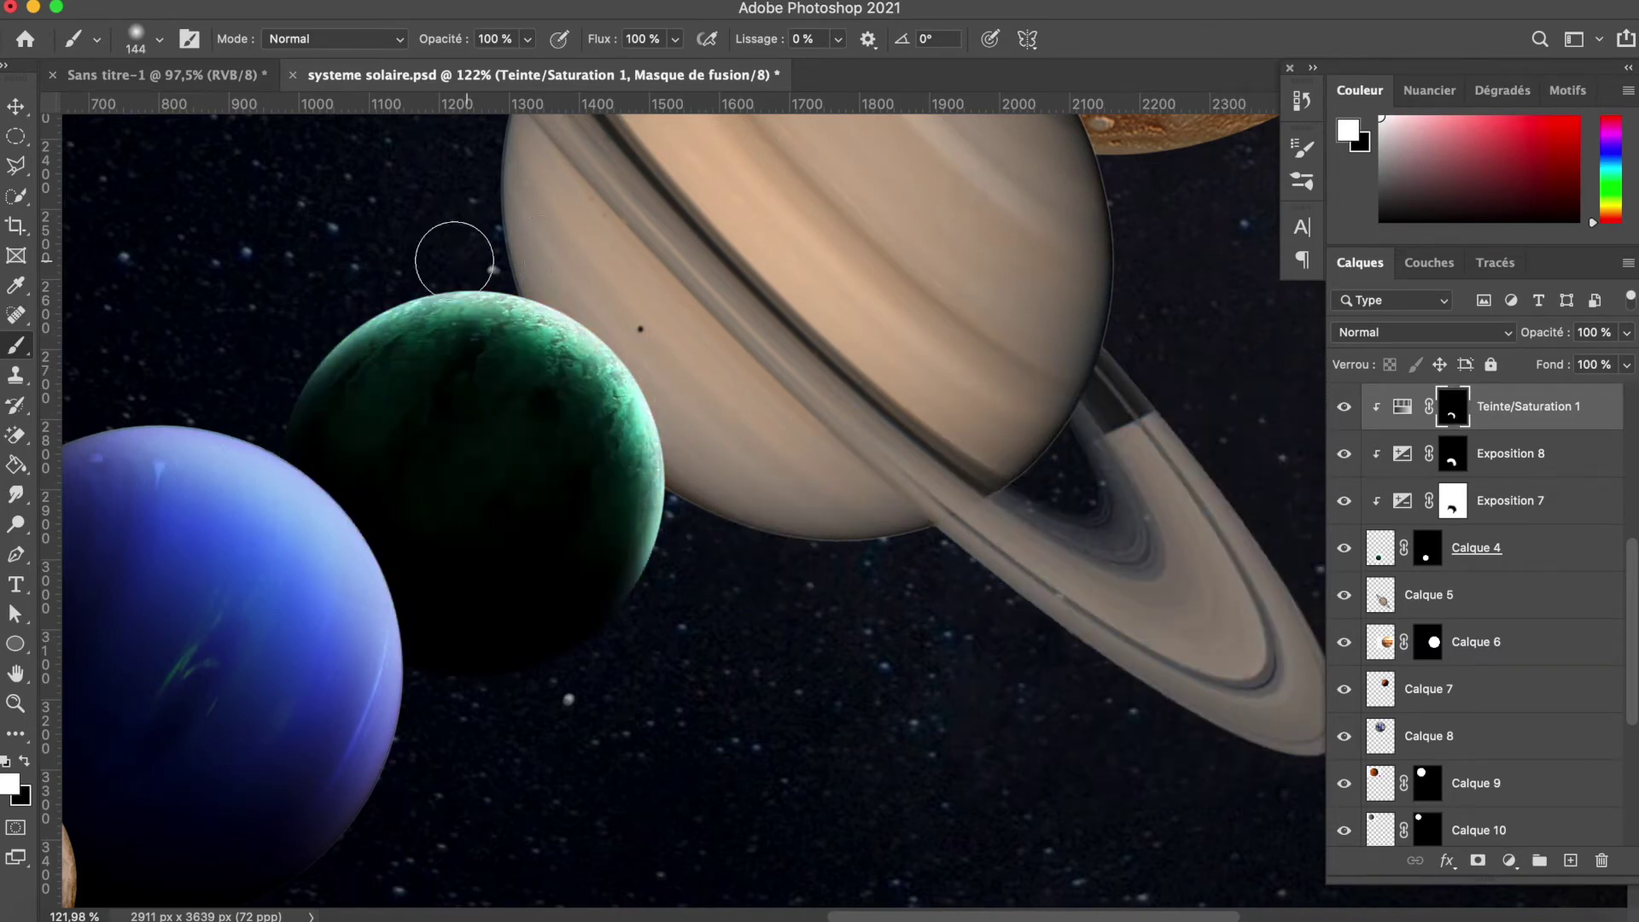
drag(707, 295, 745, 519)
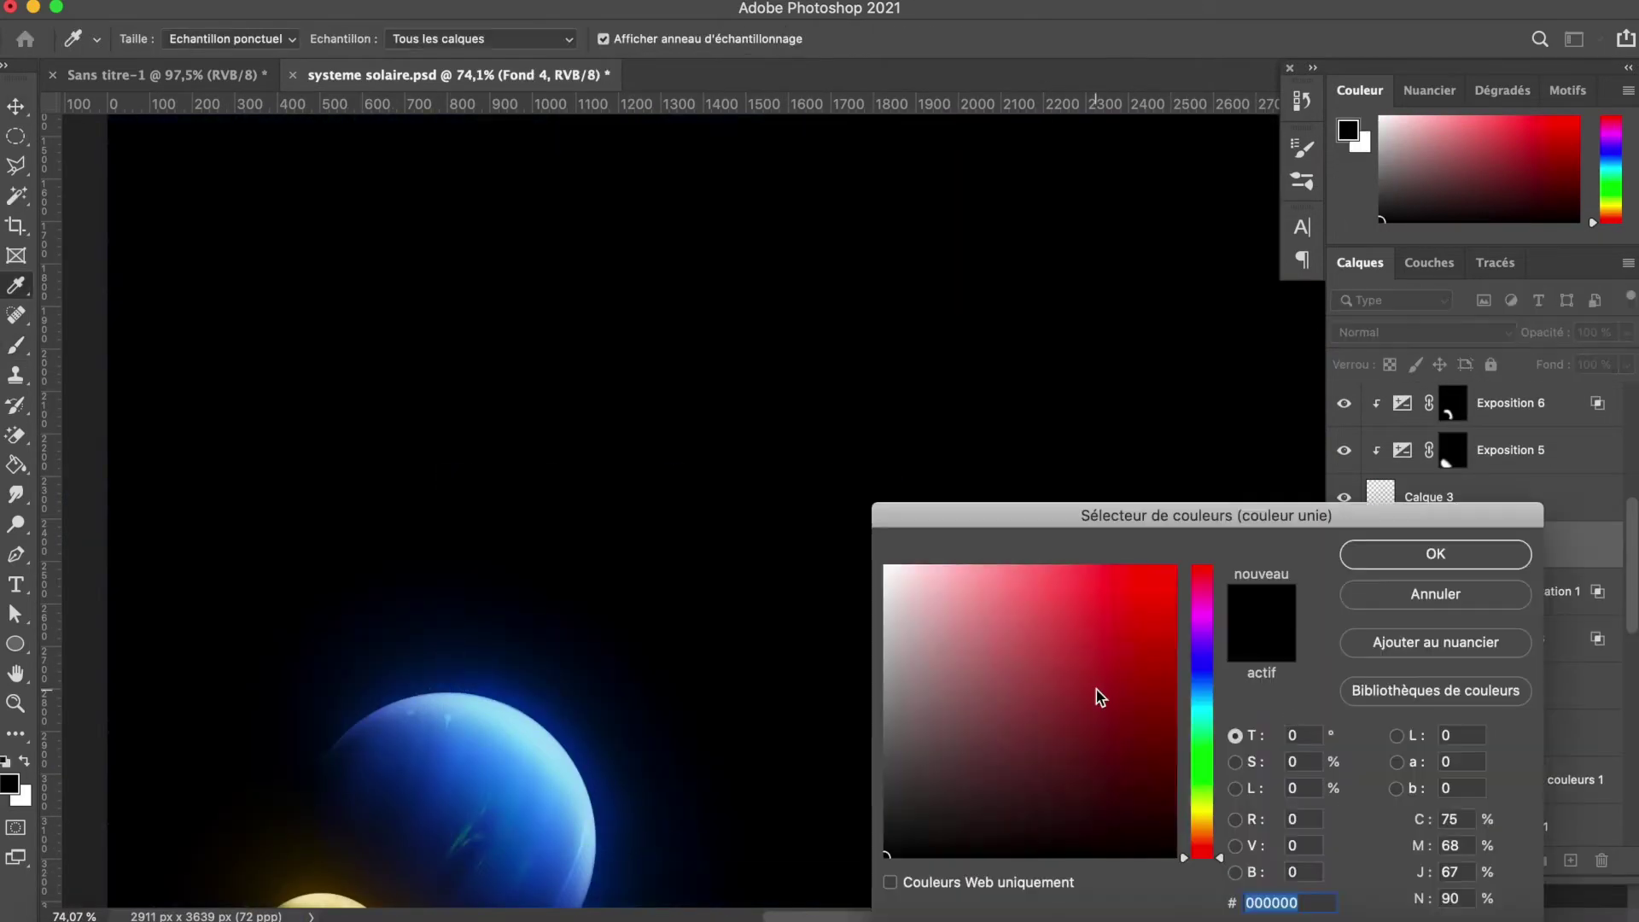
Step: Add a bright green Solid Color fill in Densité linéaire (Ajout) with an inverted mask
click(1202, 740)
click(1163, 577)
click(1435, 553)
click(1421, 332)
click(1434, 513)
click(1438, 544)
key(x)
key(ctrl+i)
key(b)
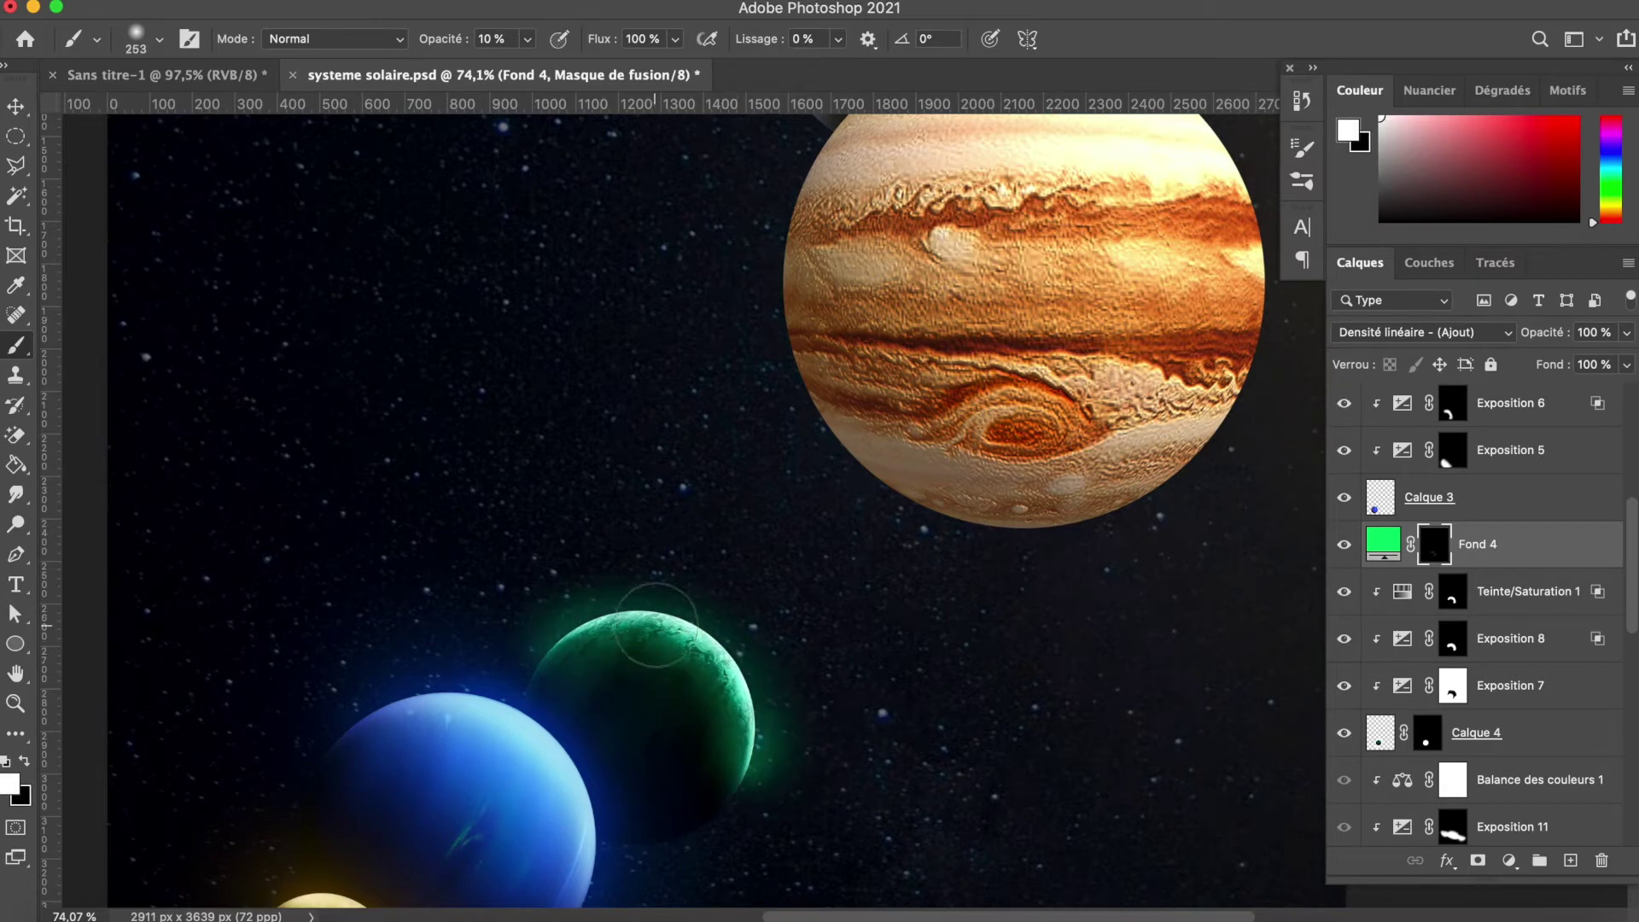
scroll(656, 625, down, 4)
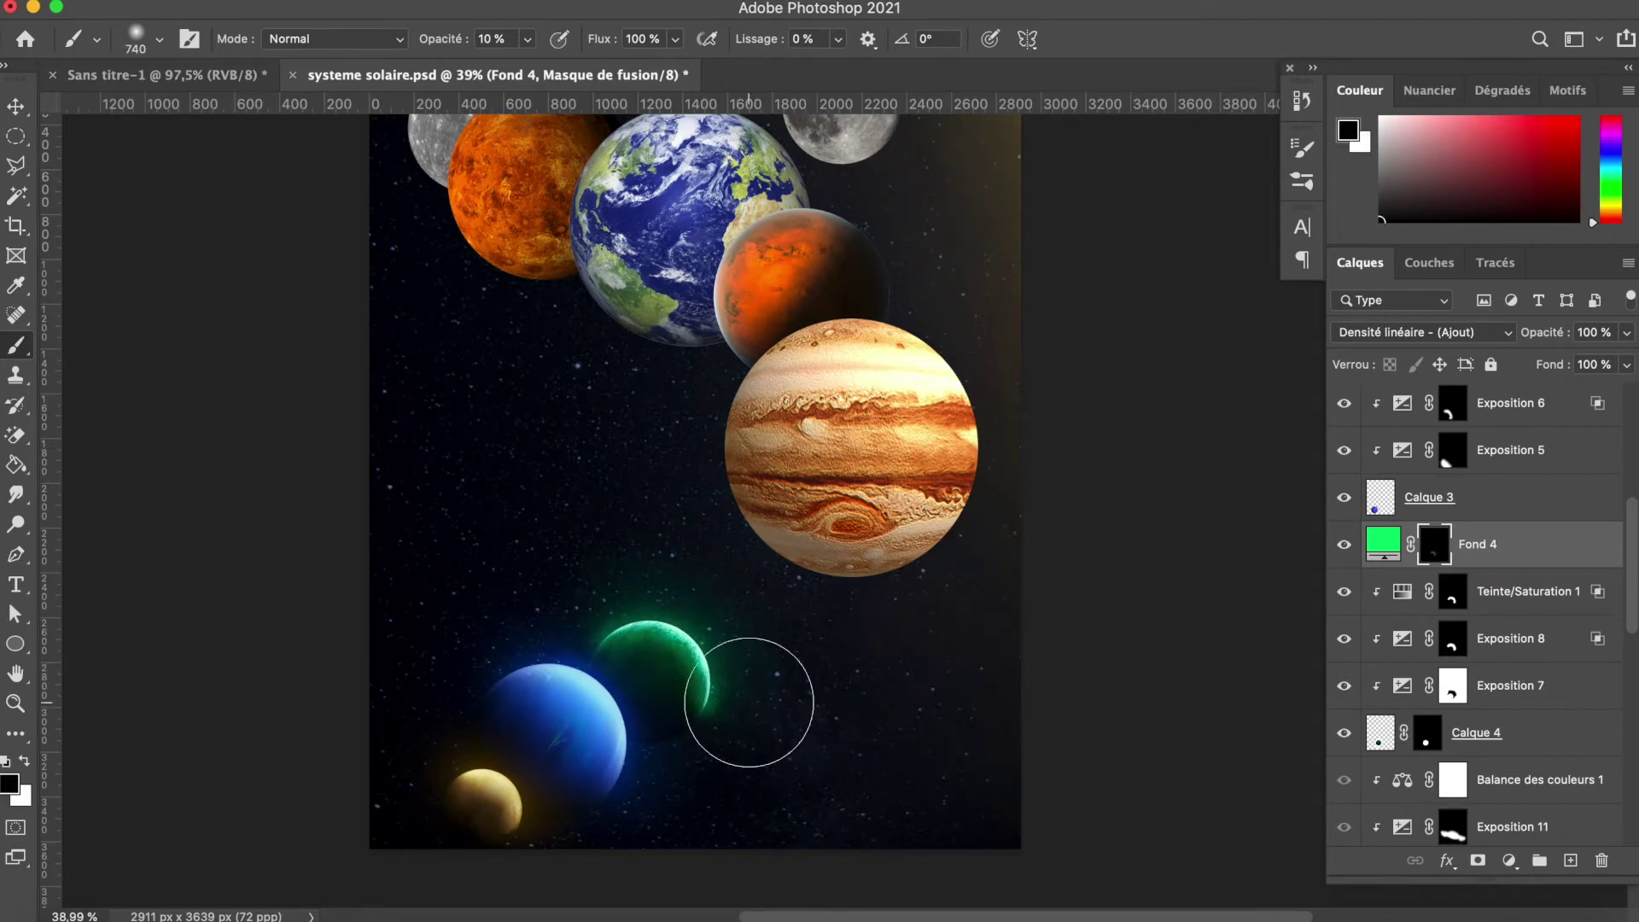
scroll(755, 649, up, 4)
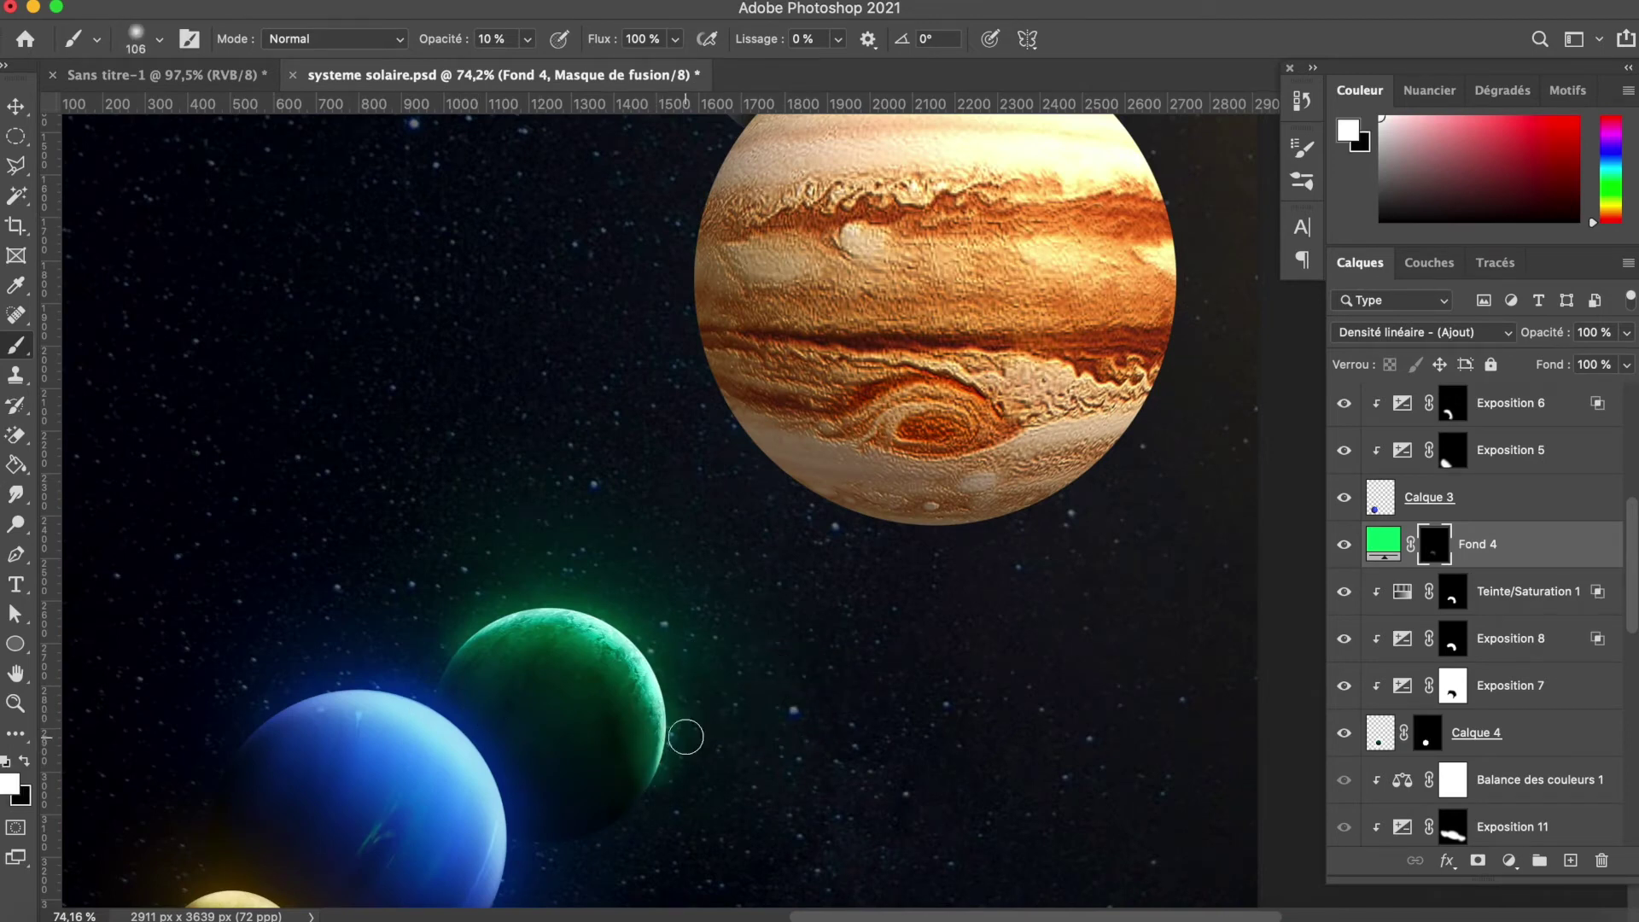
scroll(741, 755, down, 5)
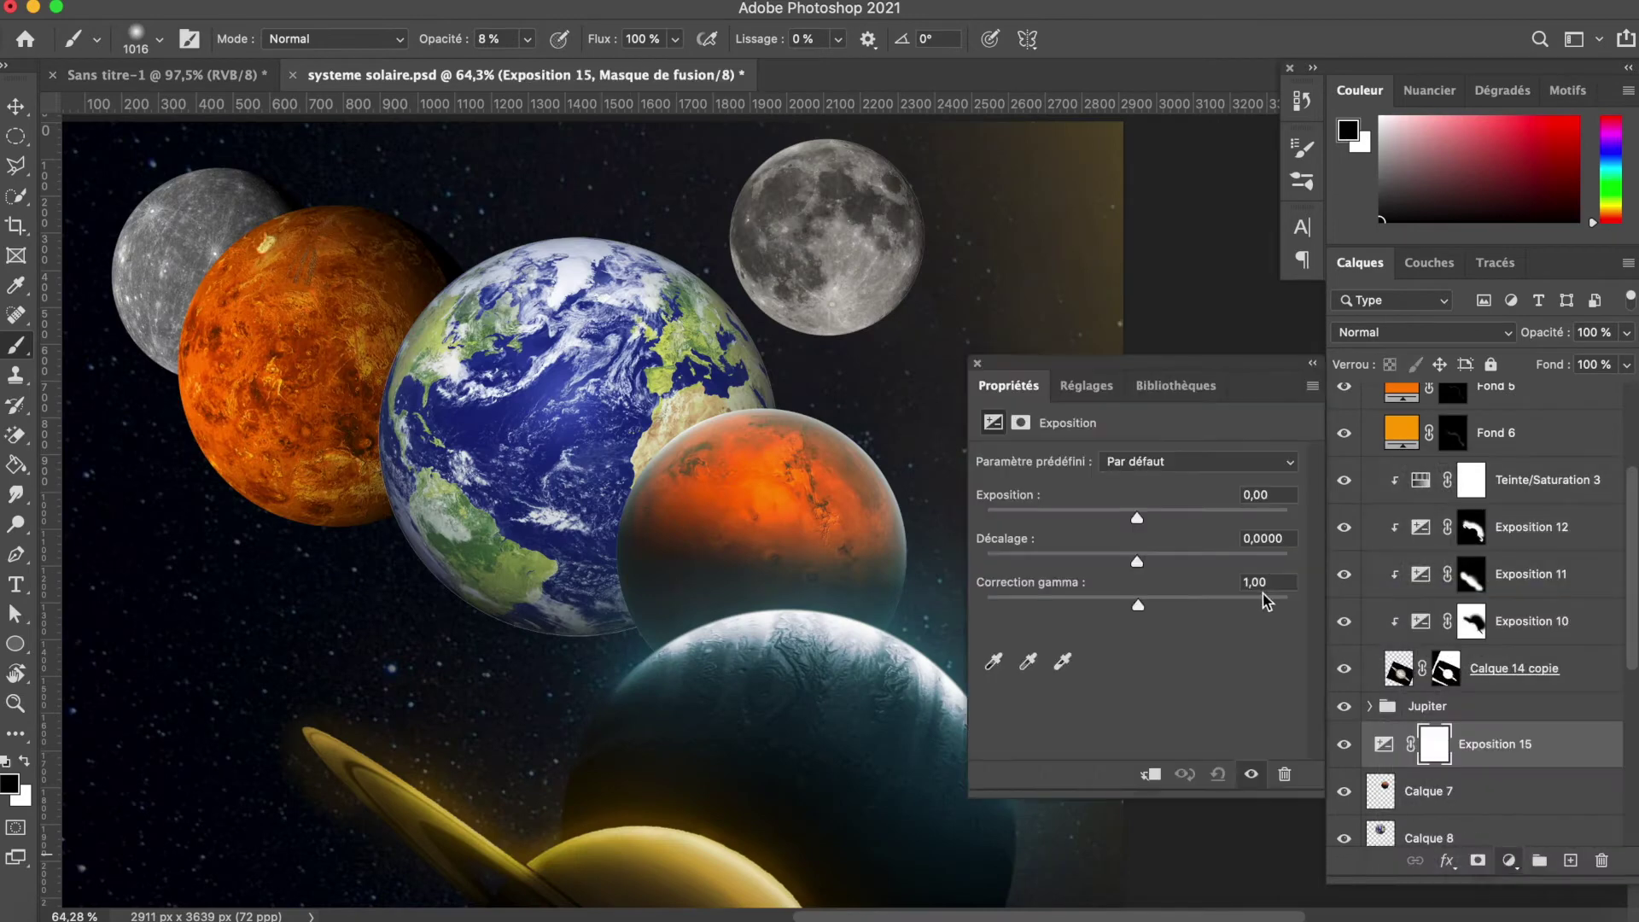
Step: Set the brush to full opacity and resize it for mask painting
click(977, 363)
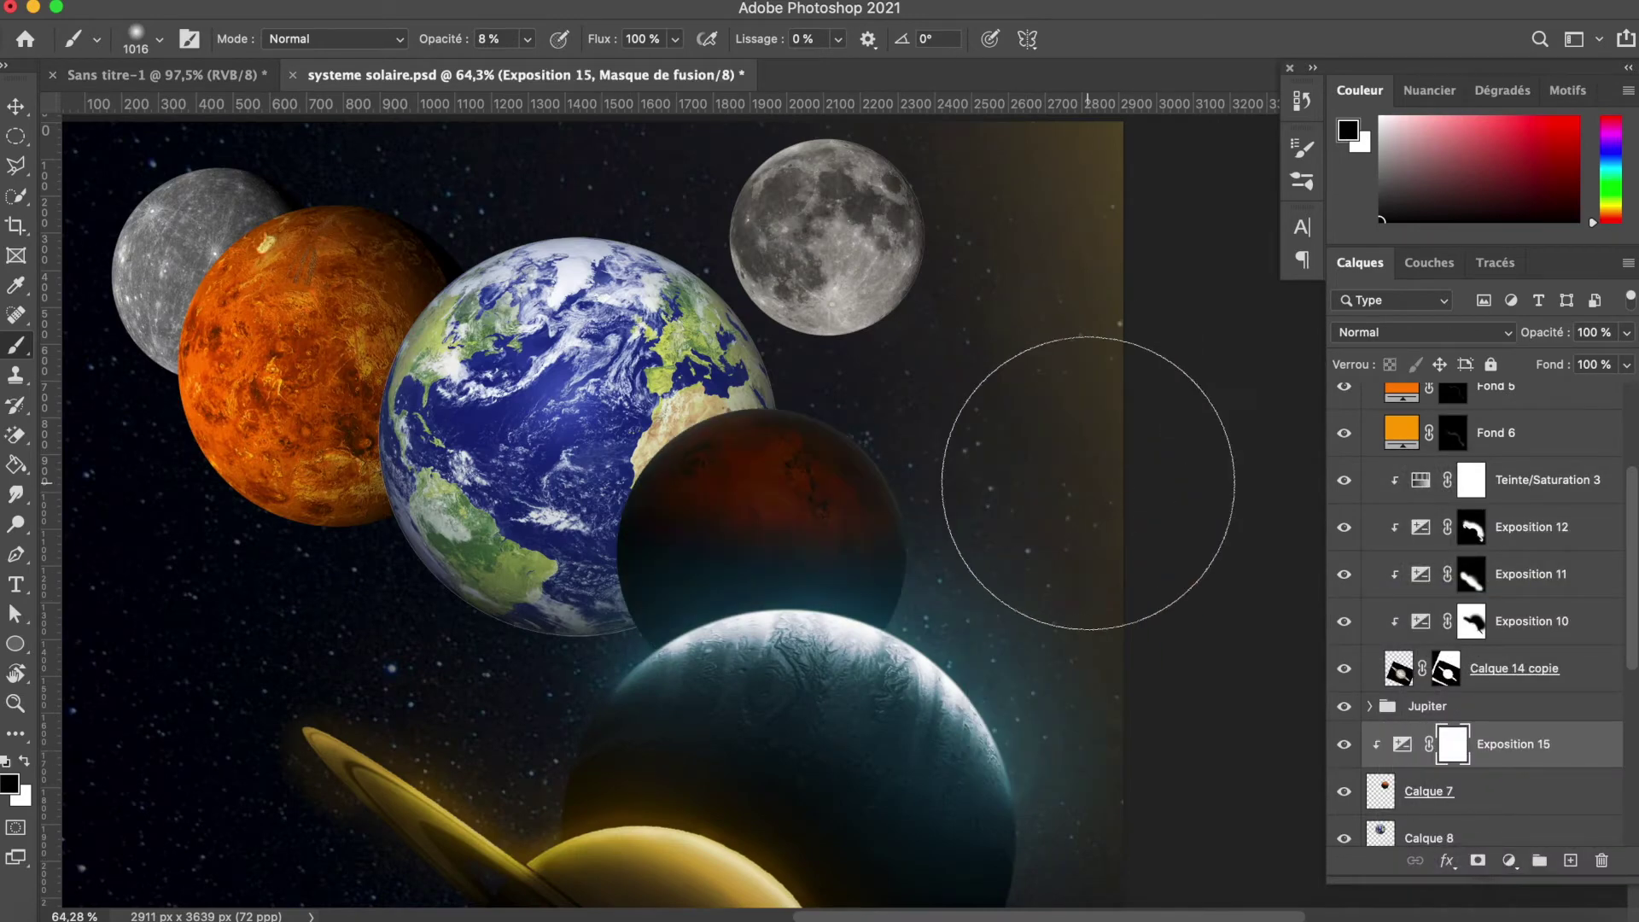
drag(937, 580, 713, 486)
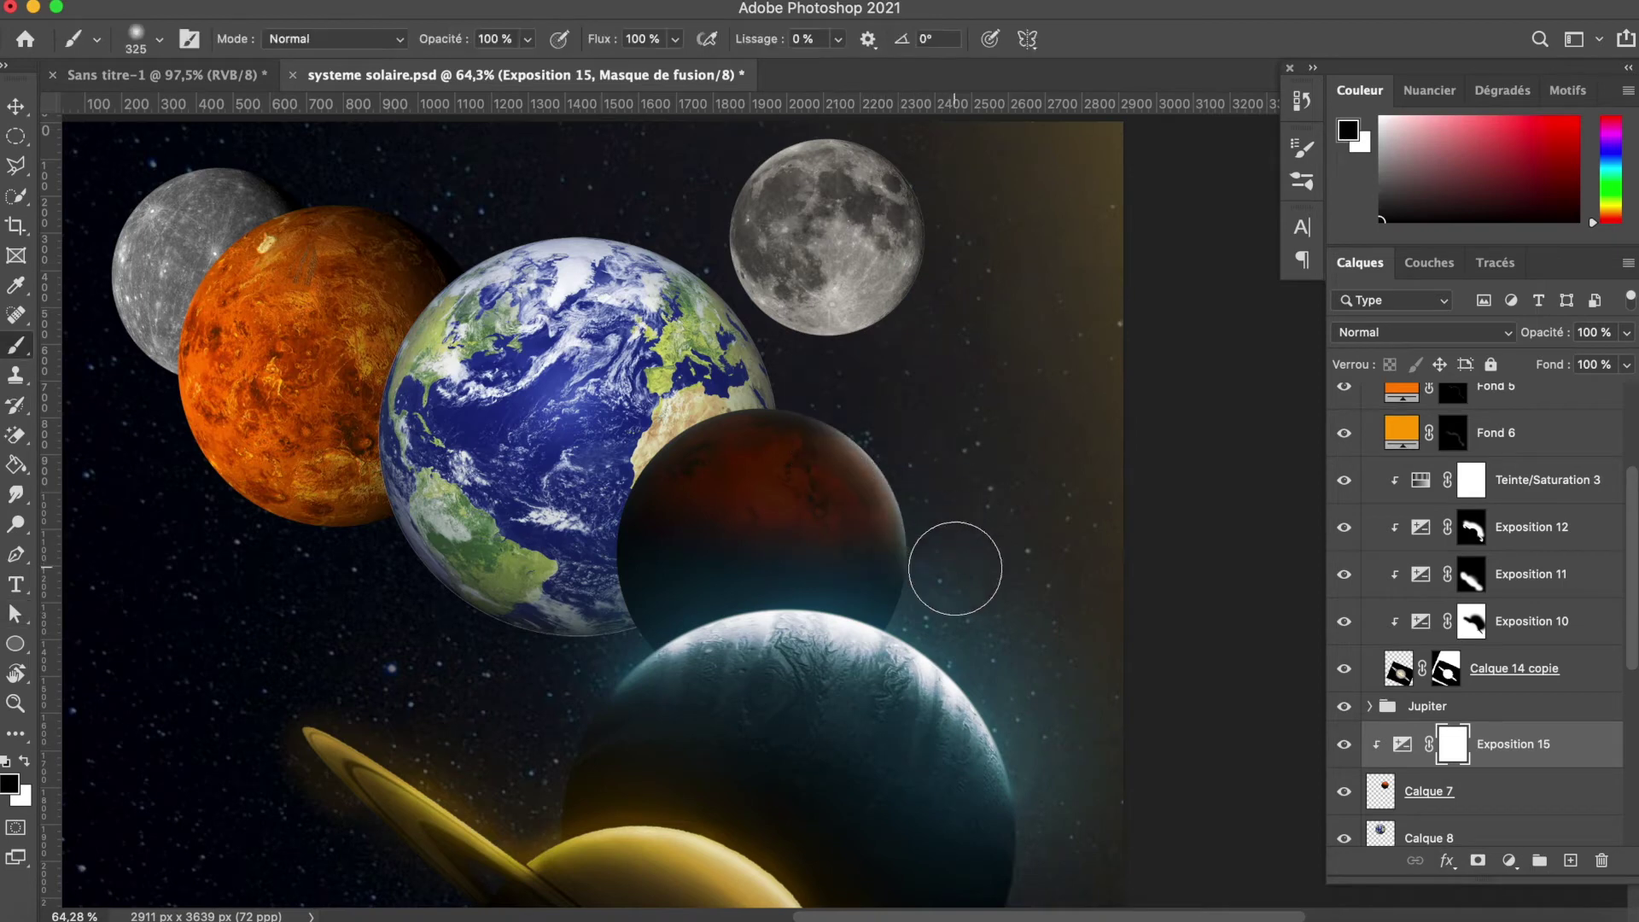
drag(936, 396, 854, 410)
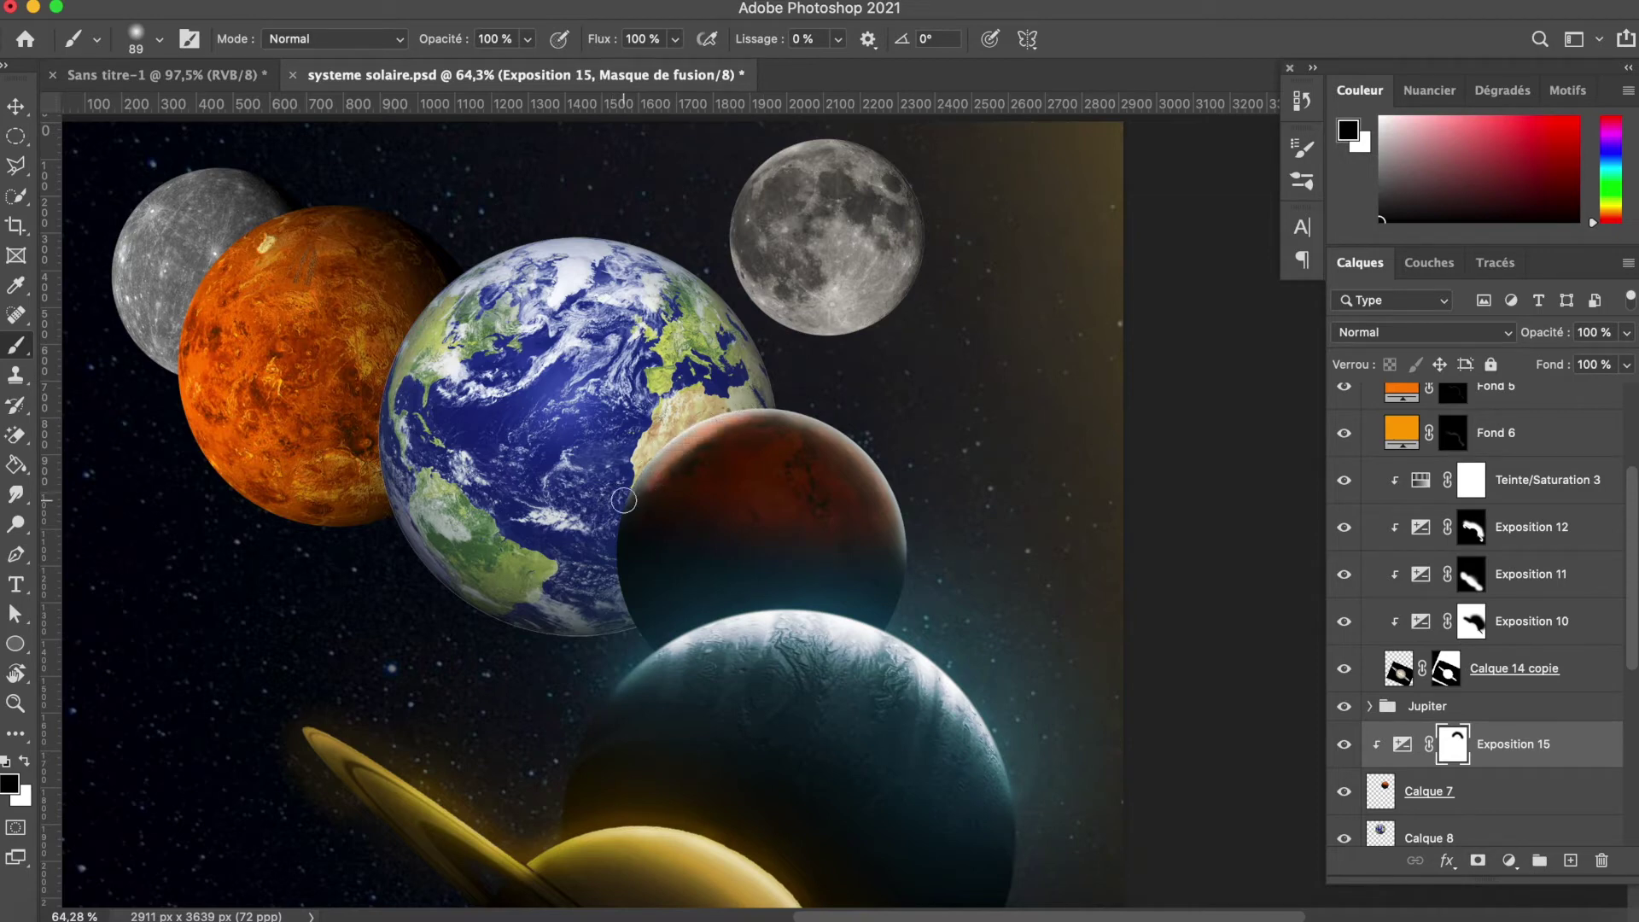
key(x)
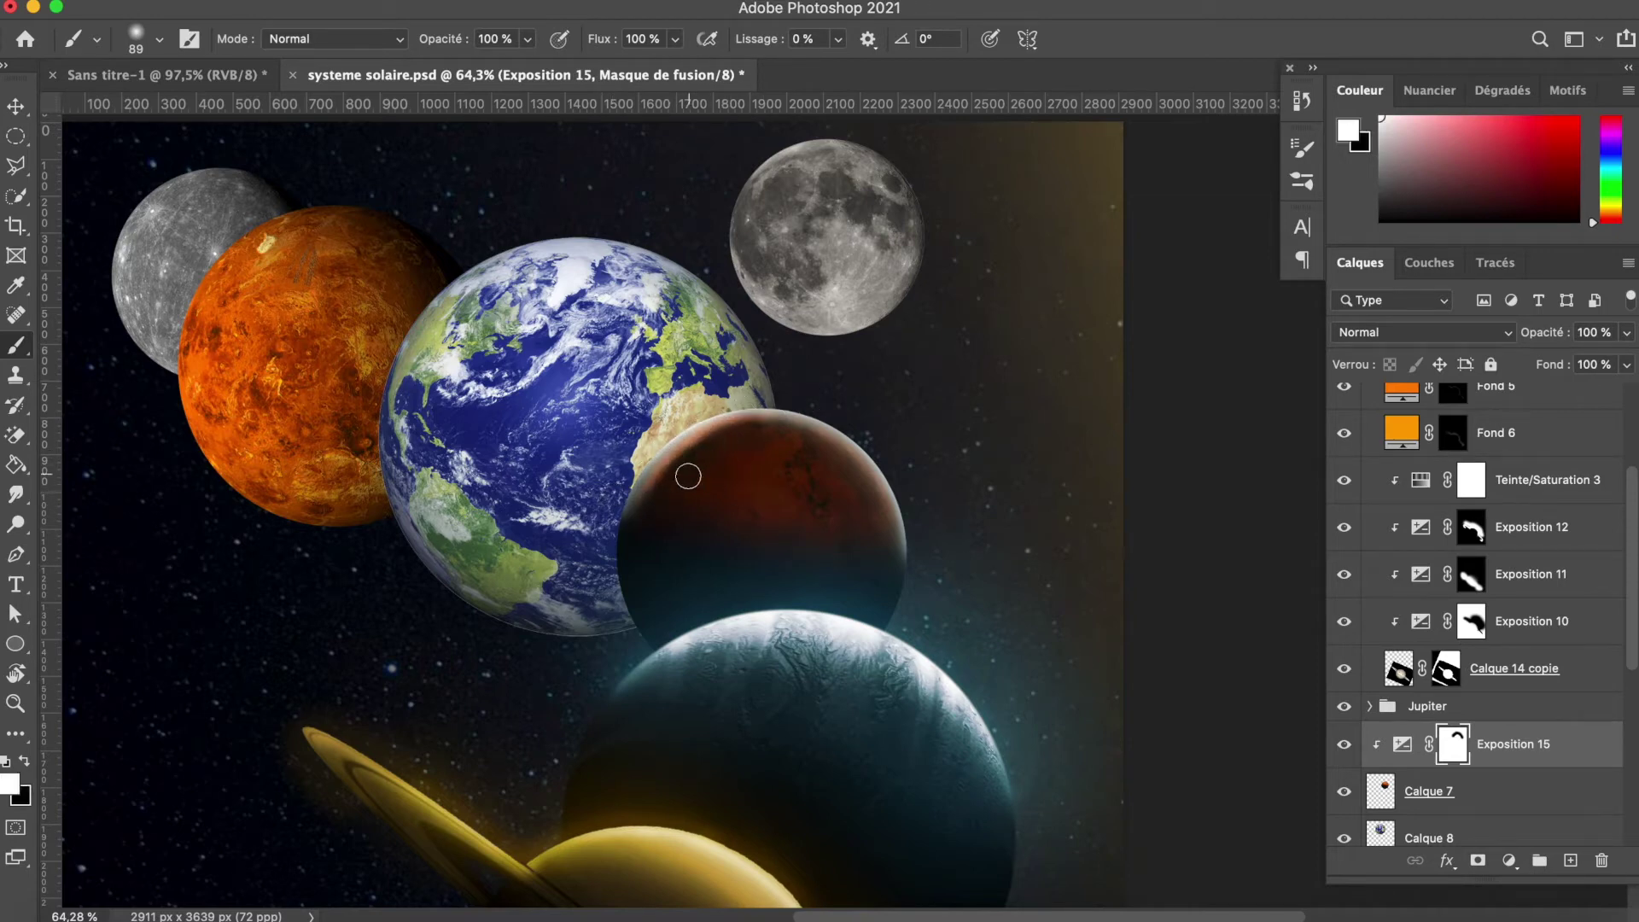
key(x)
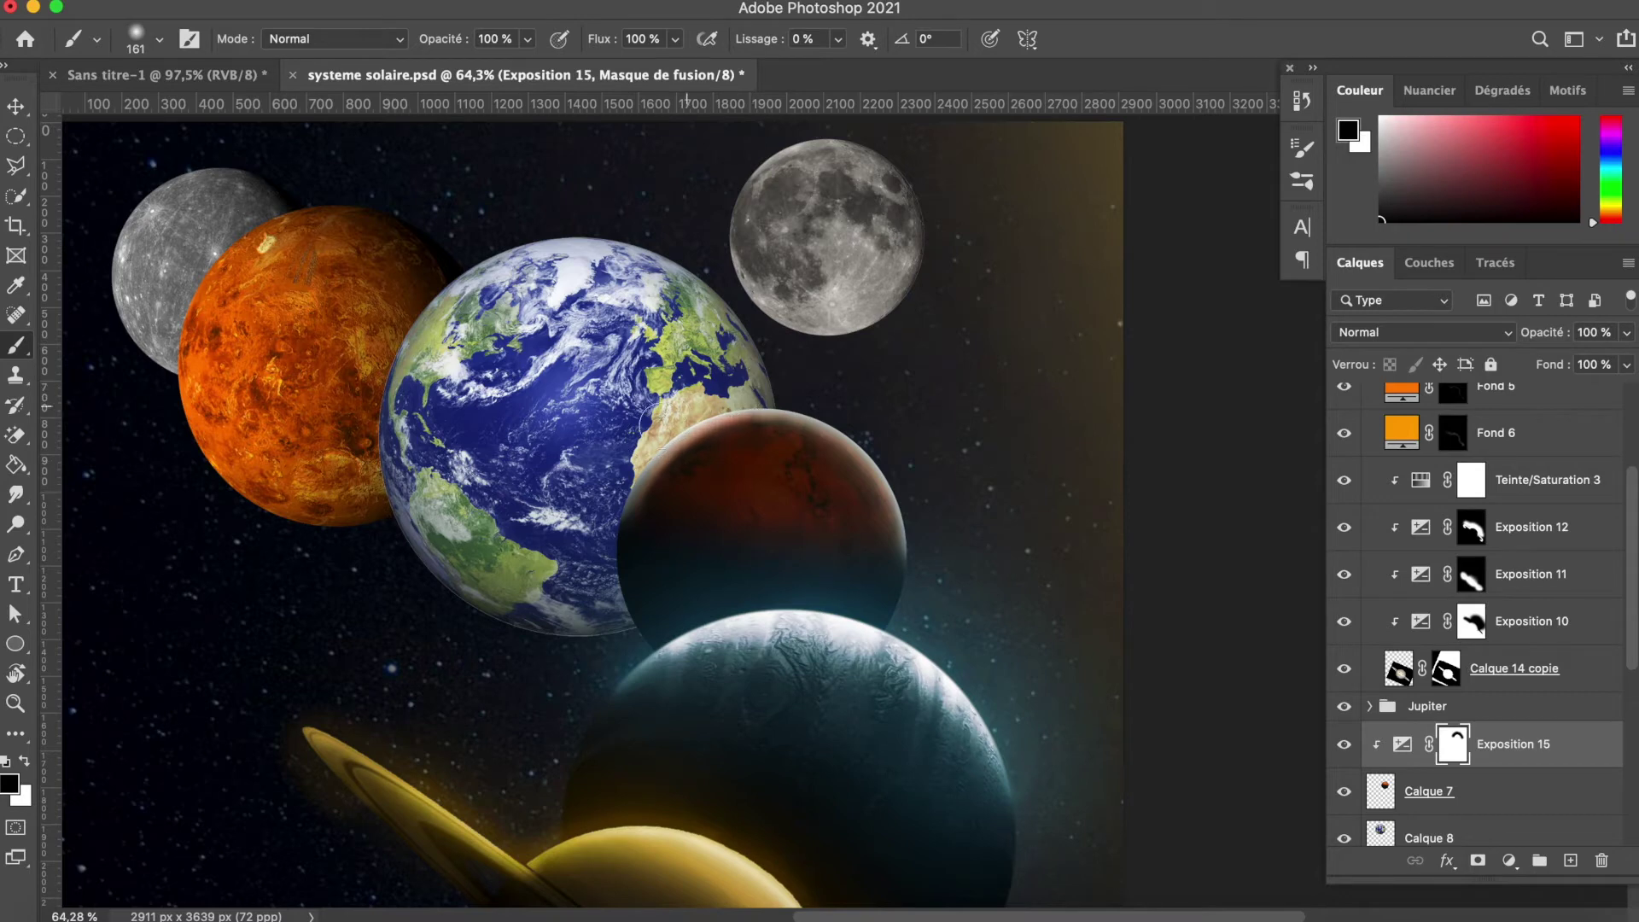
drag(890, 459, 985, 475)
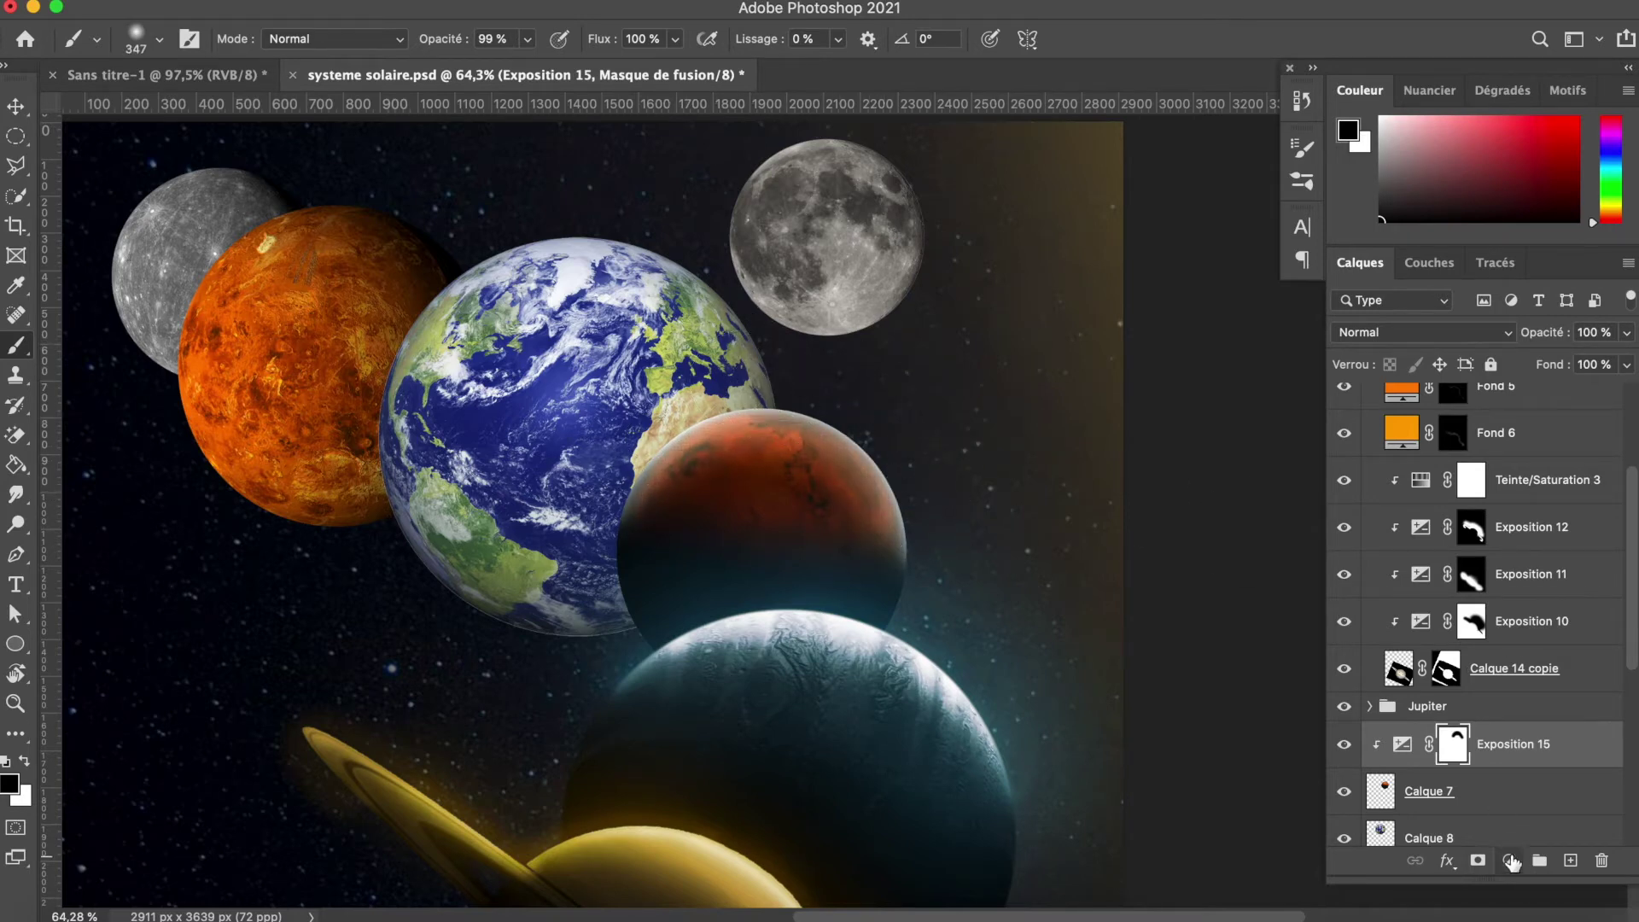
Step: Add another Exposure layer and darken the red planet's lower half
click(1511, 862)
click(1417, 597)
click(1070, 547)
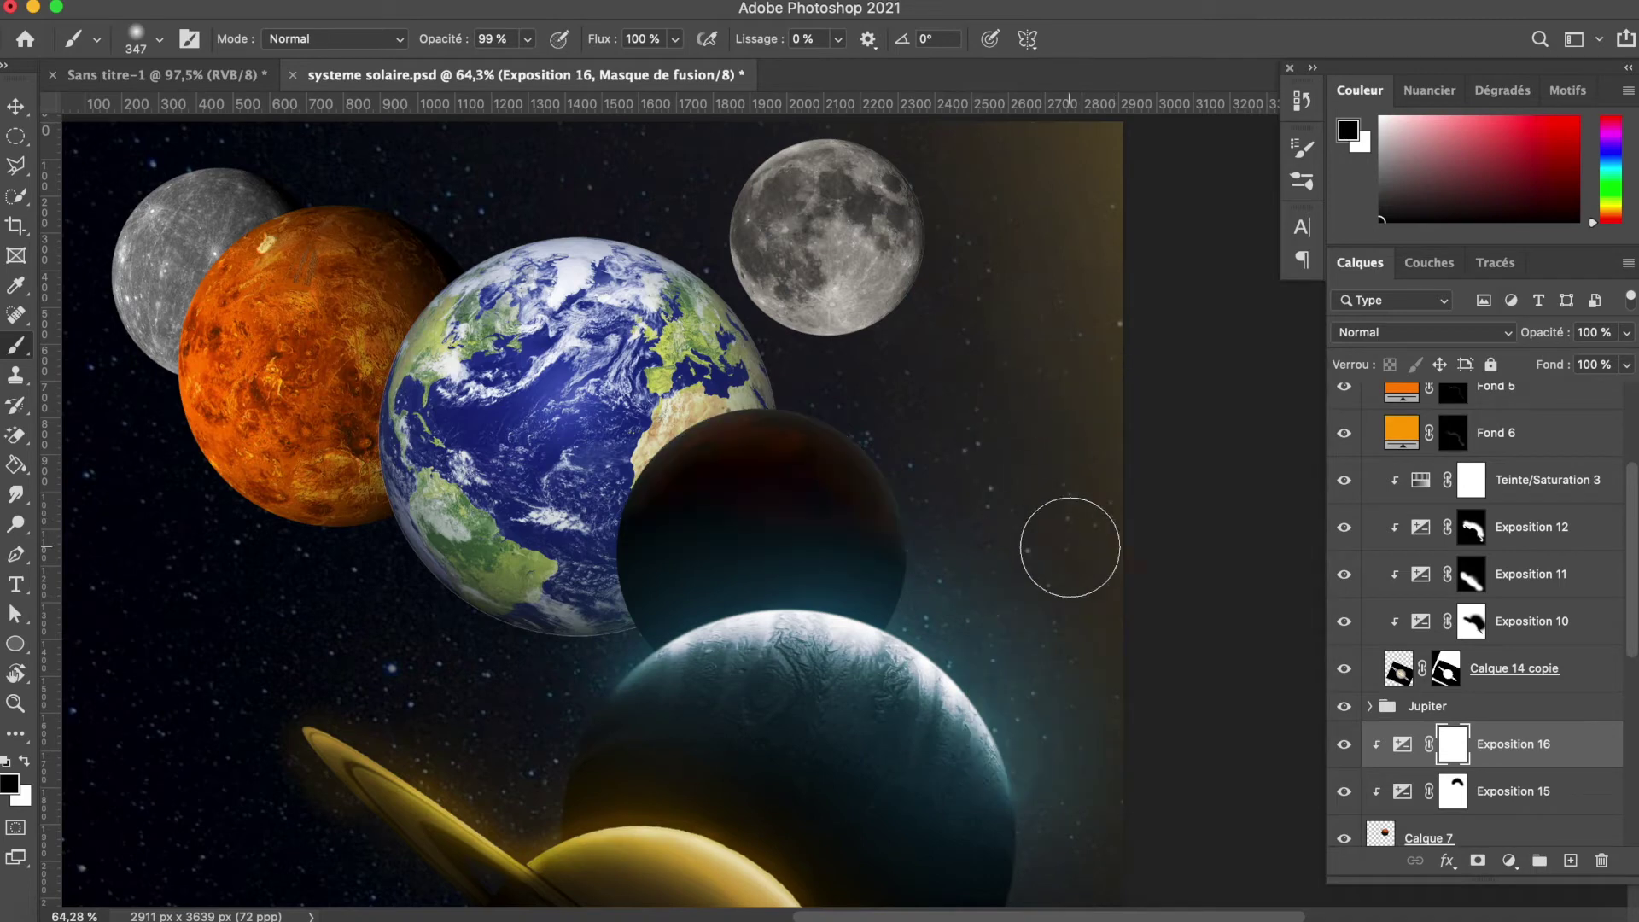
drag(812, 616, 851, 623)
key(x)
mouse_move(827, 595)
mouse_down()
mouse_move(717, 524)
mouse_move(823, 567)
mouse_up()
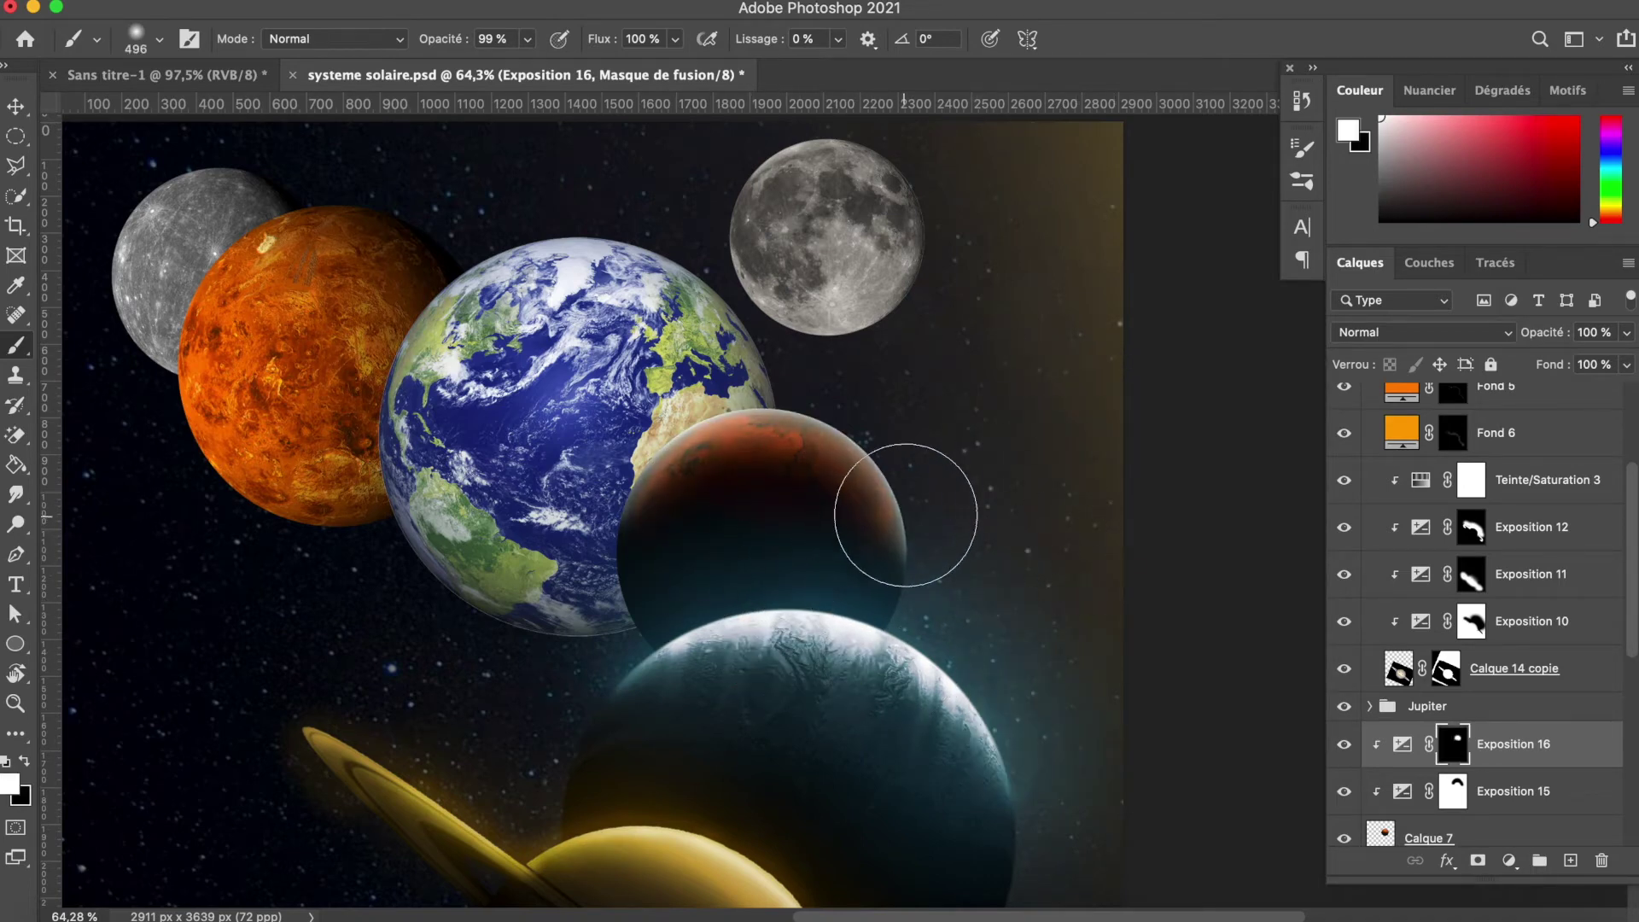
Step: Add a colourised Teinte/Saturation layer at hue 14, saturation 53 on the planet
click(1510, 861)
click(1434, 529)
click(1099, 666)
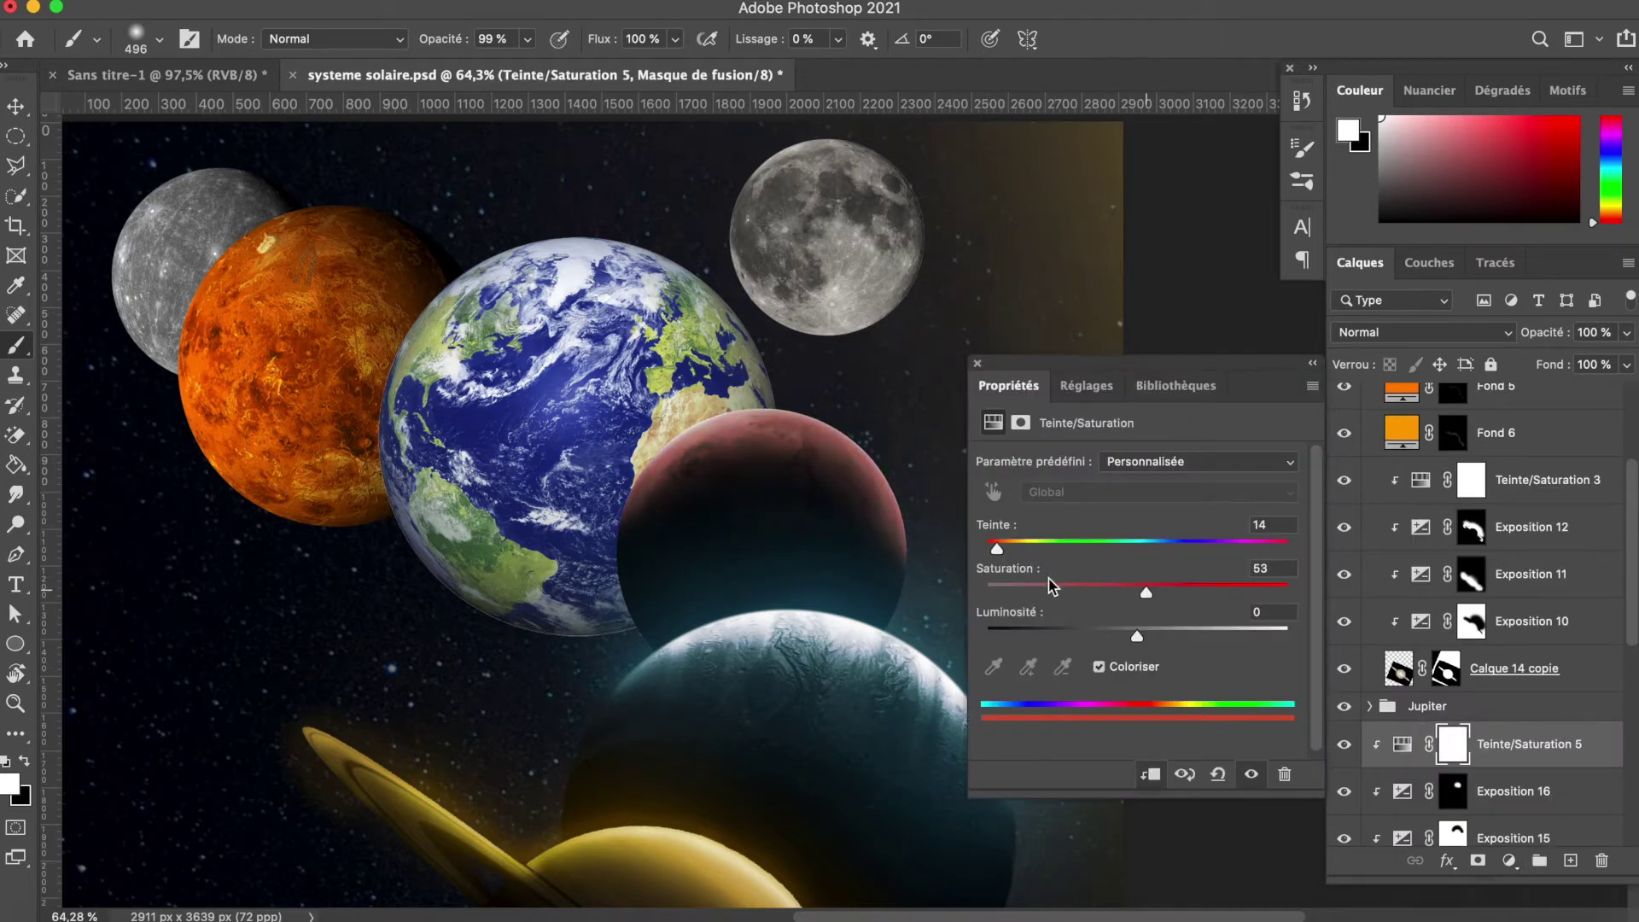
Step: Shift the red tint's hue slightly, lower saturation to 41, and set a 151 px brush
drag(997, 551, 995, 548)
mouse_move(1145, 592)
mouse_down()
mouse_move(1192, 593)
mouse_move(1135, 595)
mouse_up()
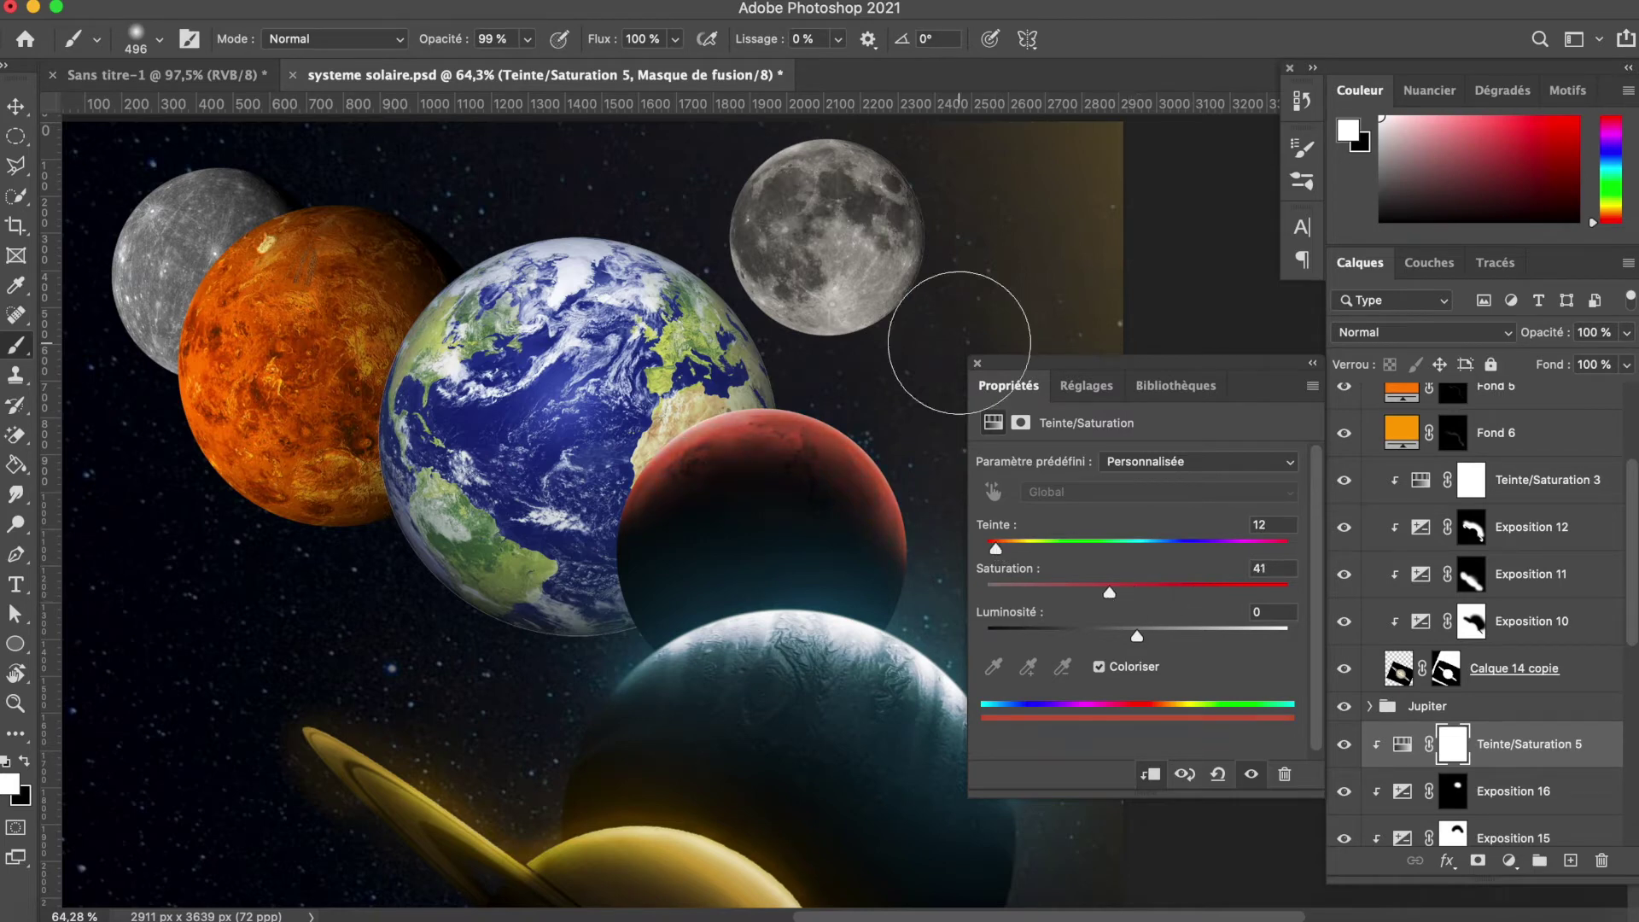
click(977, 362)
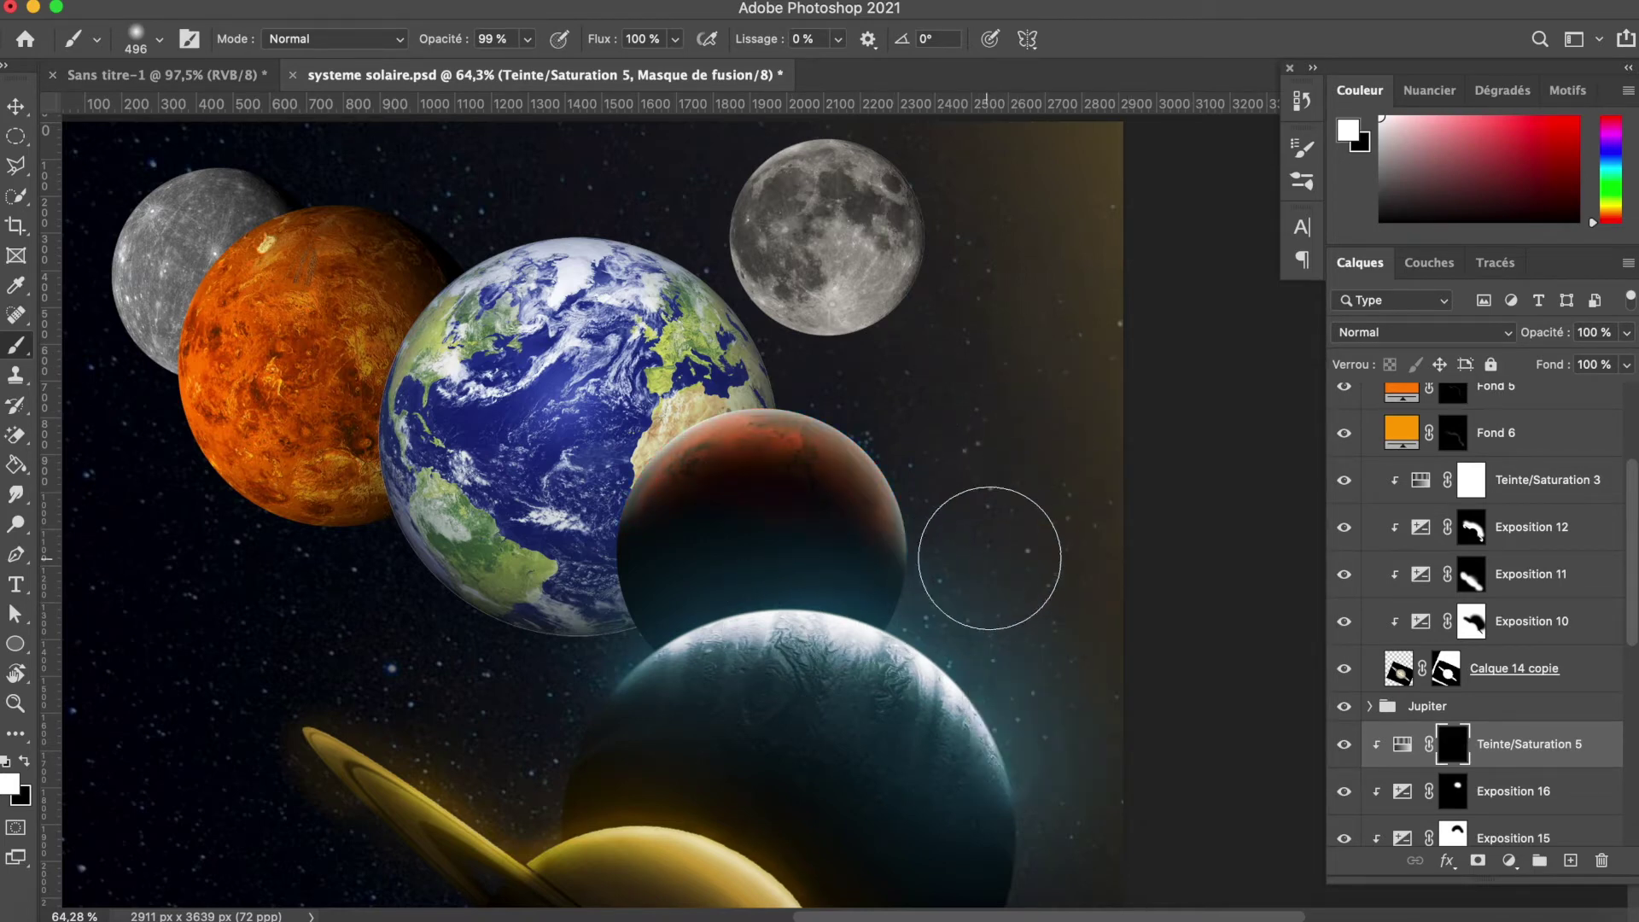
drag(982, 517, 846, 540)
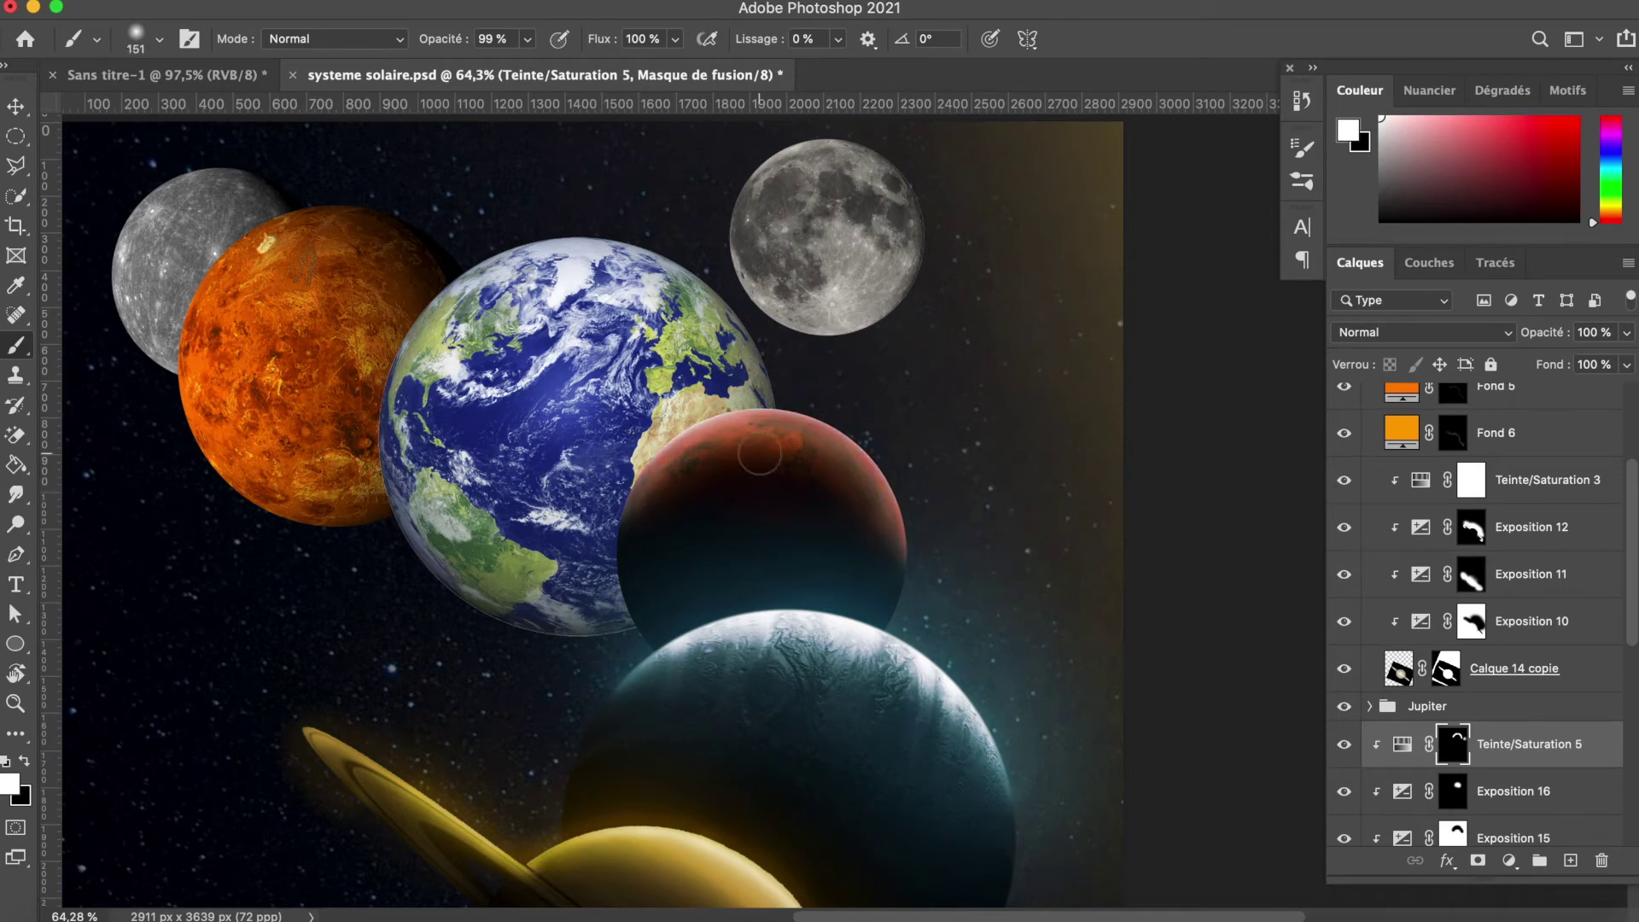
Step: Add an Exposure layer at -1,92 with slightly raised gamma and an inverted mask
click(1509, 860)
click(1434, 606)
drag(1136, 517, 1095, 519)
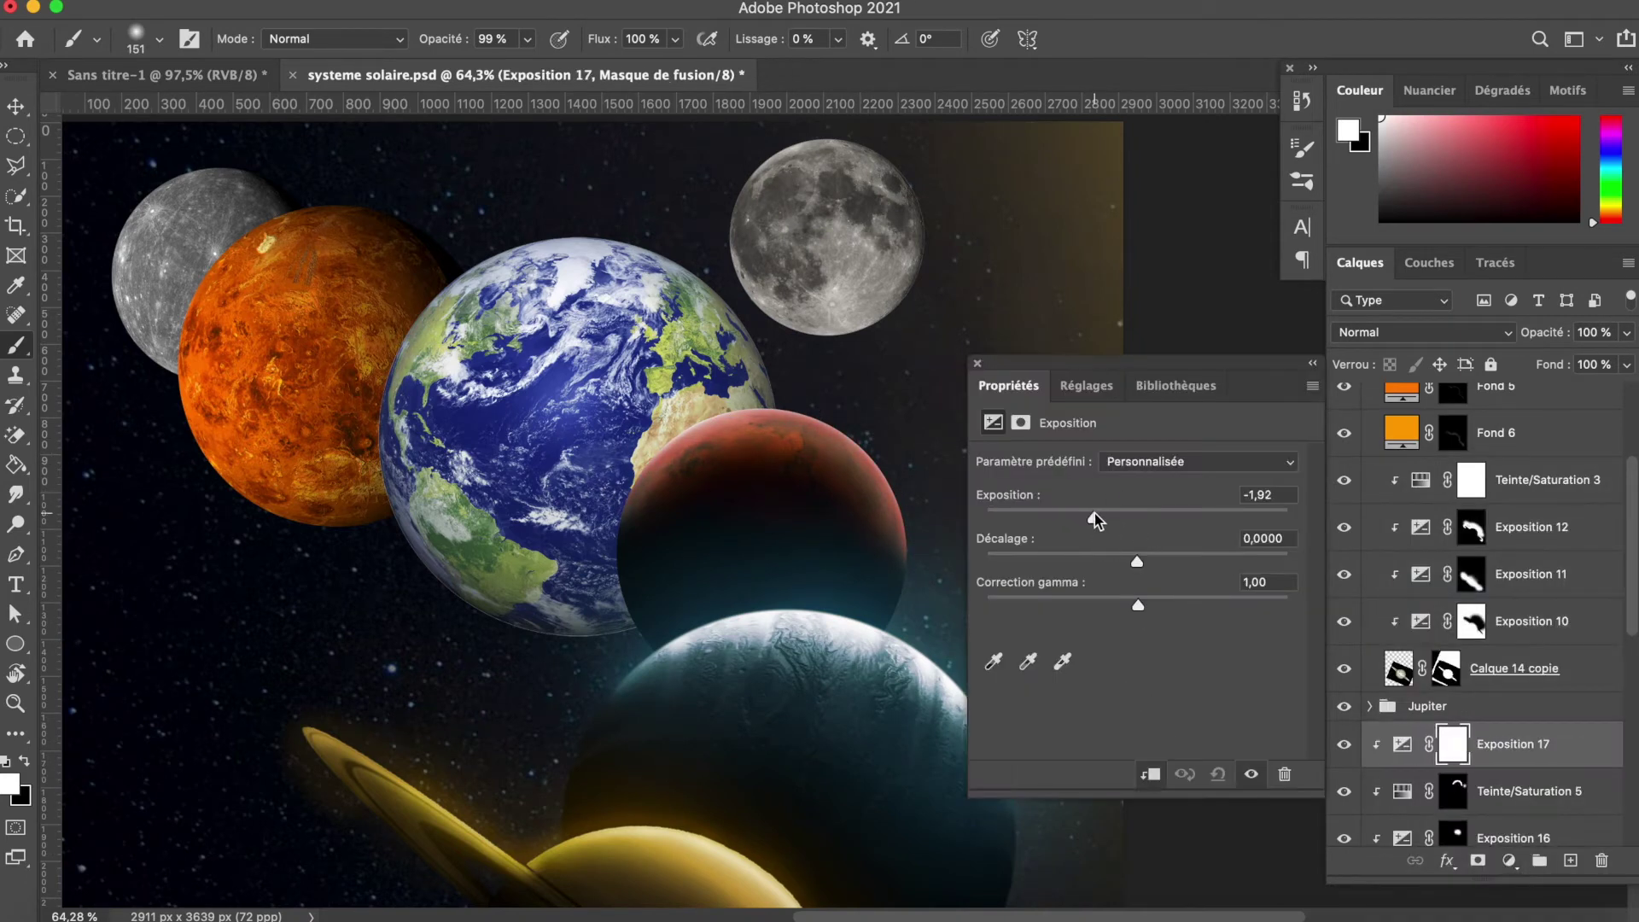
drag(1138, 605, 1110, 604)
click(978, 363)
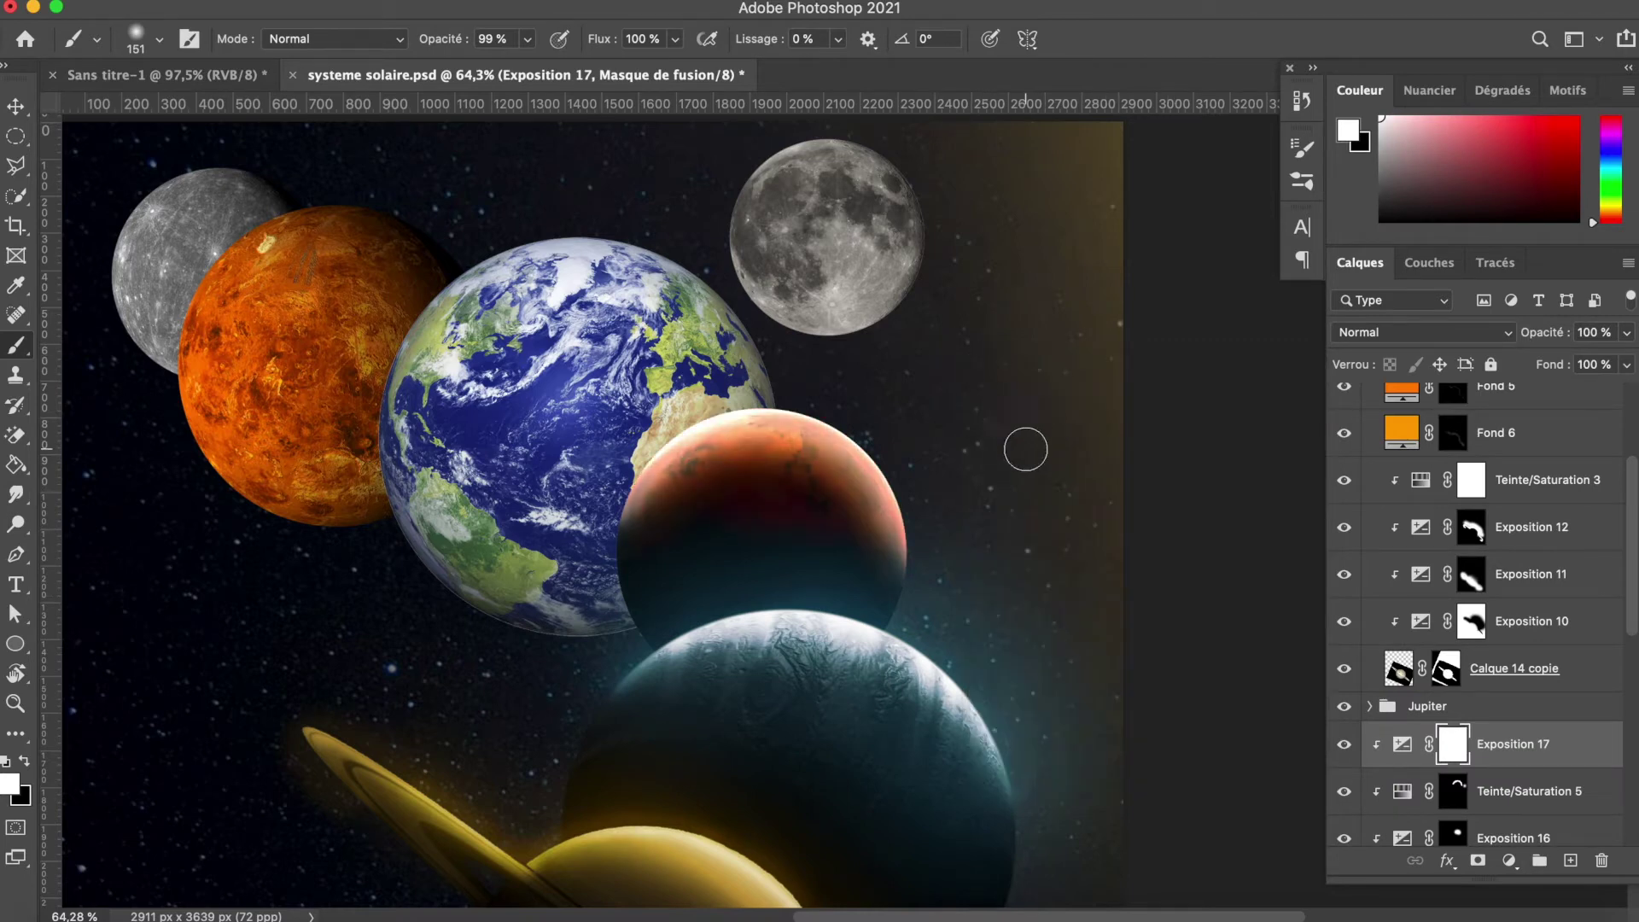
key(ctrl+i)
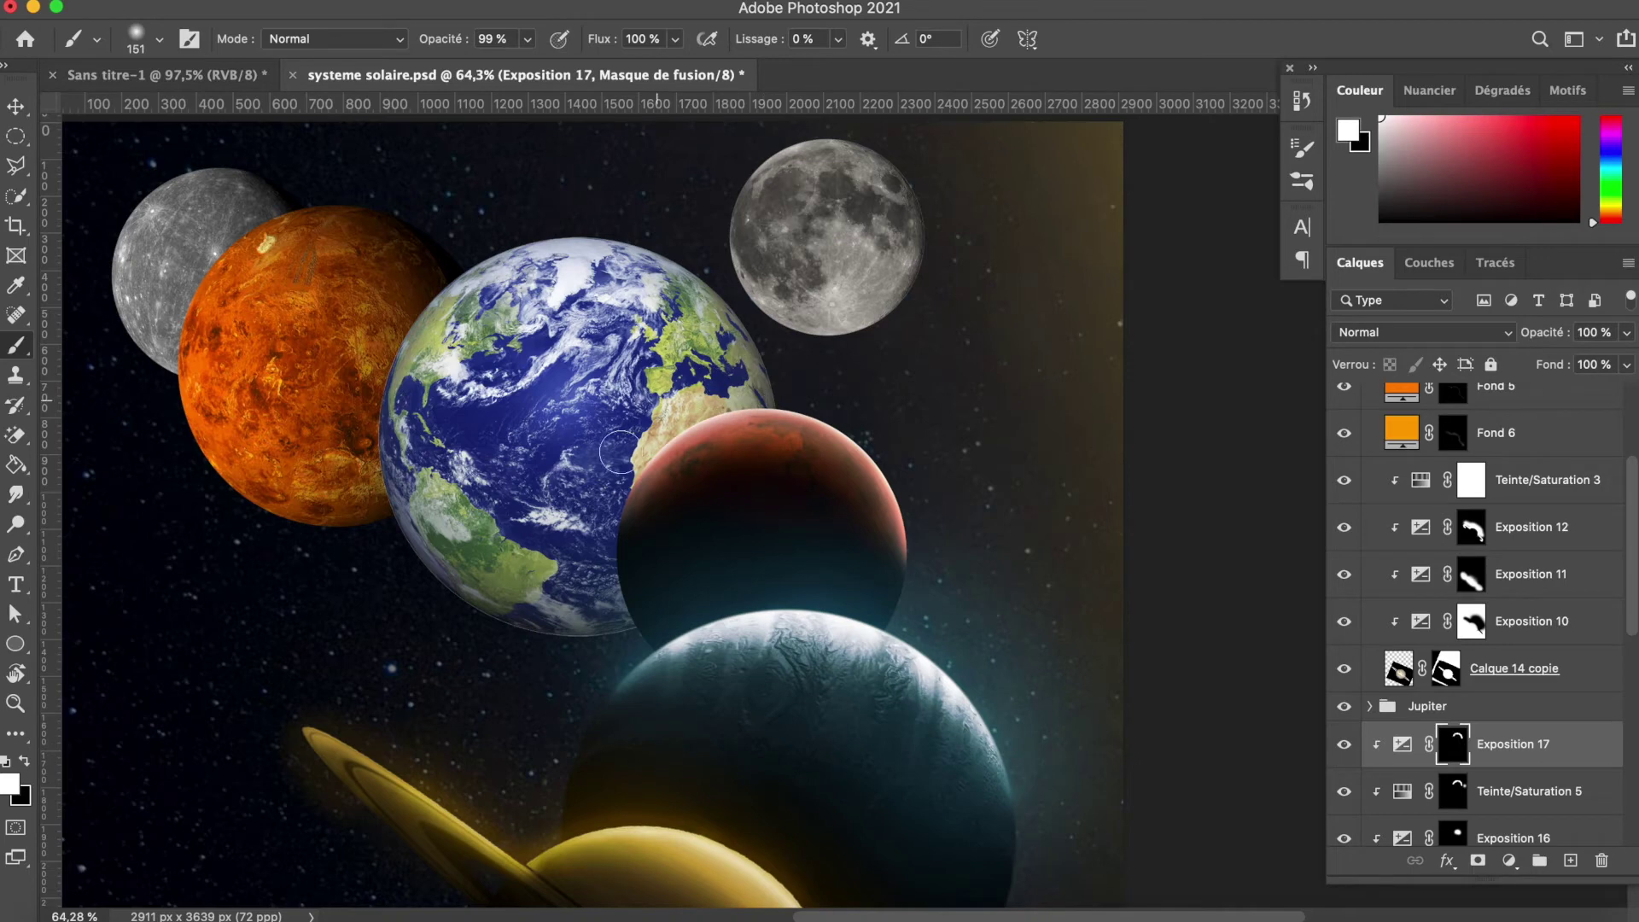
drag(901, 455, 1023, 505)
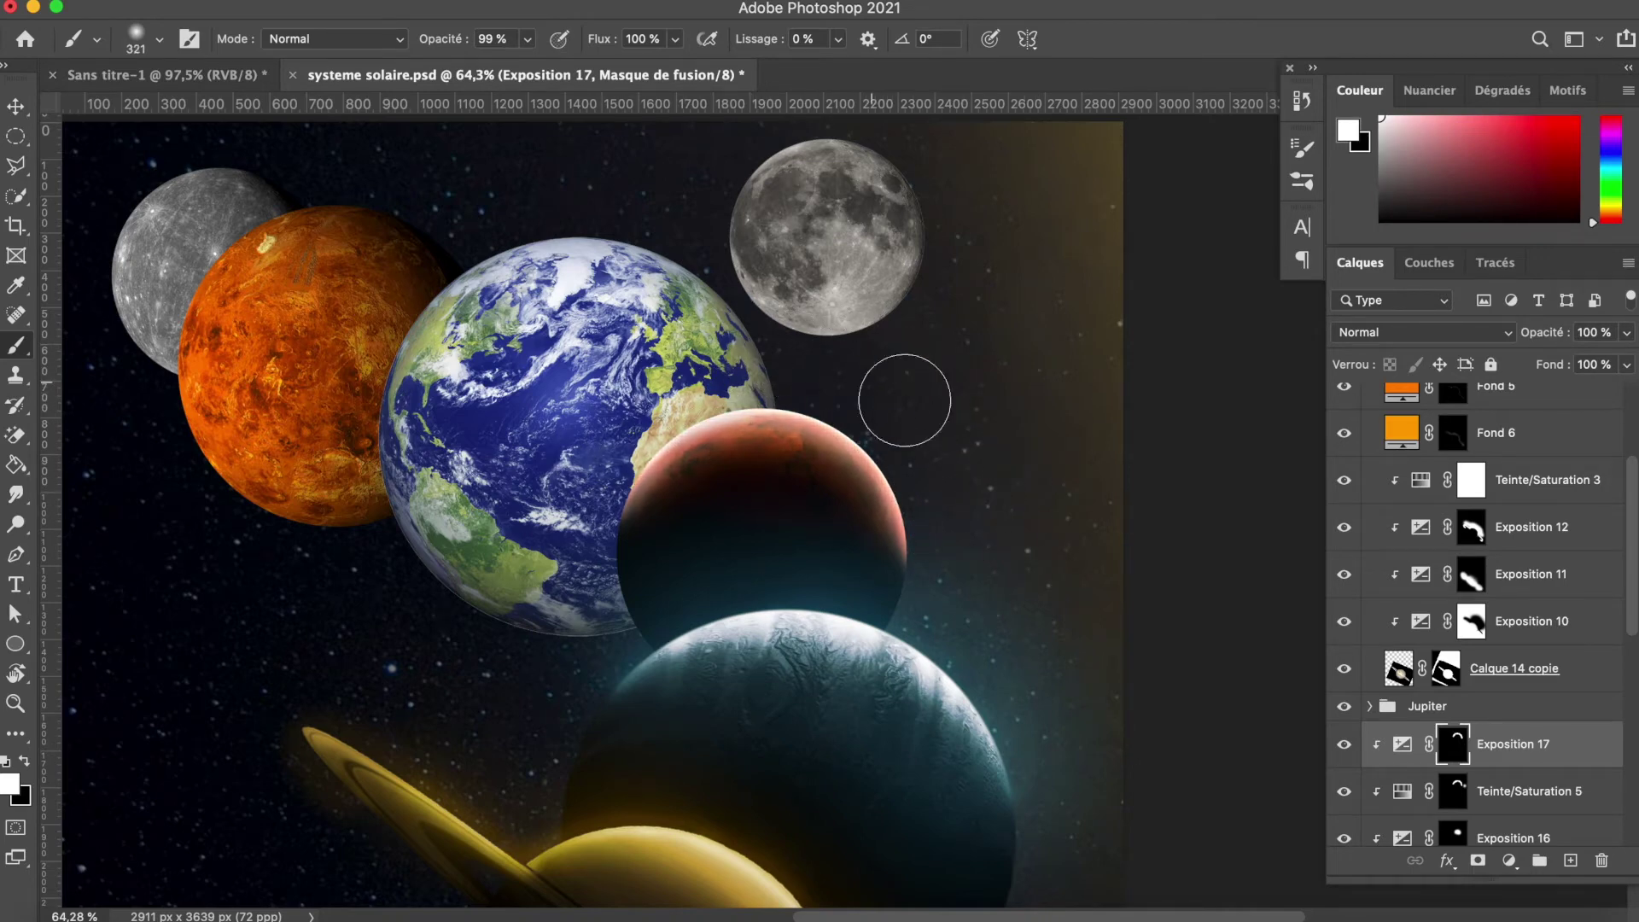
drag(970, 439, 889, 351)
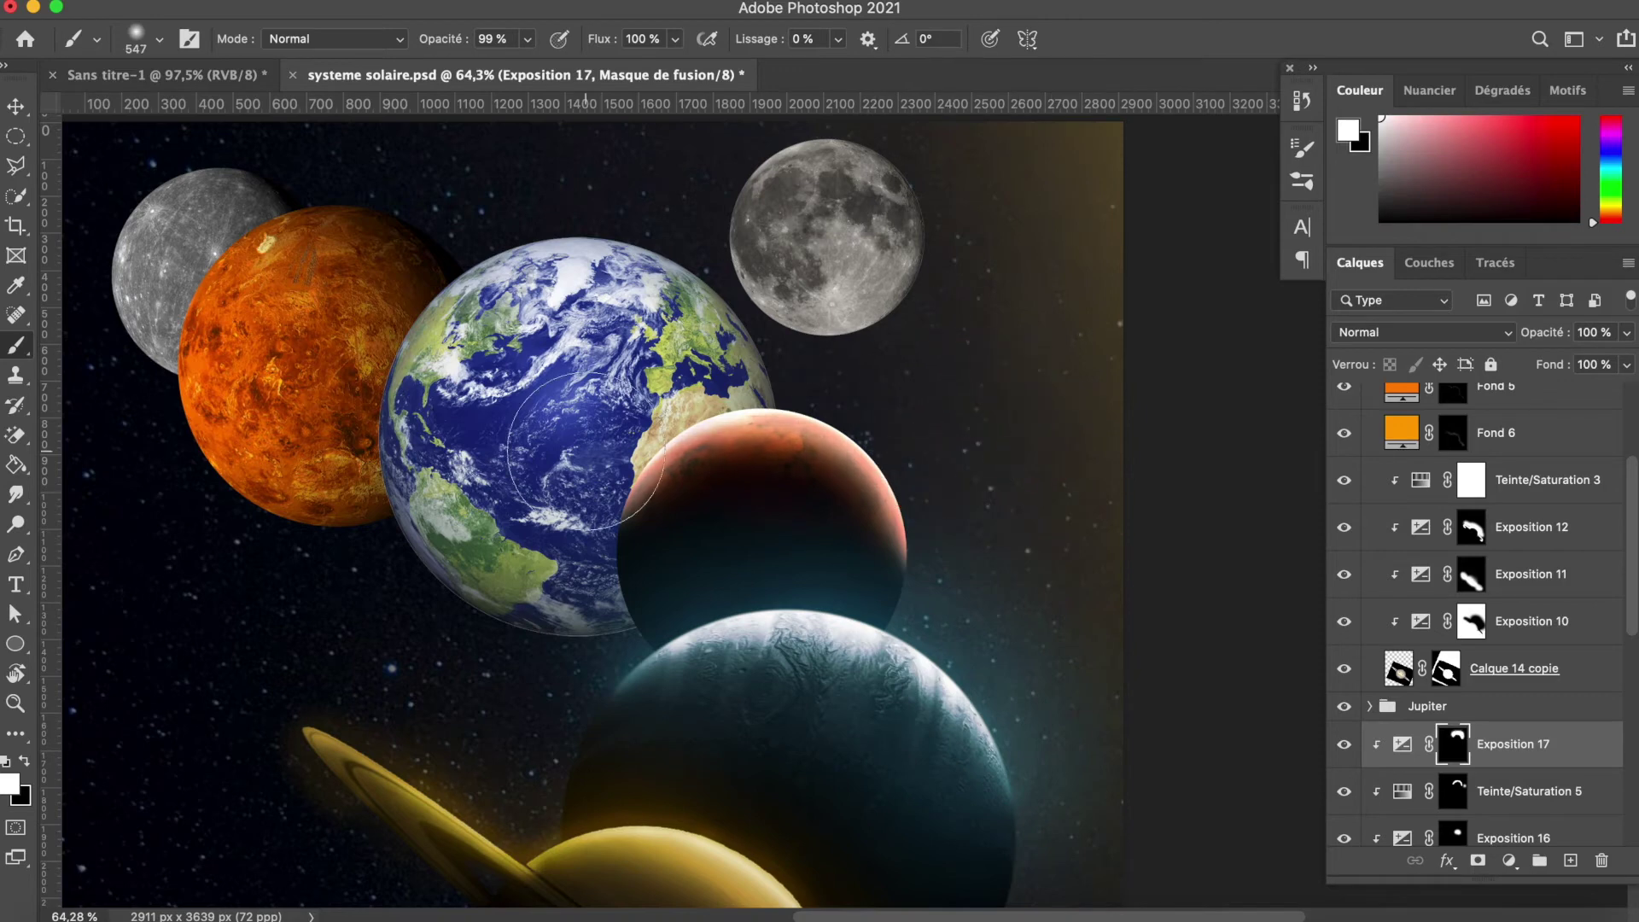
Step: Save the poster and add a new Solid Color fill layer
key(ctrl+s)
click(1509, 860)
click(1434, 461)
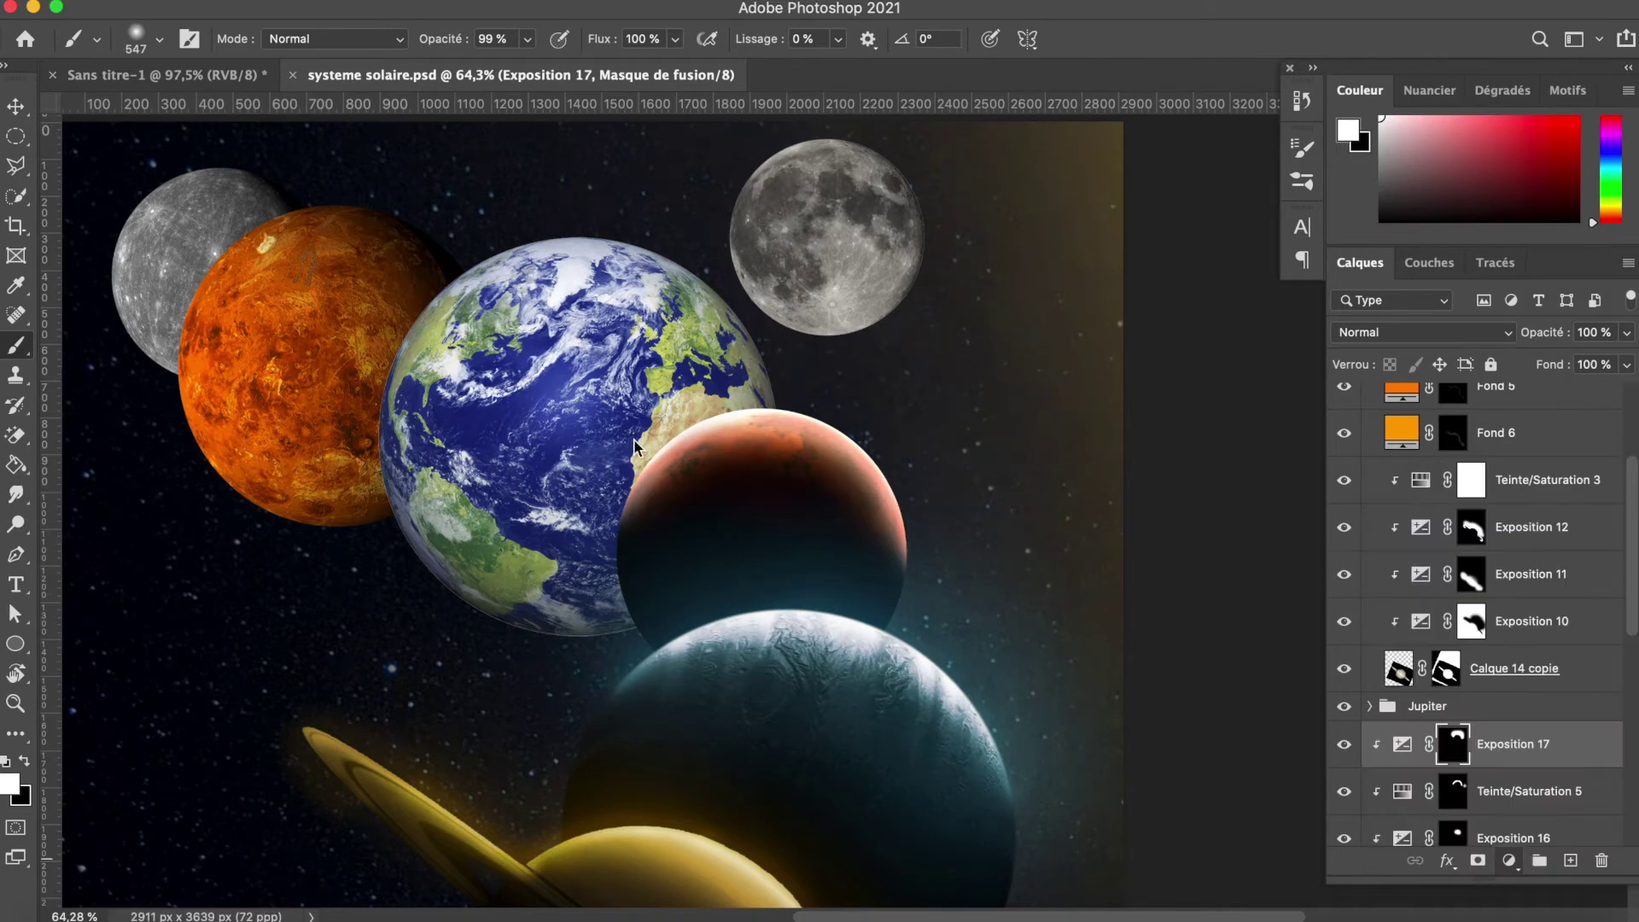
Step: Make the fill a red-orange colour blended in Densité linéaire (Ajout)
click(1238, 428)
click(1306, 696)
click(1308, 702)
click(1540, 405)
click(1451, 332)
click(1453, 530)
Step: Invert the fill's mask and paint the rim glow with a 10–22% opacity brush
click(1434, 744)
key(ctrl+i)
alt+click(1033, 582)
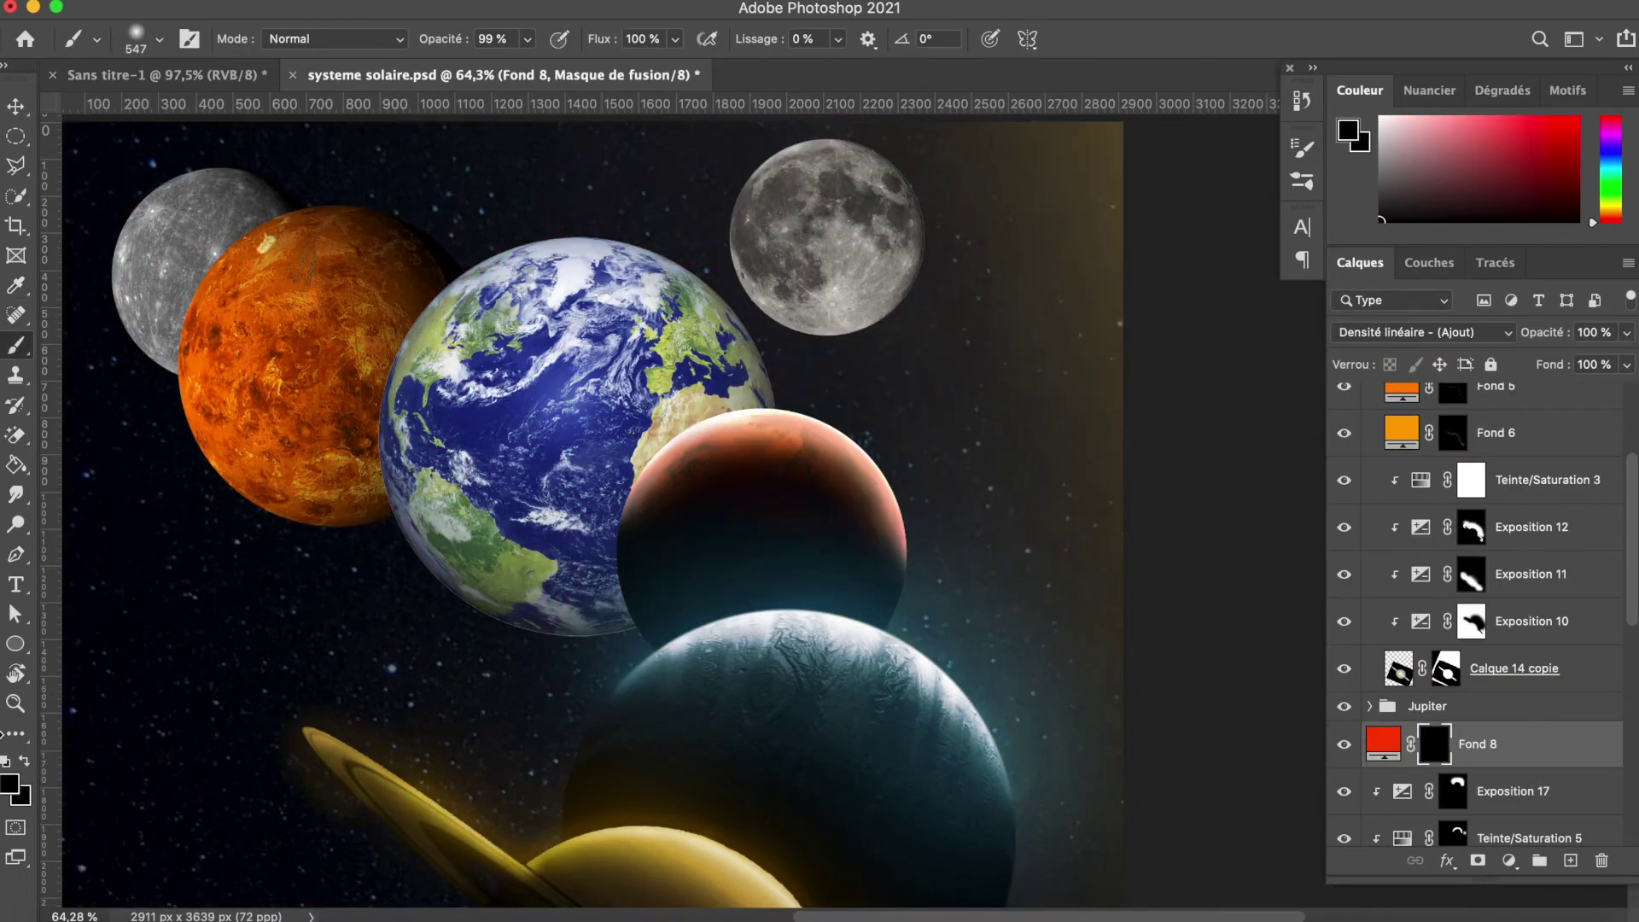
drag(964, 535, 954, 187)
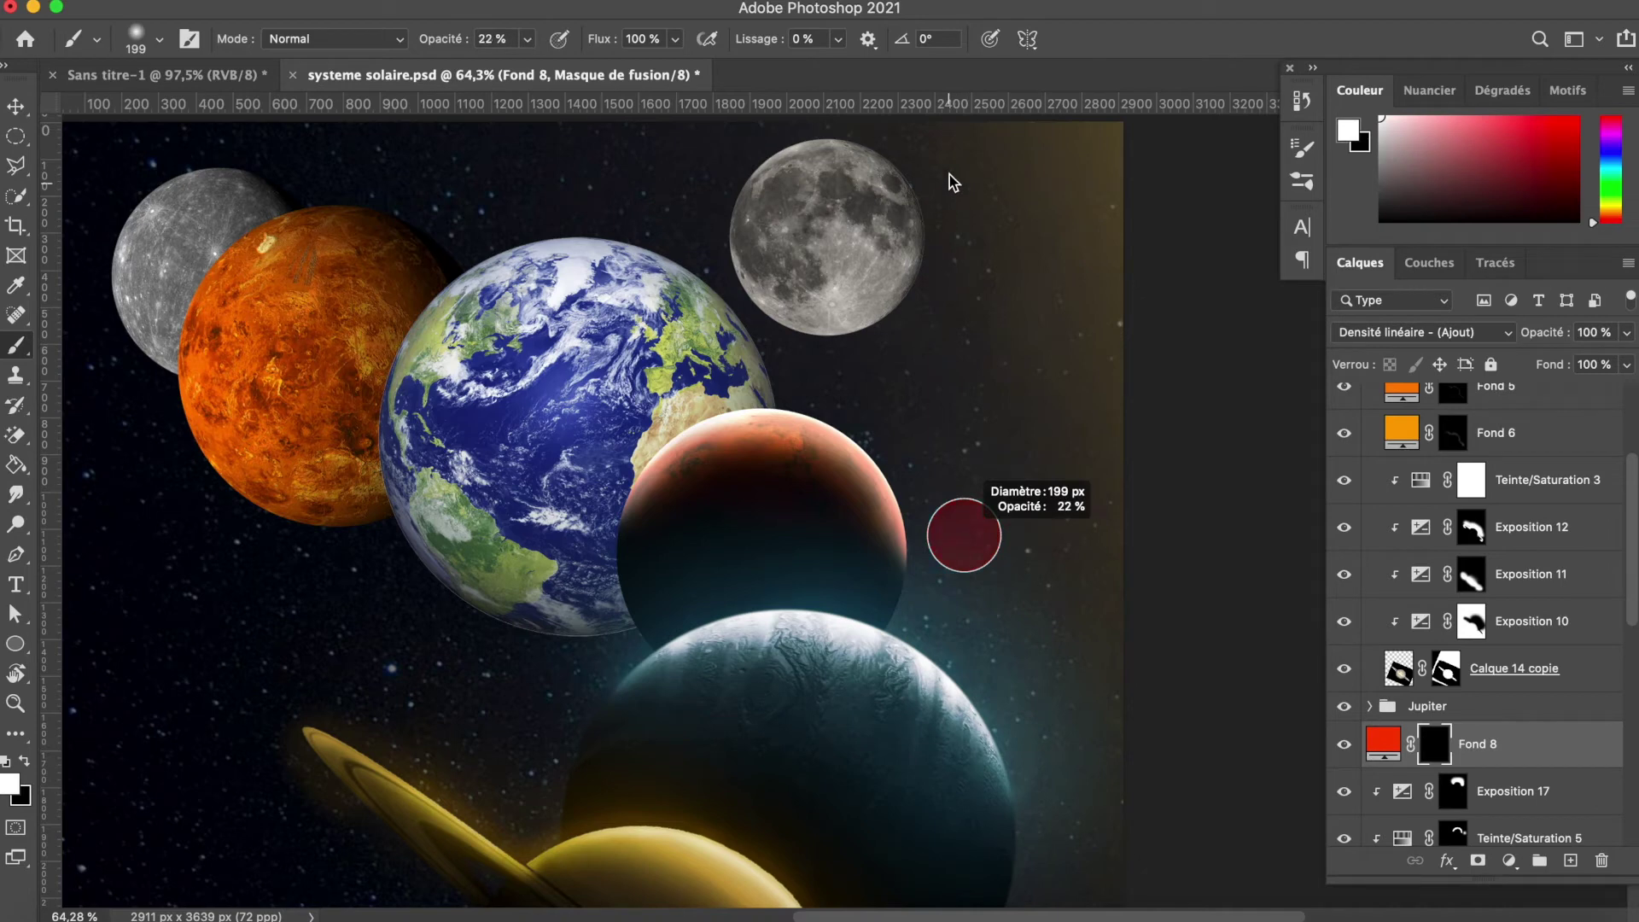
drag(912, 522, 904, 520)
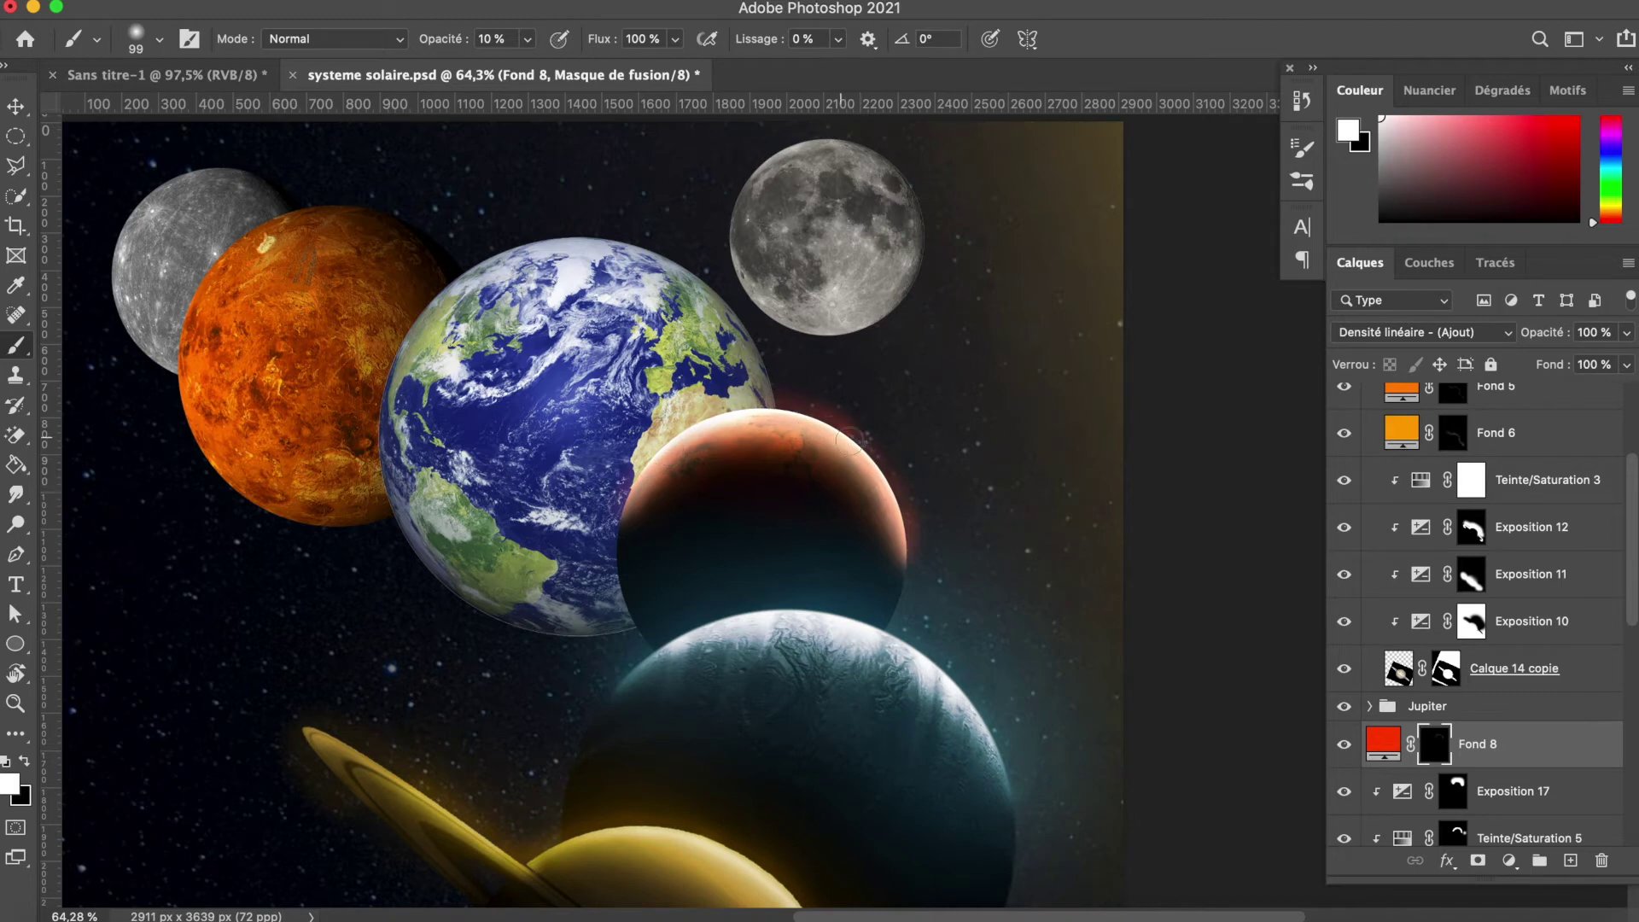
drag(991, 523, 934, 547)
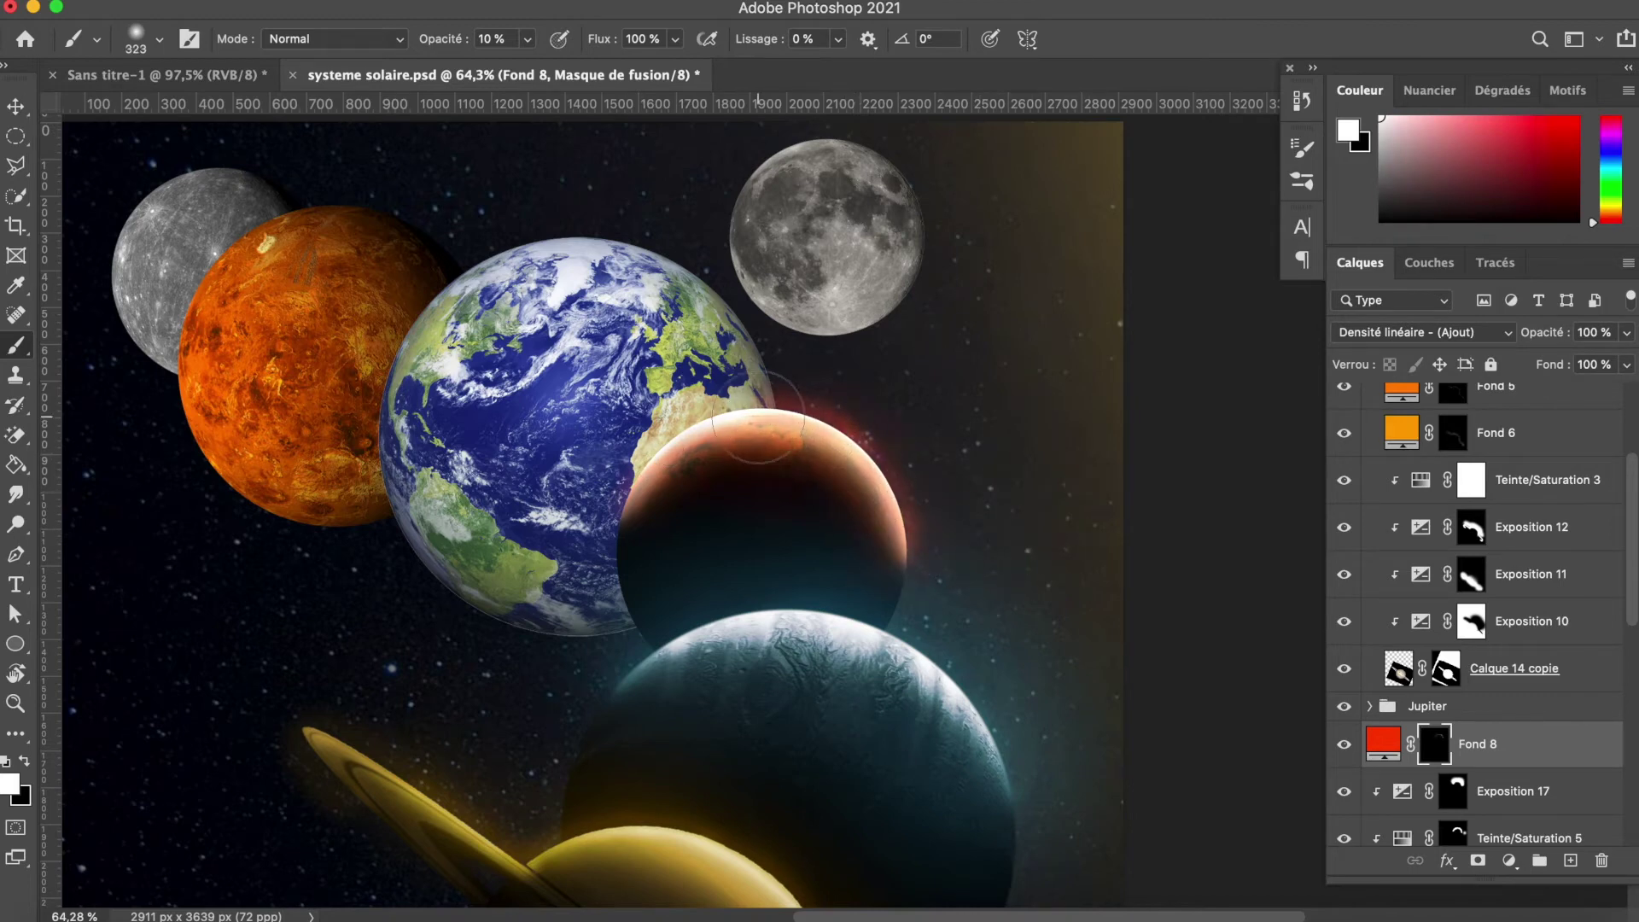
key(x)
key(x)
drag(806, 469, 667, 478)
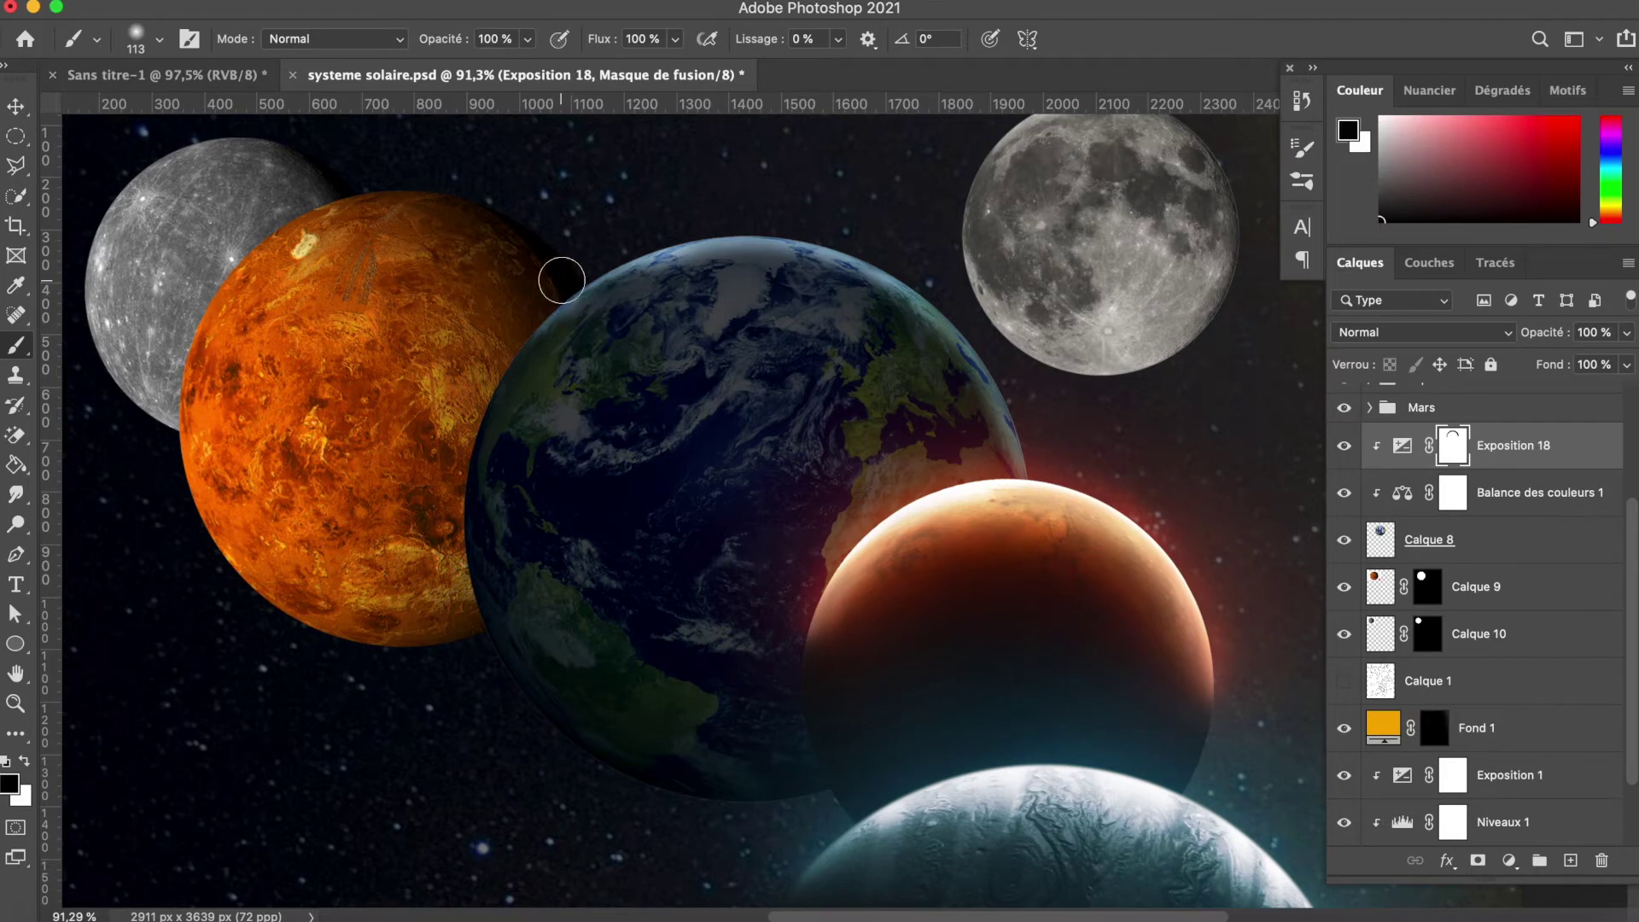
Step: Add an Exposure layer that darkens Earth and invert its mask
key(x)
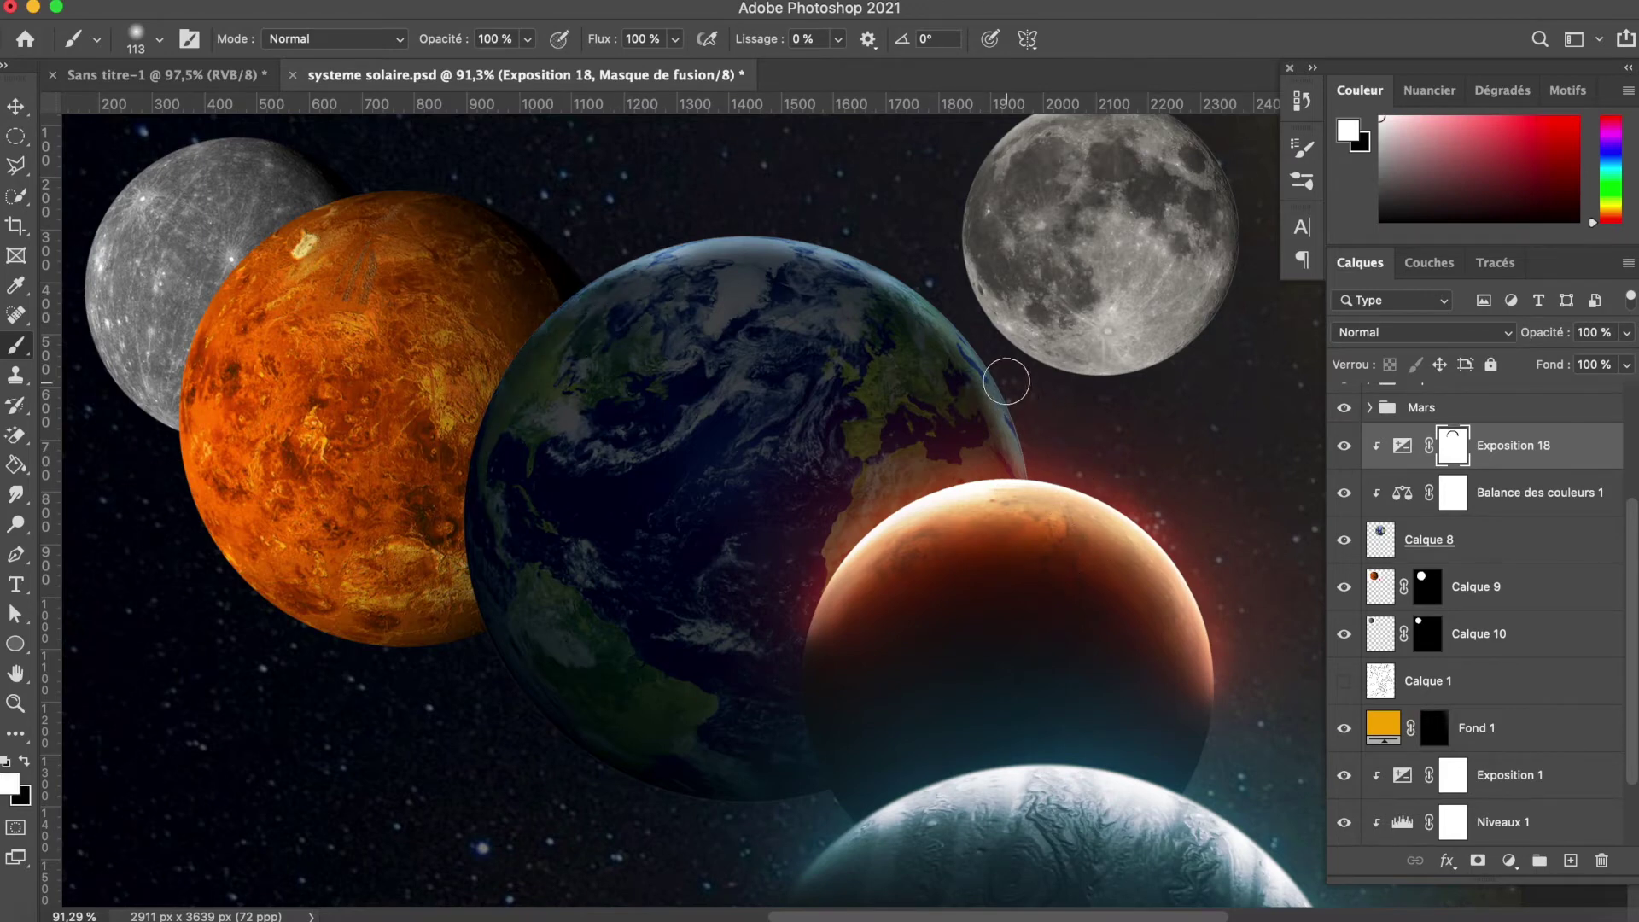
key(x)
mouse_move(1053, 392)
mouse_down()
mouse_move(1024, 392)
mouse_move(1183, 395)
mouse_up()
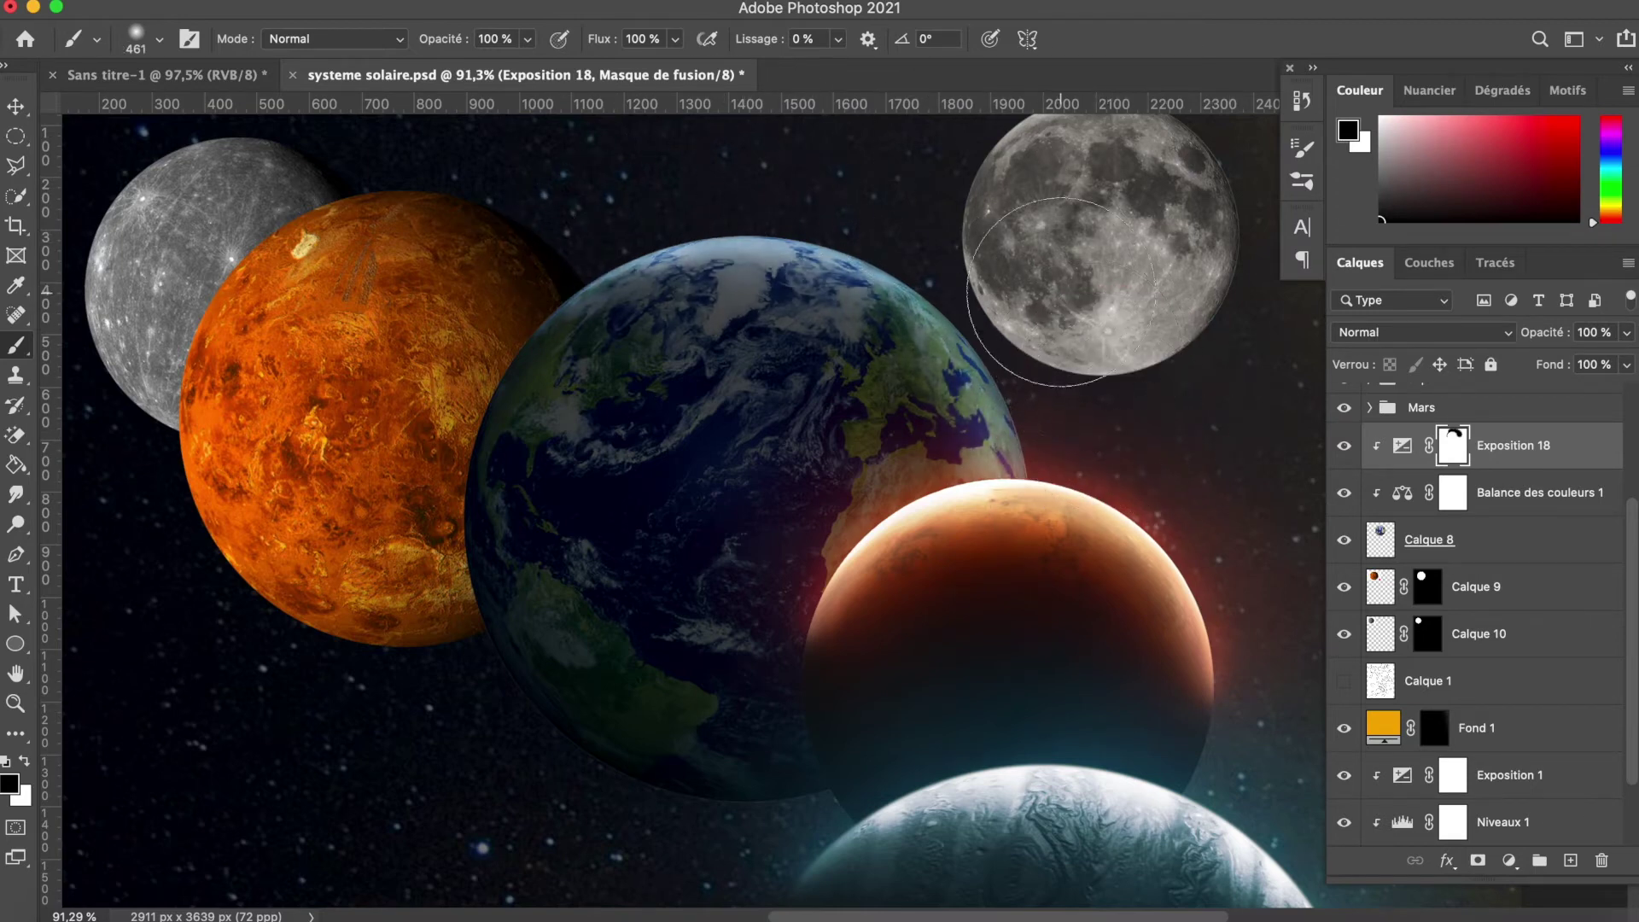
click(1510, 859)
click(1509, 860)
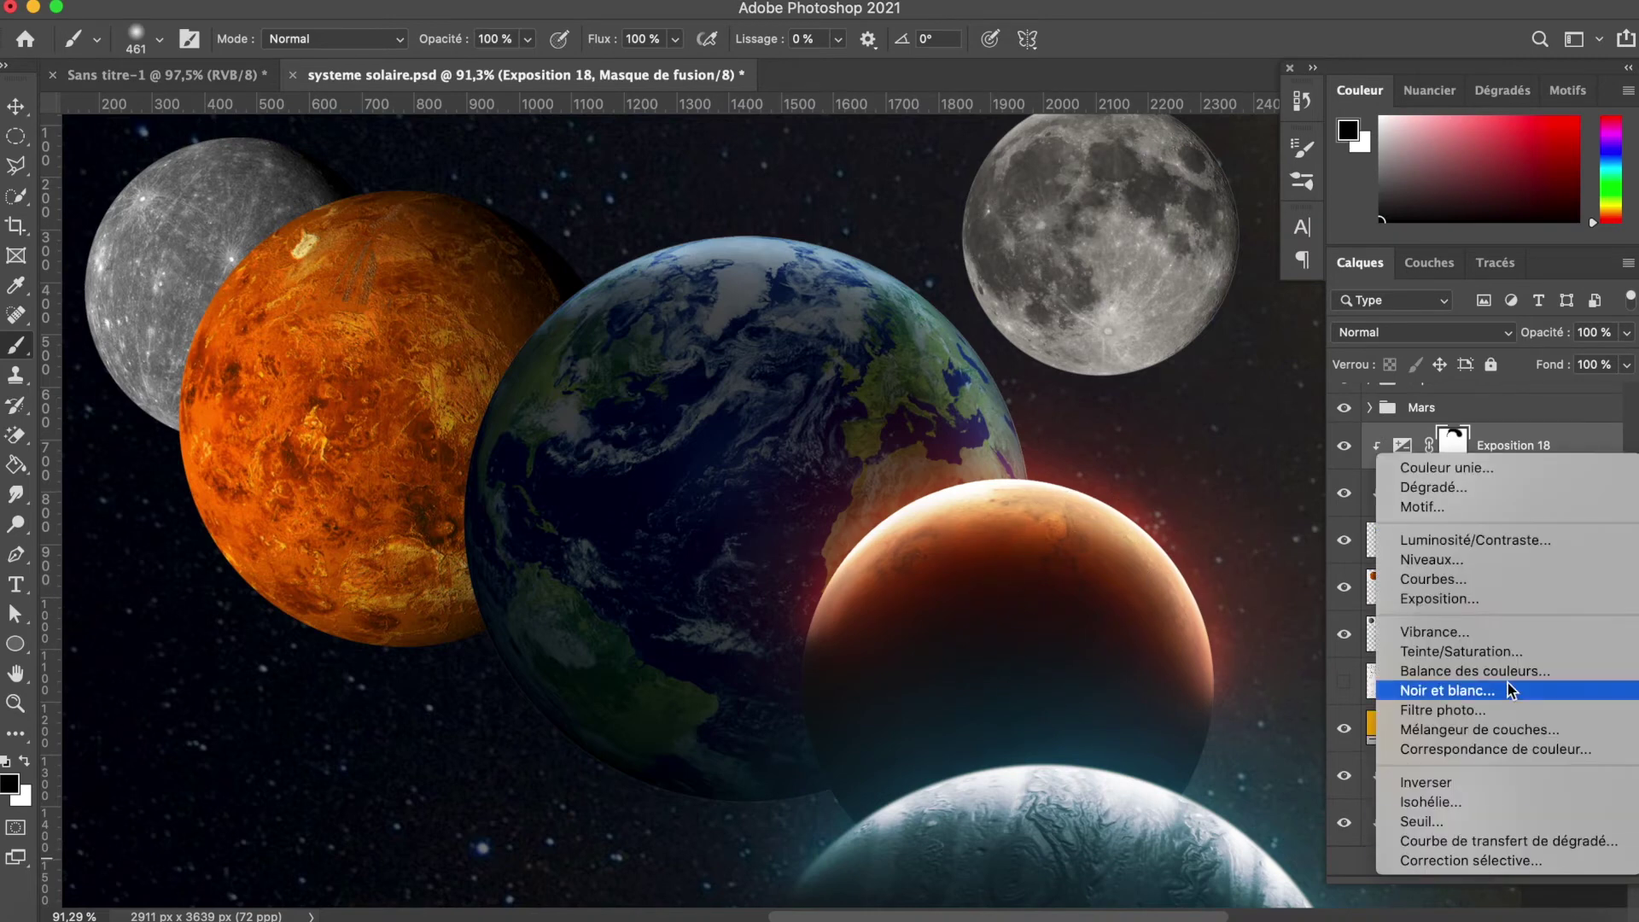
click(1440, 598)
drag(1144, 515, 1126, 516)
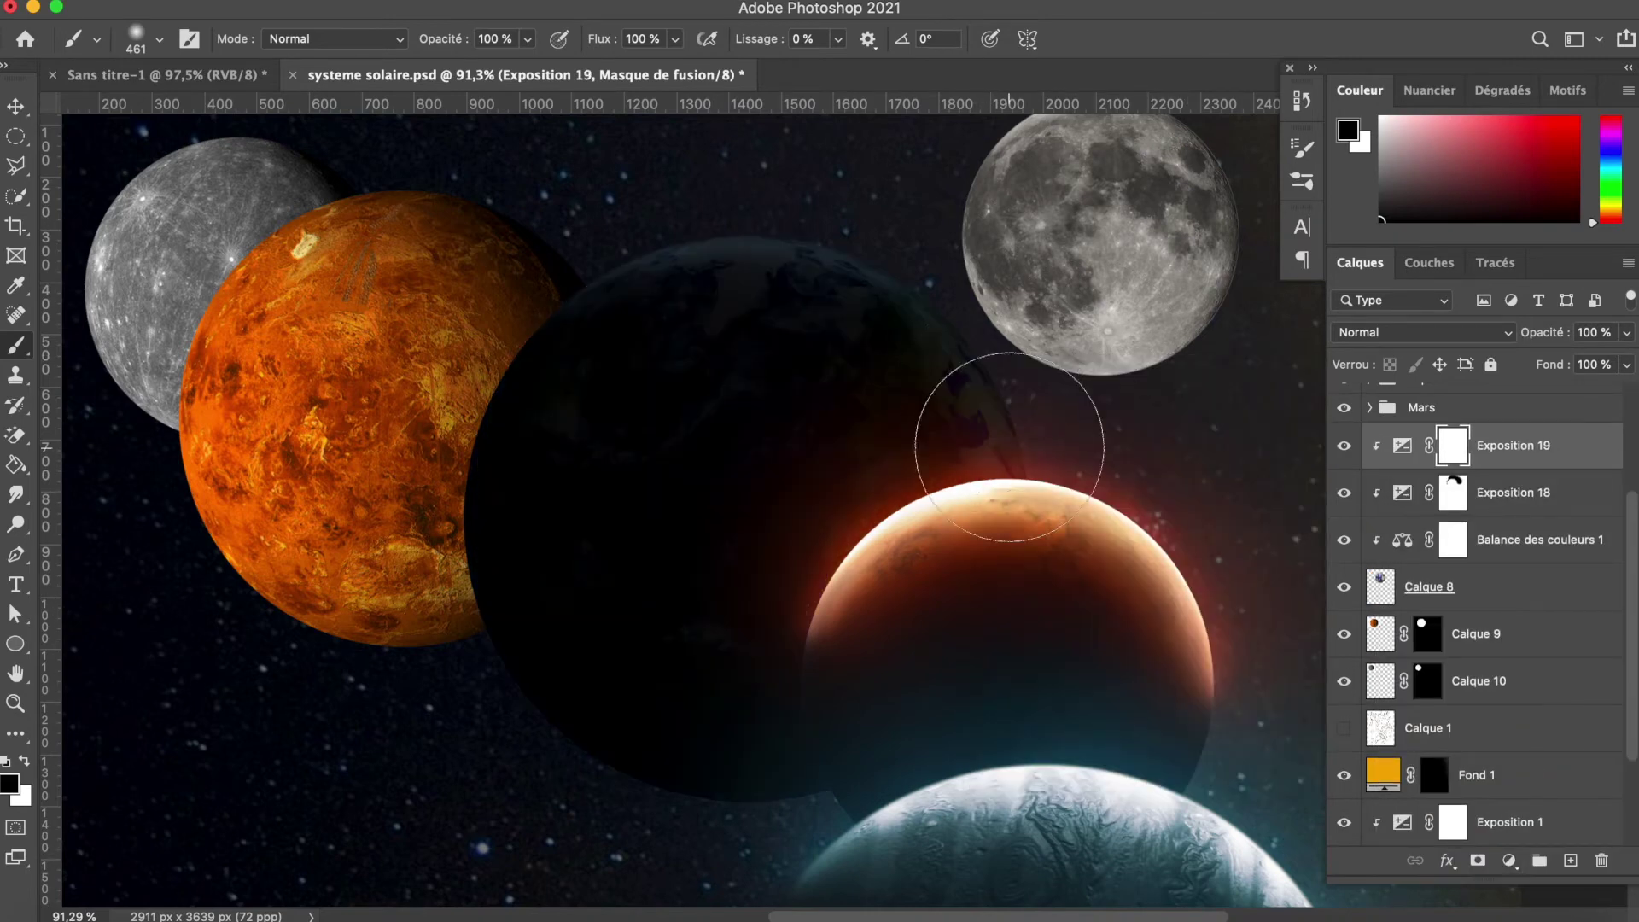
key(ctrl+i)
Step: Paint shadow over Earth's lower-left, relight its top, and add another Exposure layer
scroll(712, 670, down, 3)
mouse_move(646, 638)
mouse_down()
mouse_move(623, 695)
mouse_move(714, 669)
mouse_up()
mouse_move(770, 450)
mouse_down()
mouse_move(695, 512)
mouse_move(677, 603)
mouse_up()
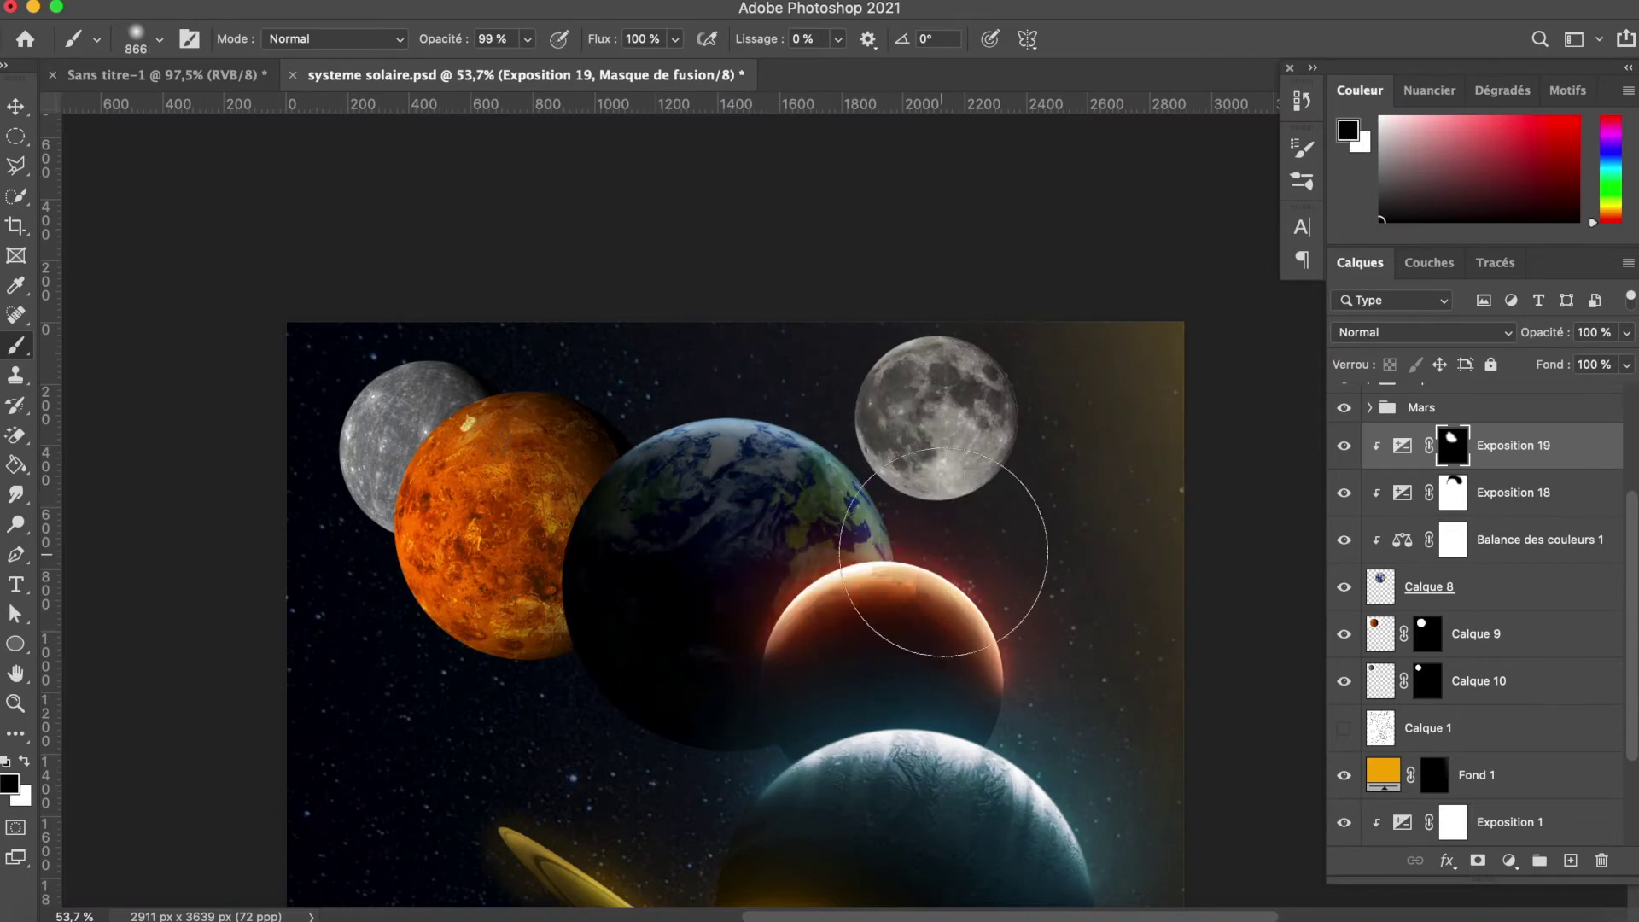
drag(930, 589, 955, 589)
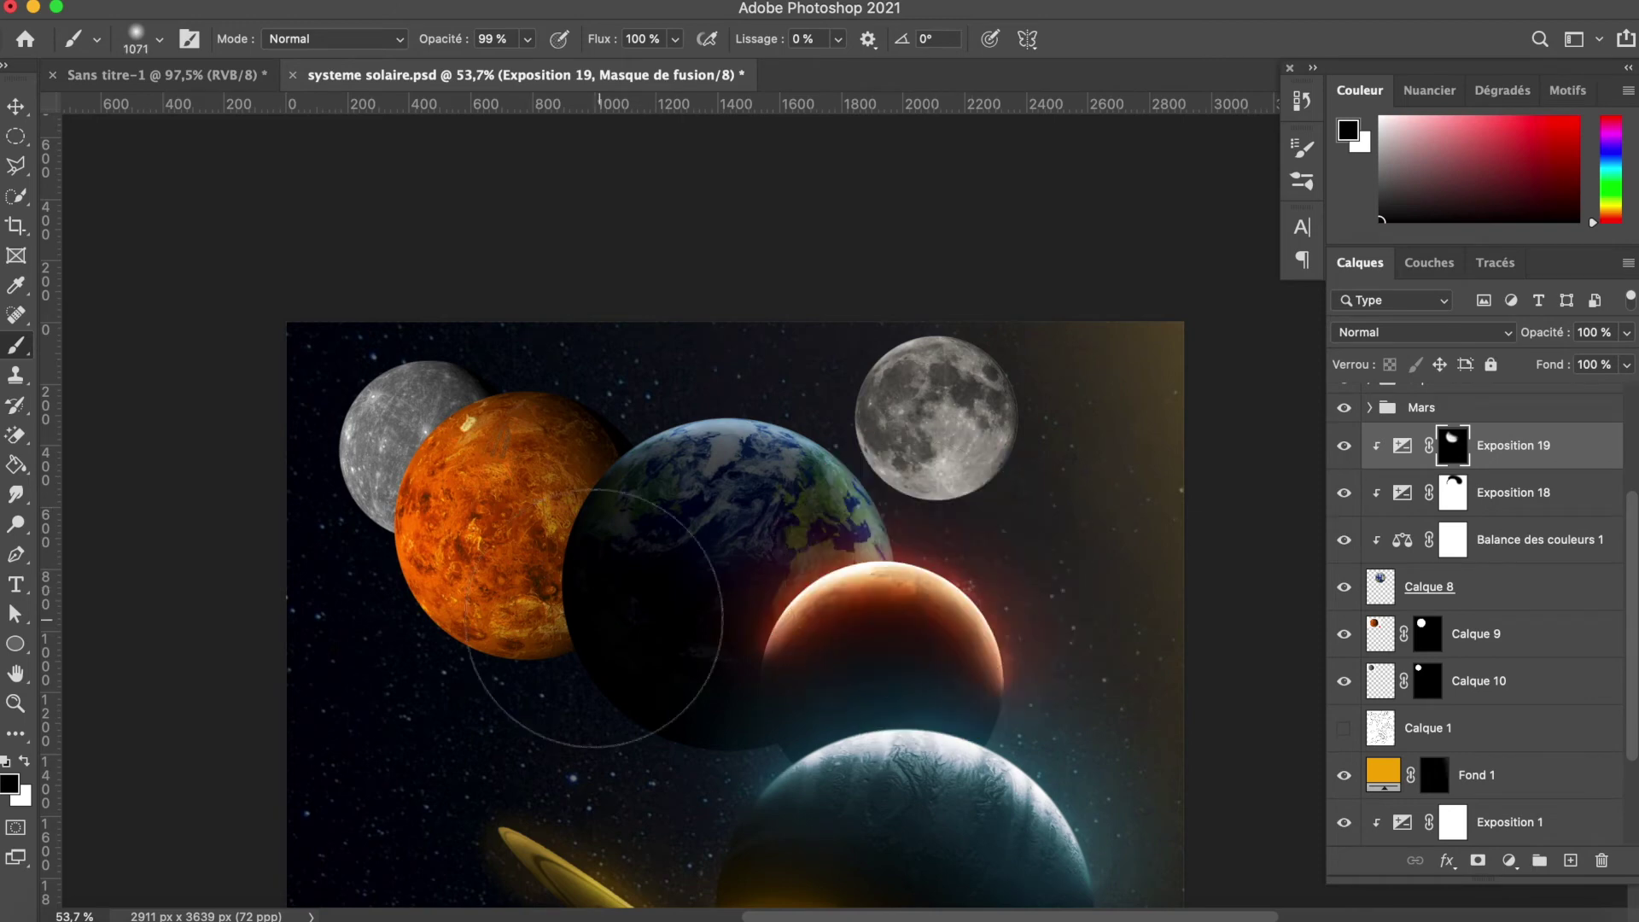
key(0)
drag(561, 567, 788, 623)
key(x)
mouse_move(678, 755)
mouse_down()
mouse_move(807, 623)
mouse_move(778, 642)
mouse_up()
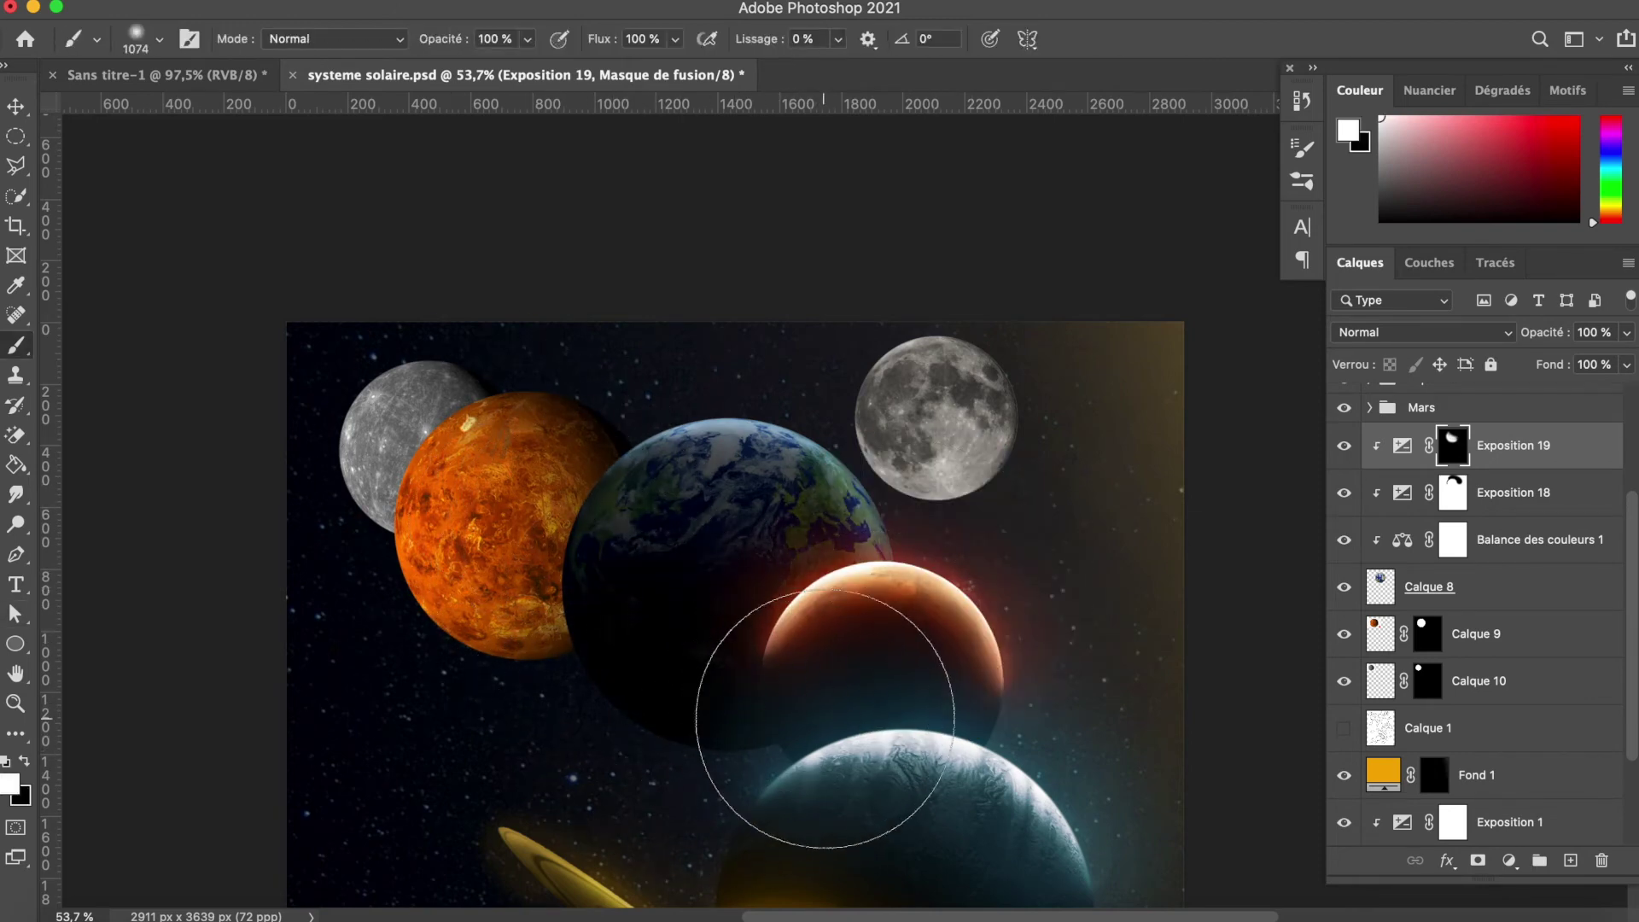
key(x)
drag(732, 445, 549, 348)
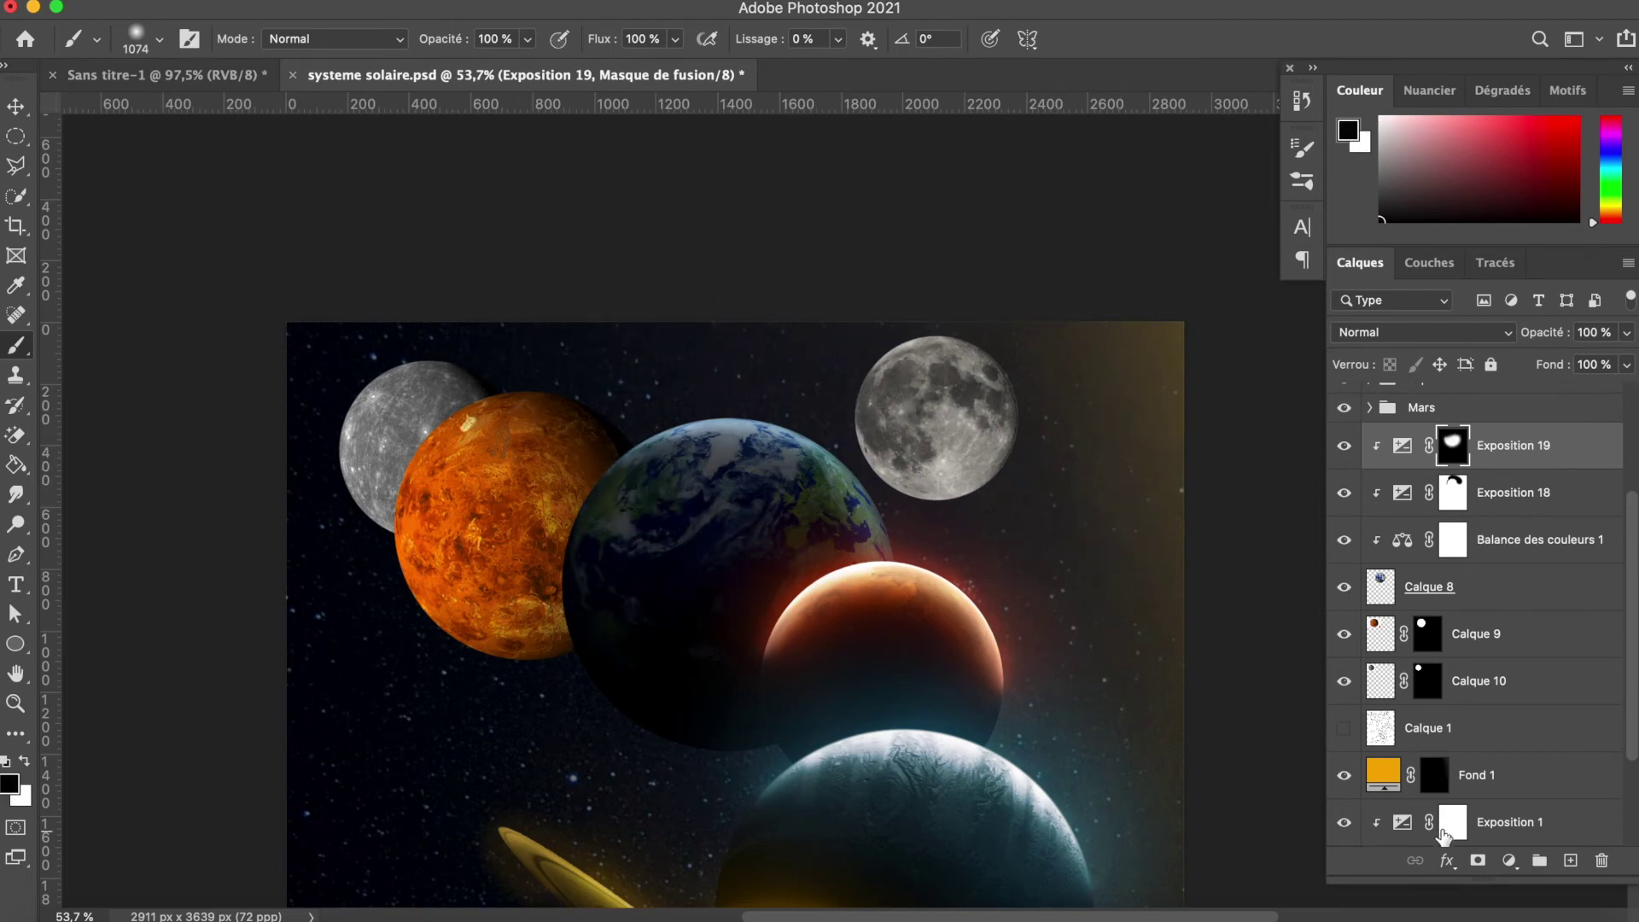
click(1509, 860)
click(1434, 587)
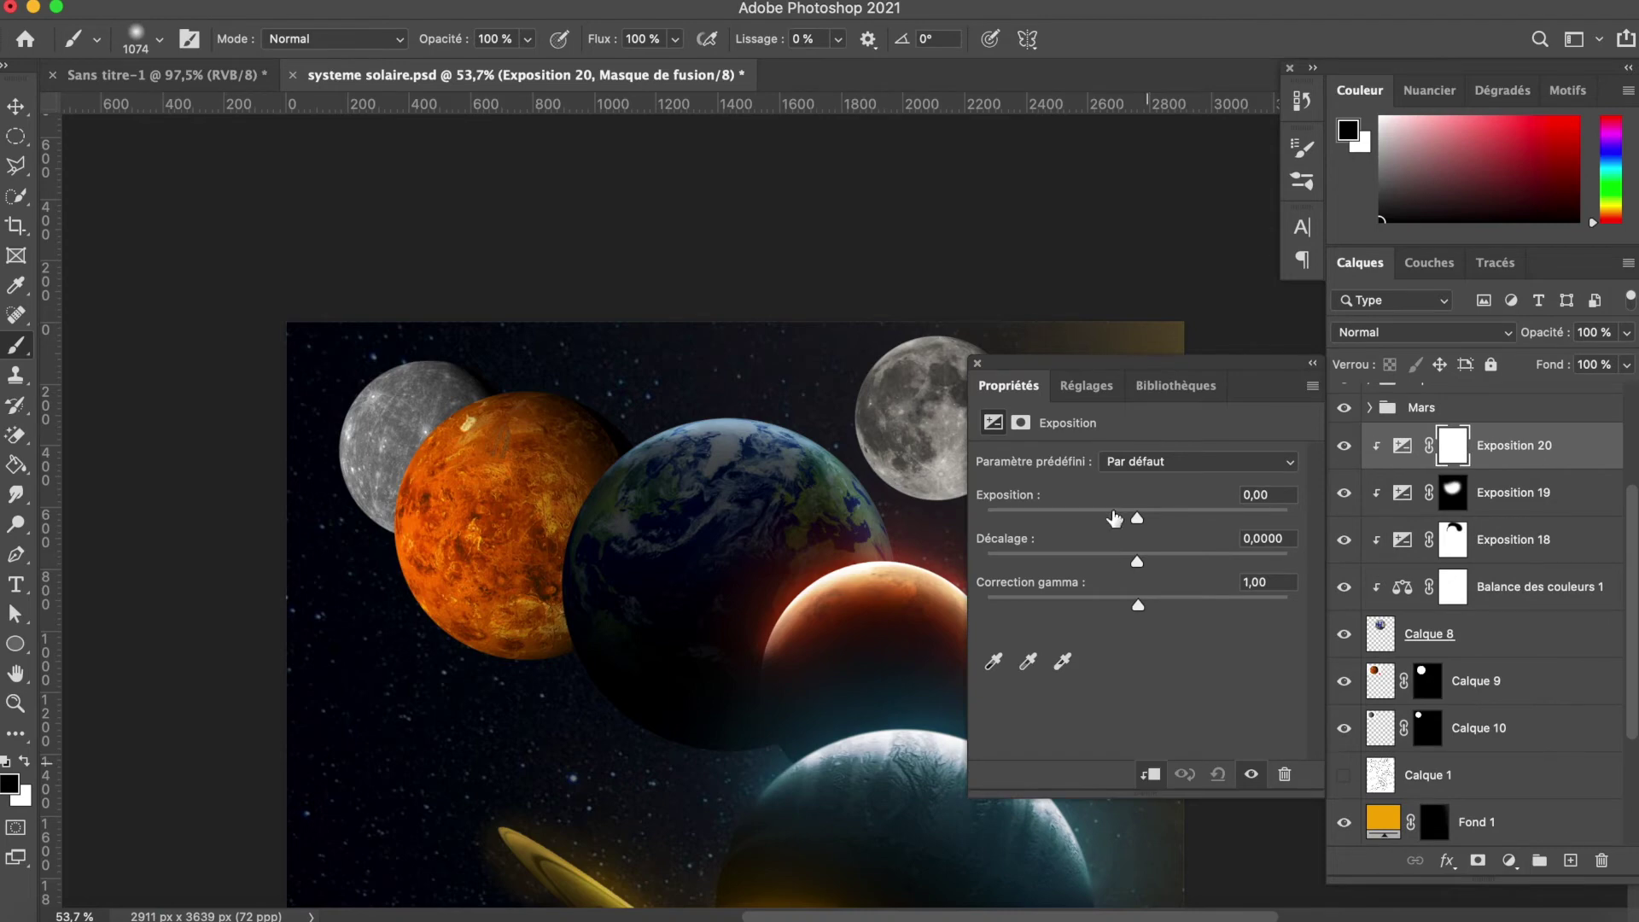
Step: Brighten Exposition 20, invert its mask, and set an 85 px brush
click(978, 362)
key(ctrl+i)
scroll(1251, 487, up, 5)
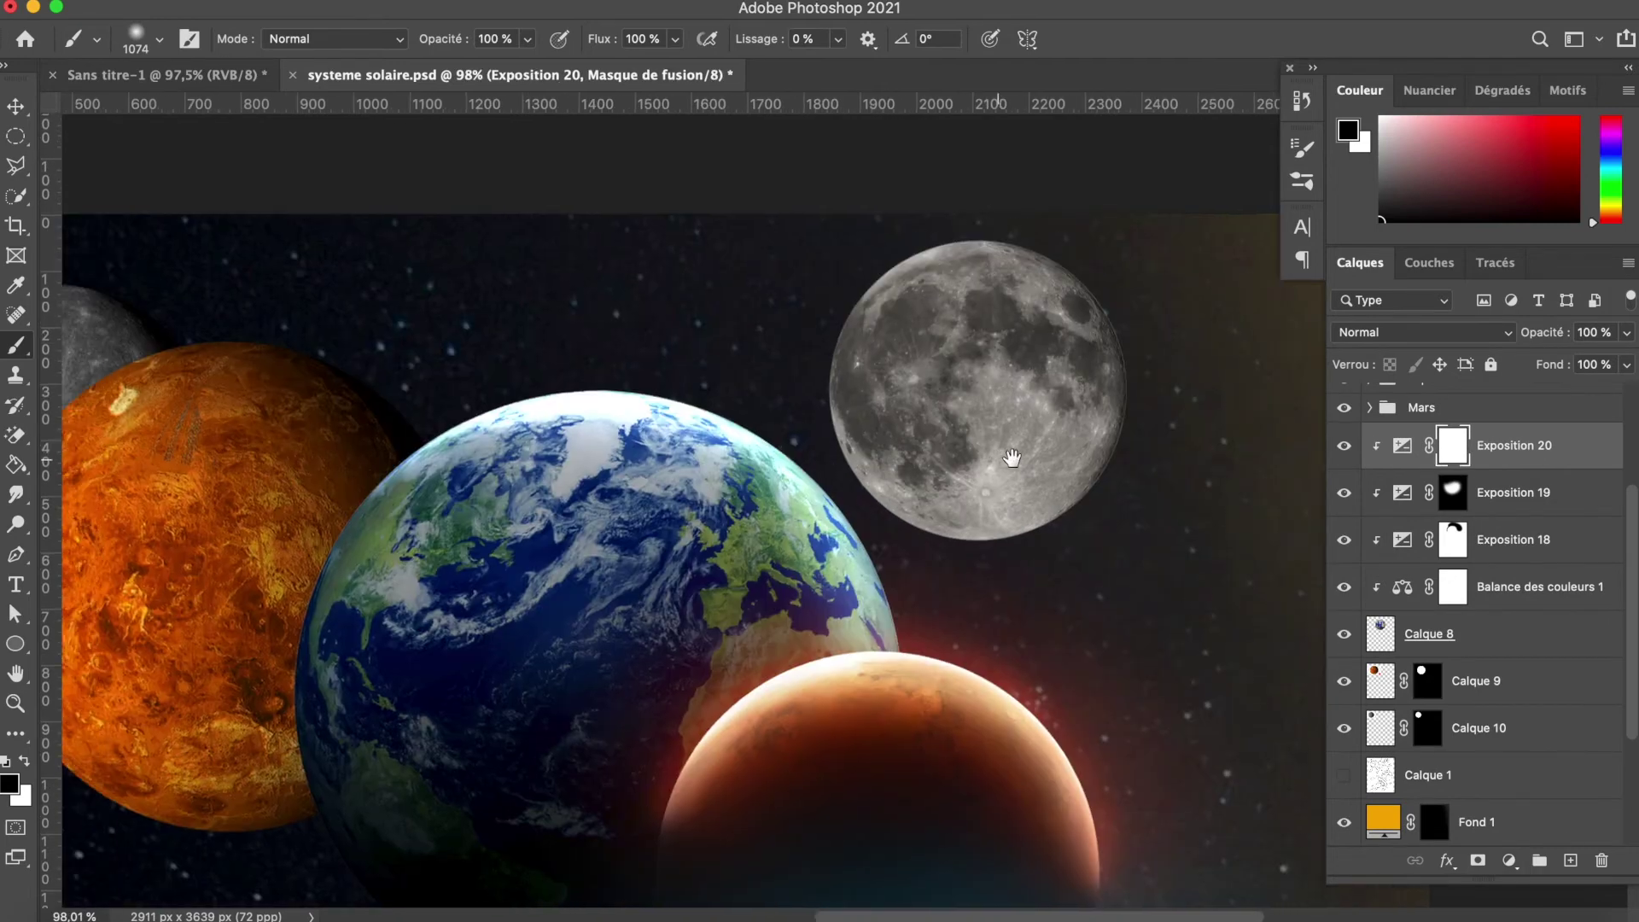
scroll(1250, 486, left, 3)
drag(1072, 549, 1031, 593)
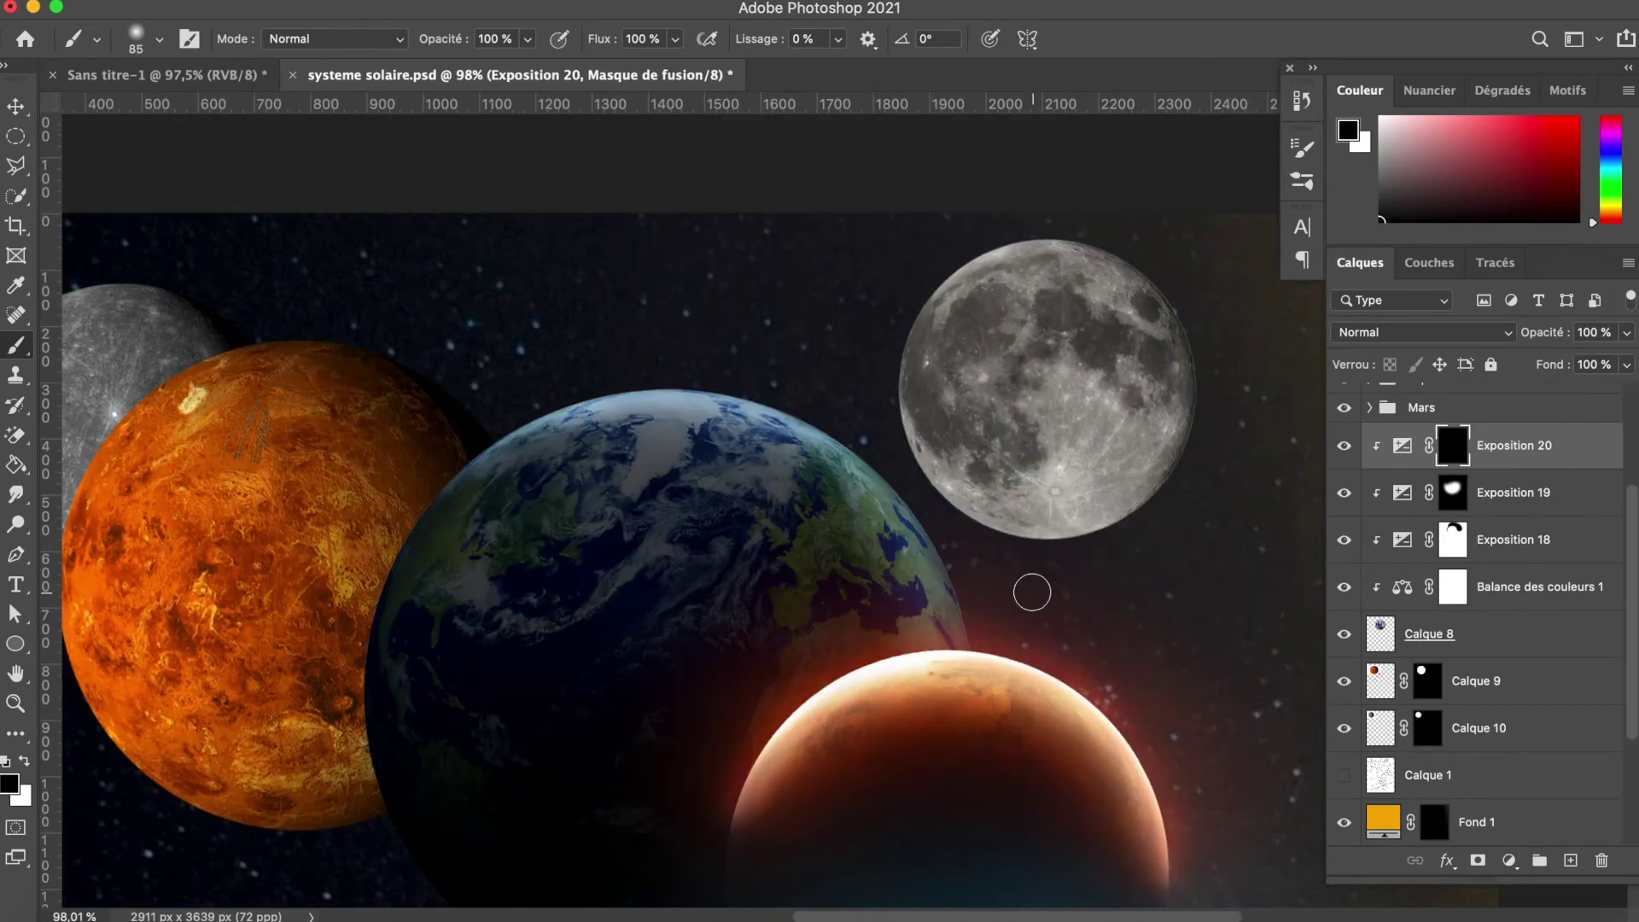
Step: Paint light along Earth's upper-right and upper-left rim, then tone down its face
drag(940, 520, 789, 400)
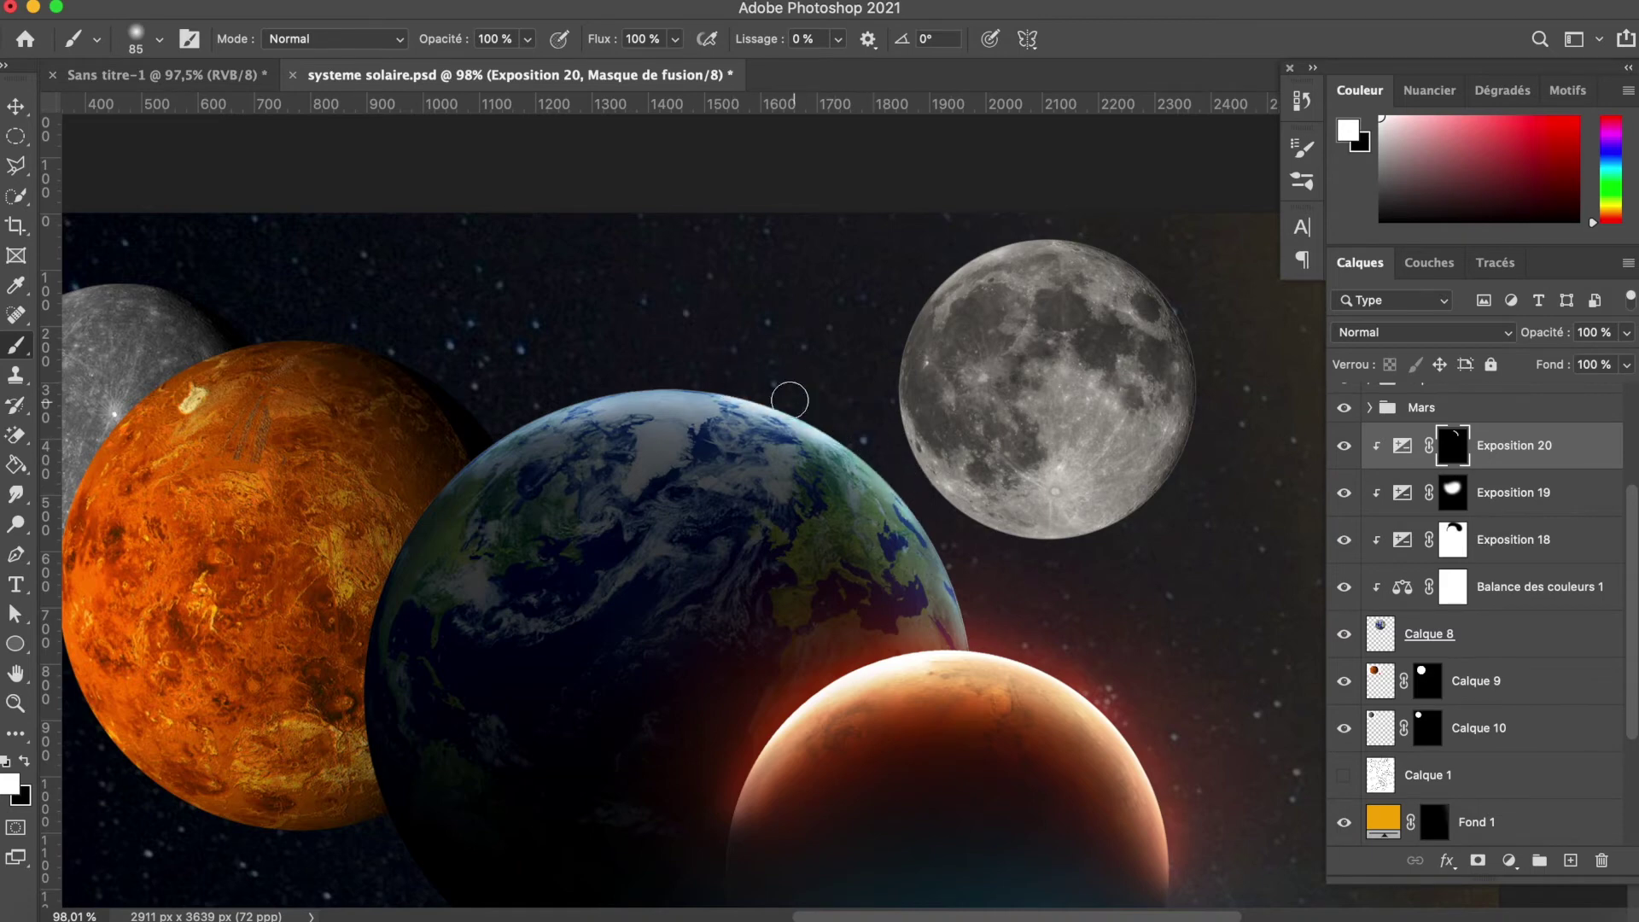
drag(544, 407, 470, 460)
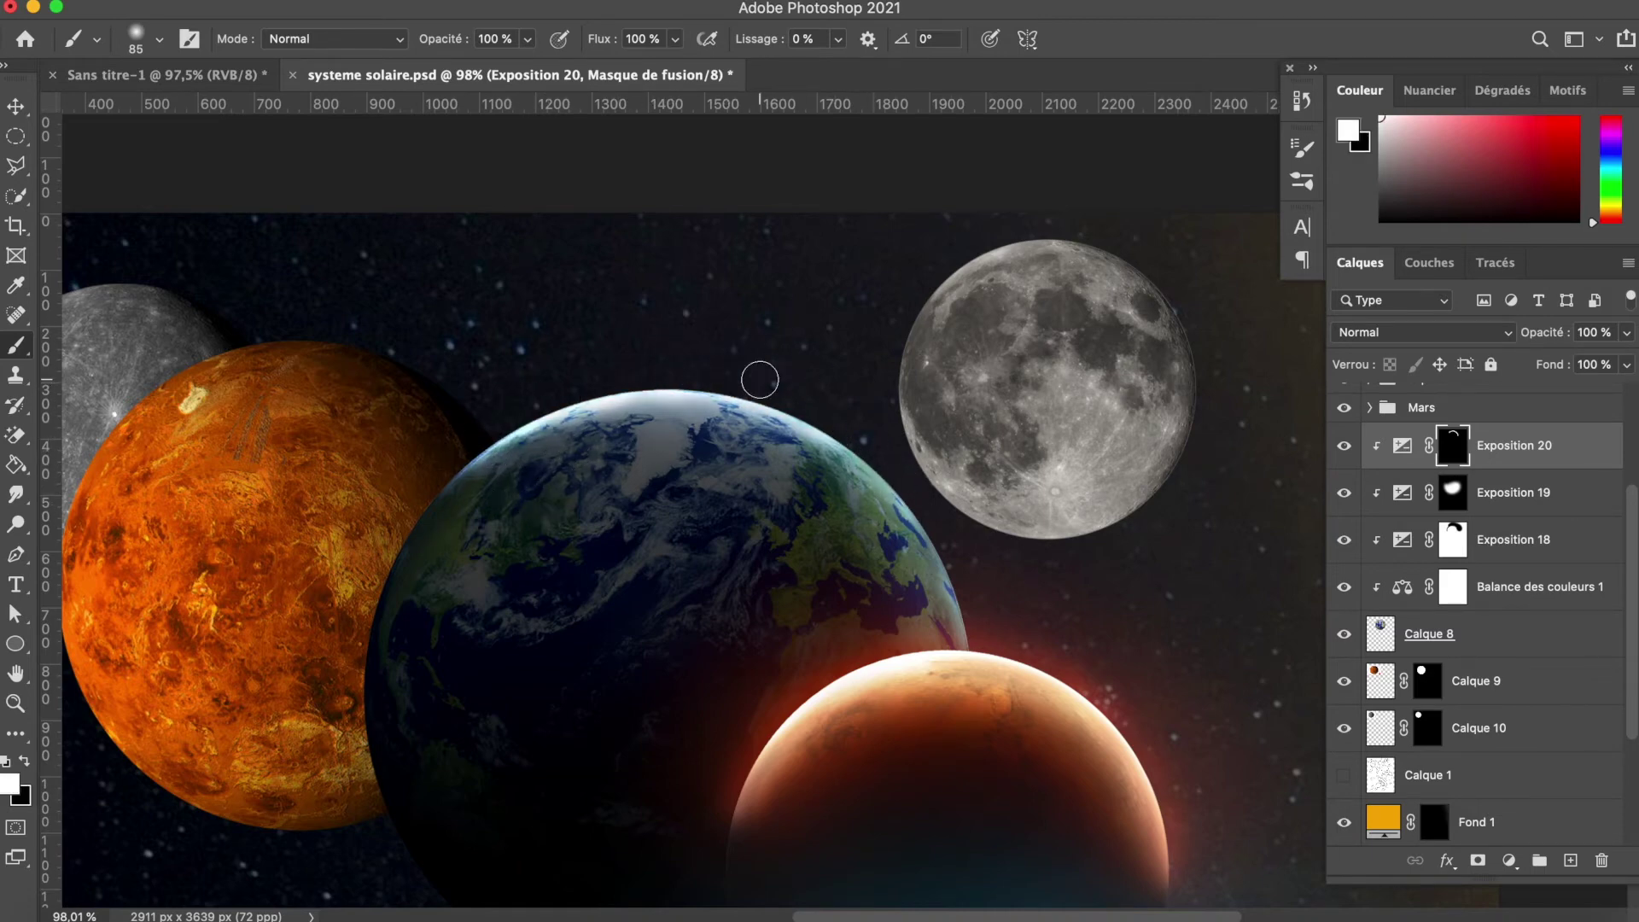
key(x)
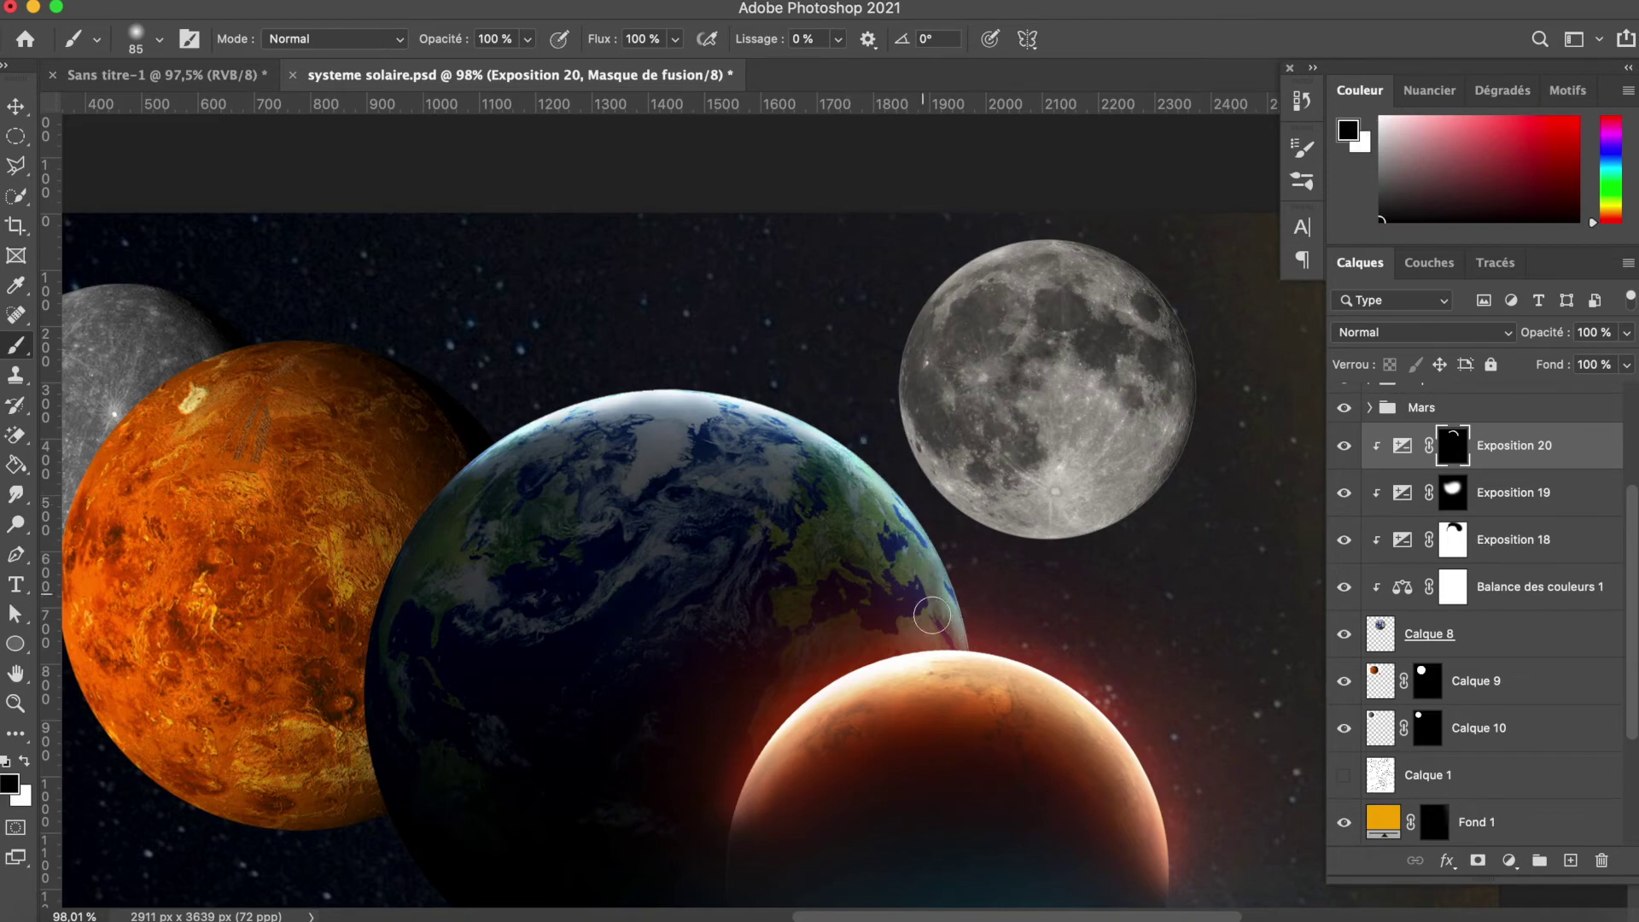
drag(1031, 531, 1144, 531)
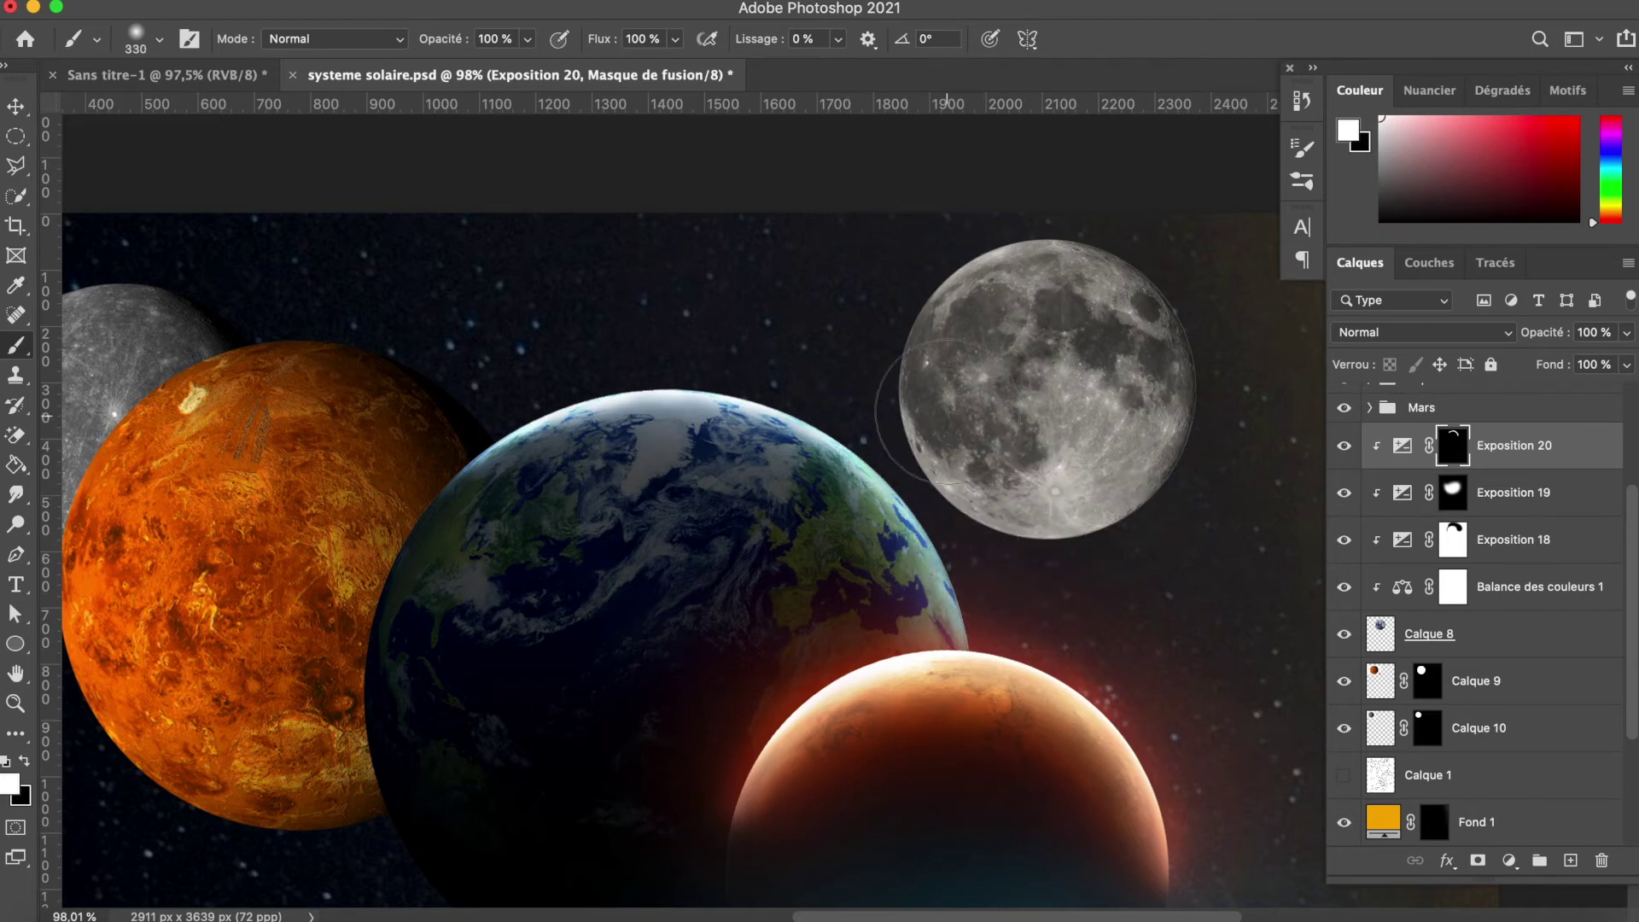
key(x)
drag(569, 638, 759, 523)
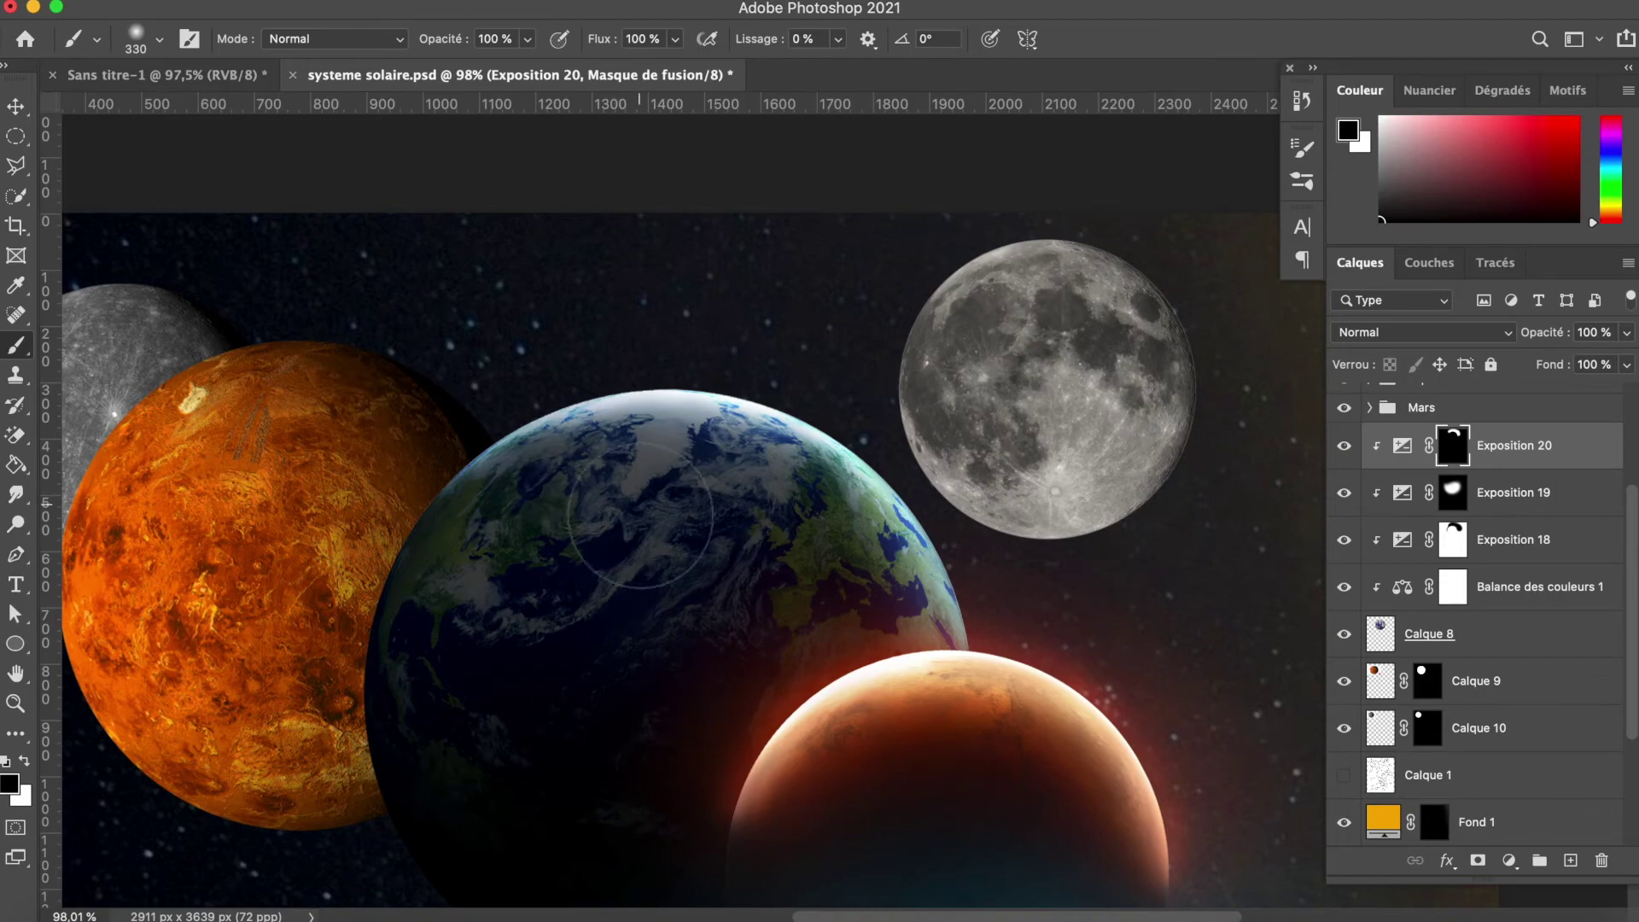
scroll(766, 526, down, 5)
scroll(1007, 549, up, 5)
Step: Add a bright blue Solid Color fill layer blended as Densité linéaire (Ajout), targeting its mask
click(1509, 860)
click(1409, 469)
drag(1307, 576, 1278, 418)
click(1457, 413)
click(1421, 332)
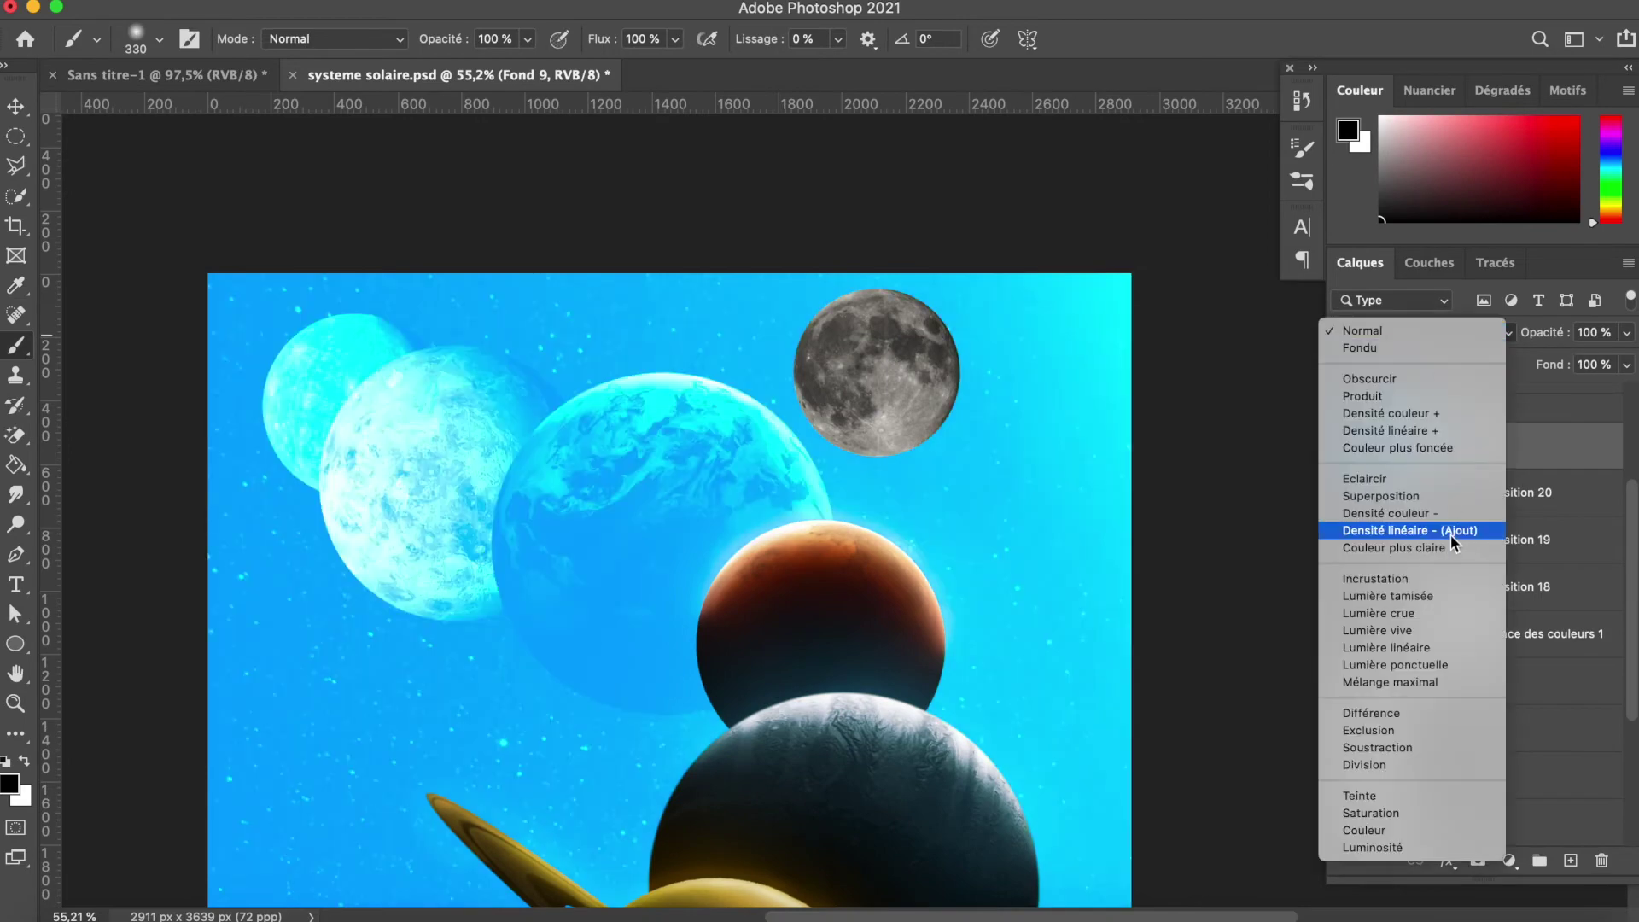
click(1452, 534)
click(1434, 445)
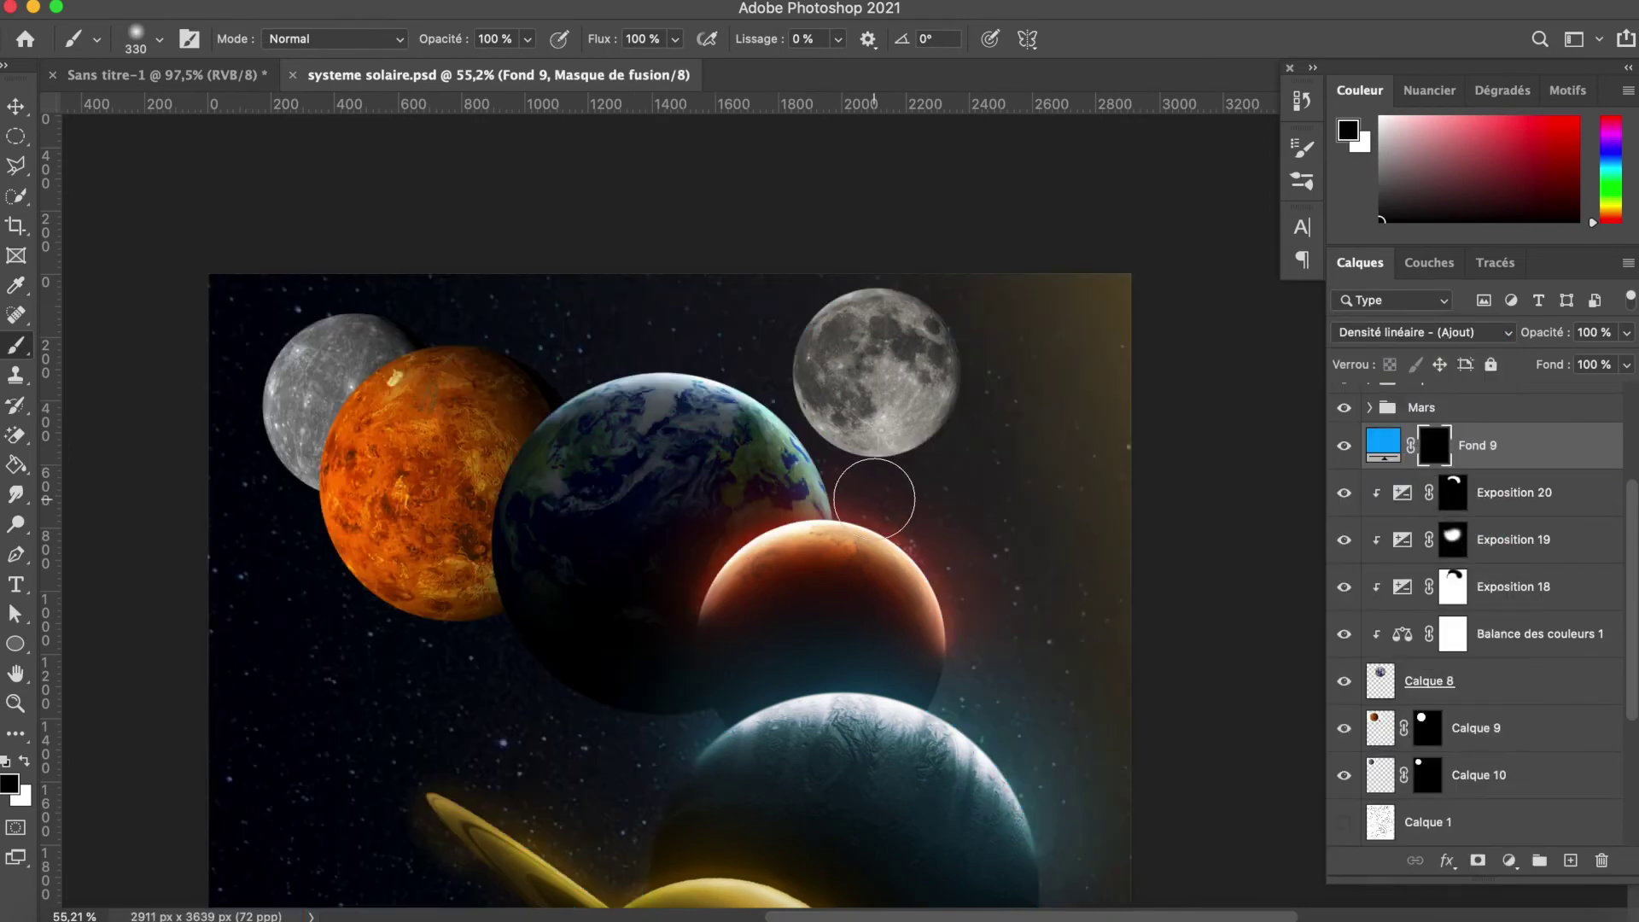
Step: Paint white at 9% opacity around Earth's rim, resizing the brush between 53 and 286 px
scroll(874, 499, down, 3)
scroll(875, 499, up, 5)
scroll(875, 499, up, 2)
scroll(939, 427, up, 6)
mouse_move(966, 420)
mouse_down()
mouse_move(977, 202)
mouse_move(970, 226)
mouse_up()
key(x)
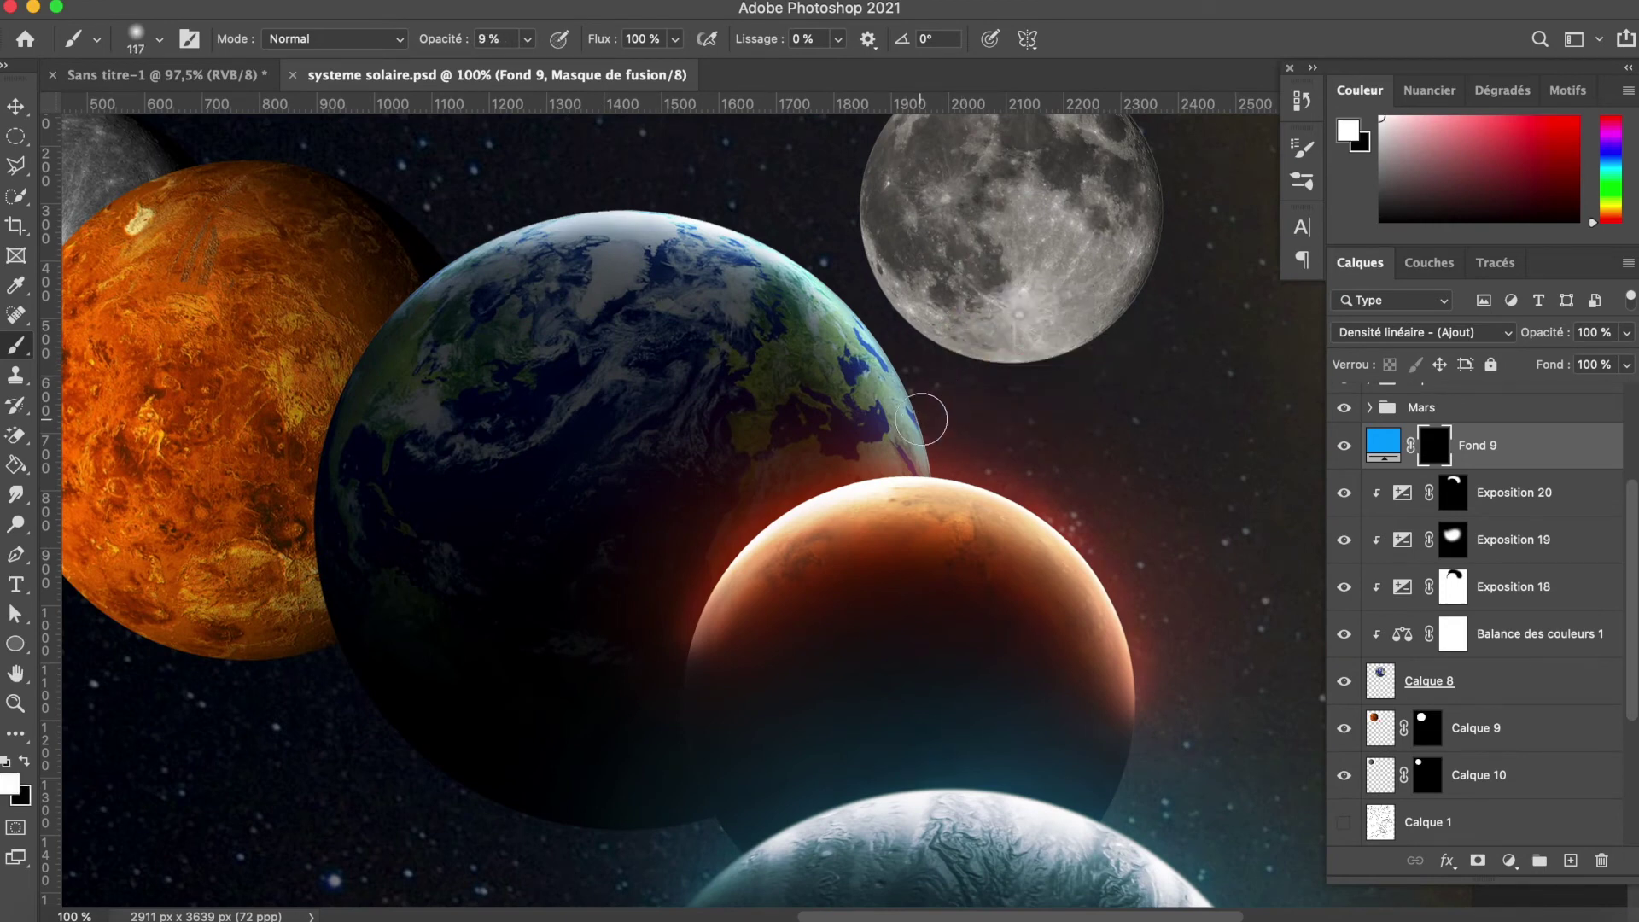
drag(841, 303, 865, 345)
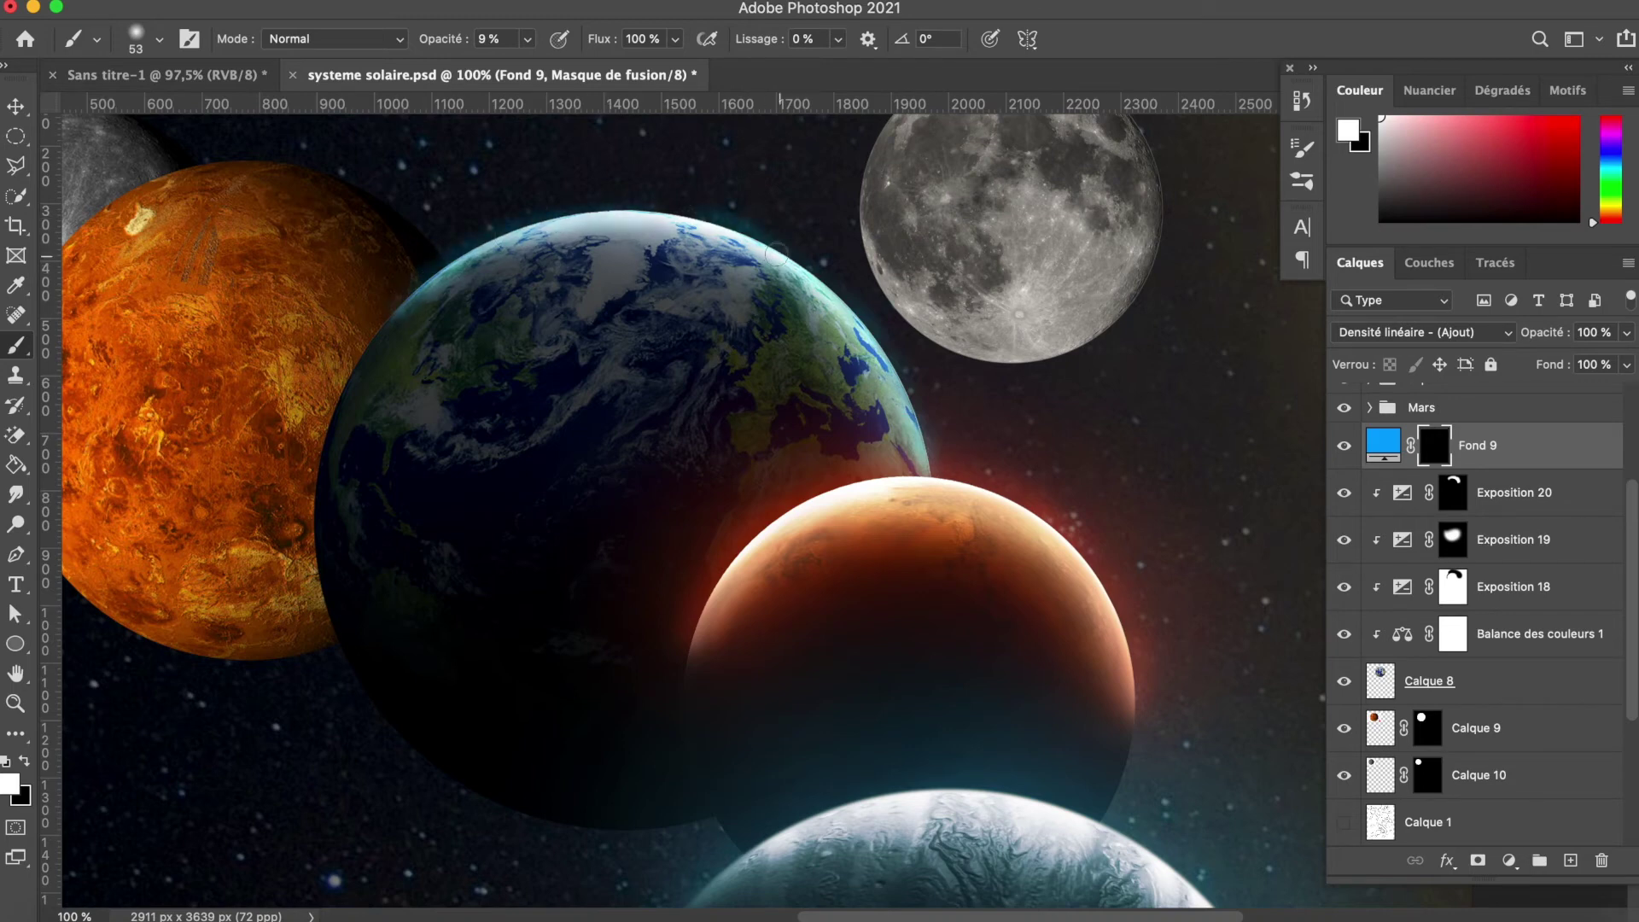
drag(871, 451, 930, 465)
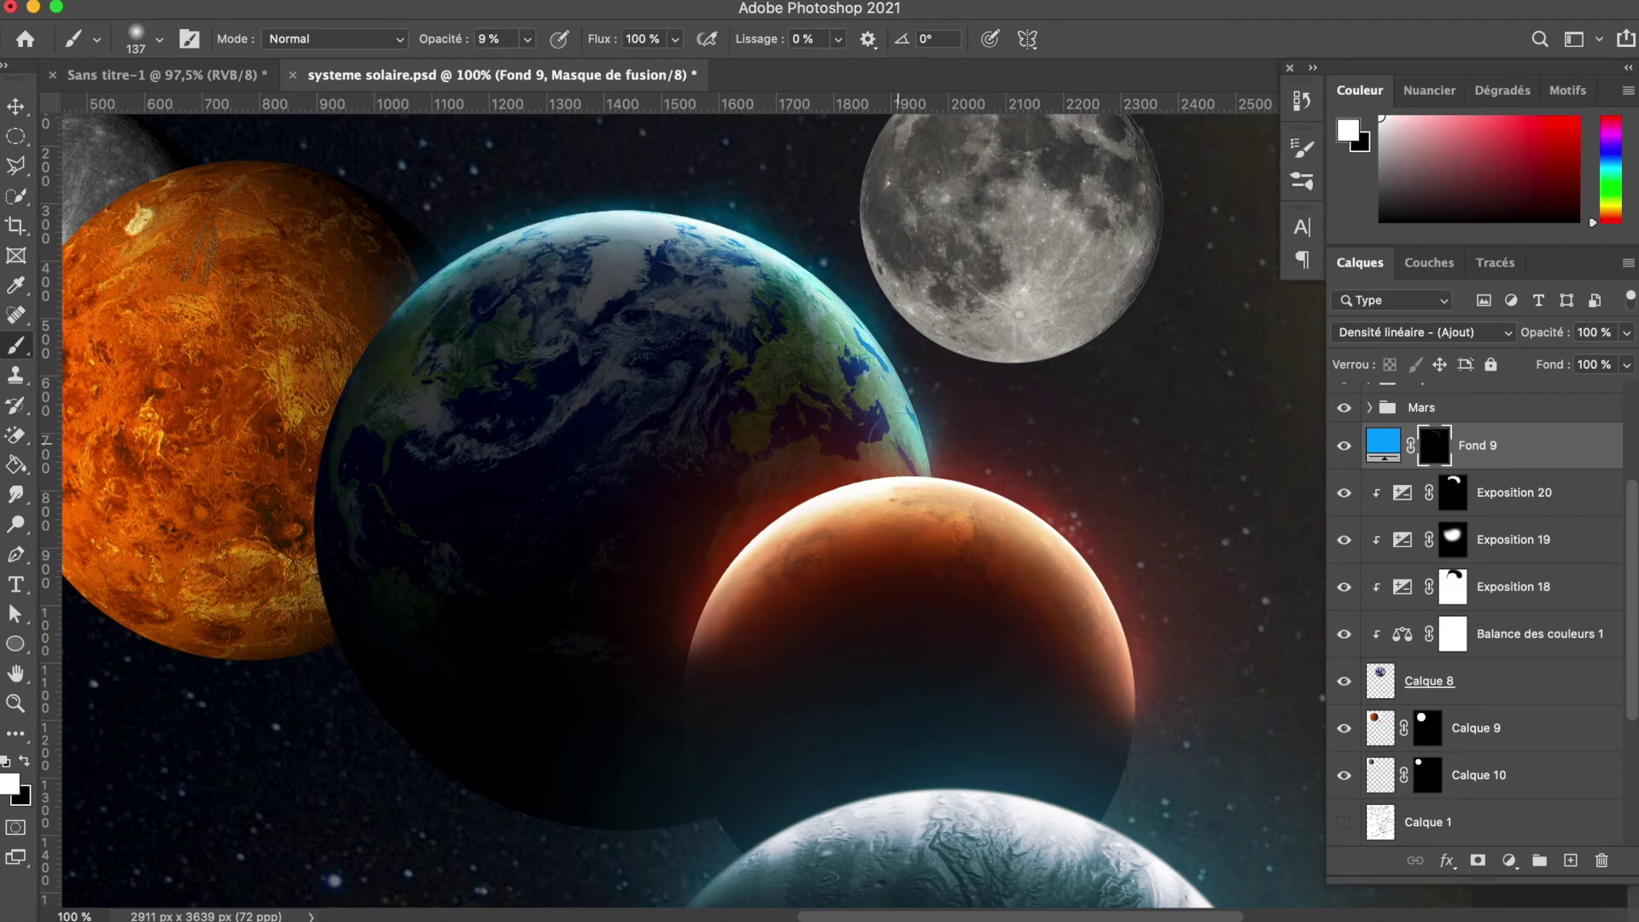
drag(942, 498, 1008, 500)
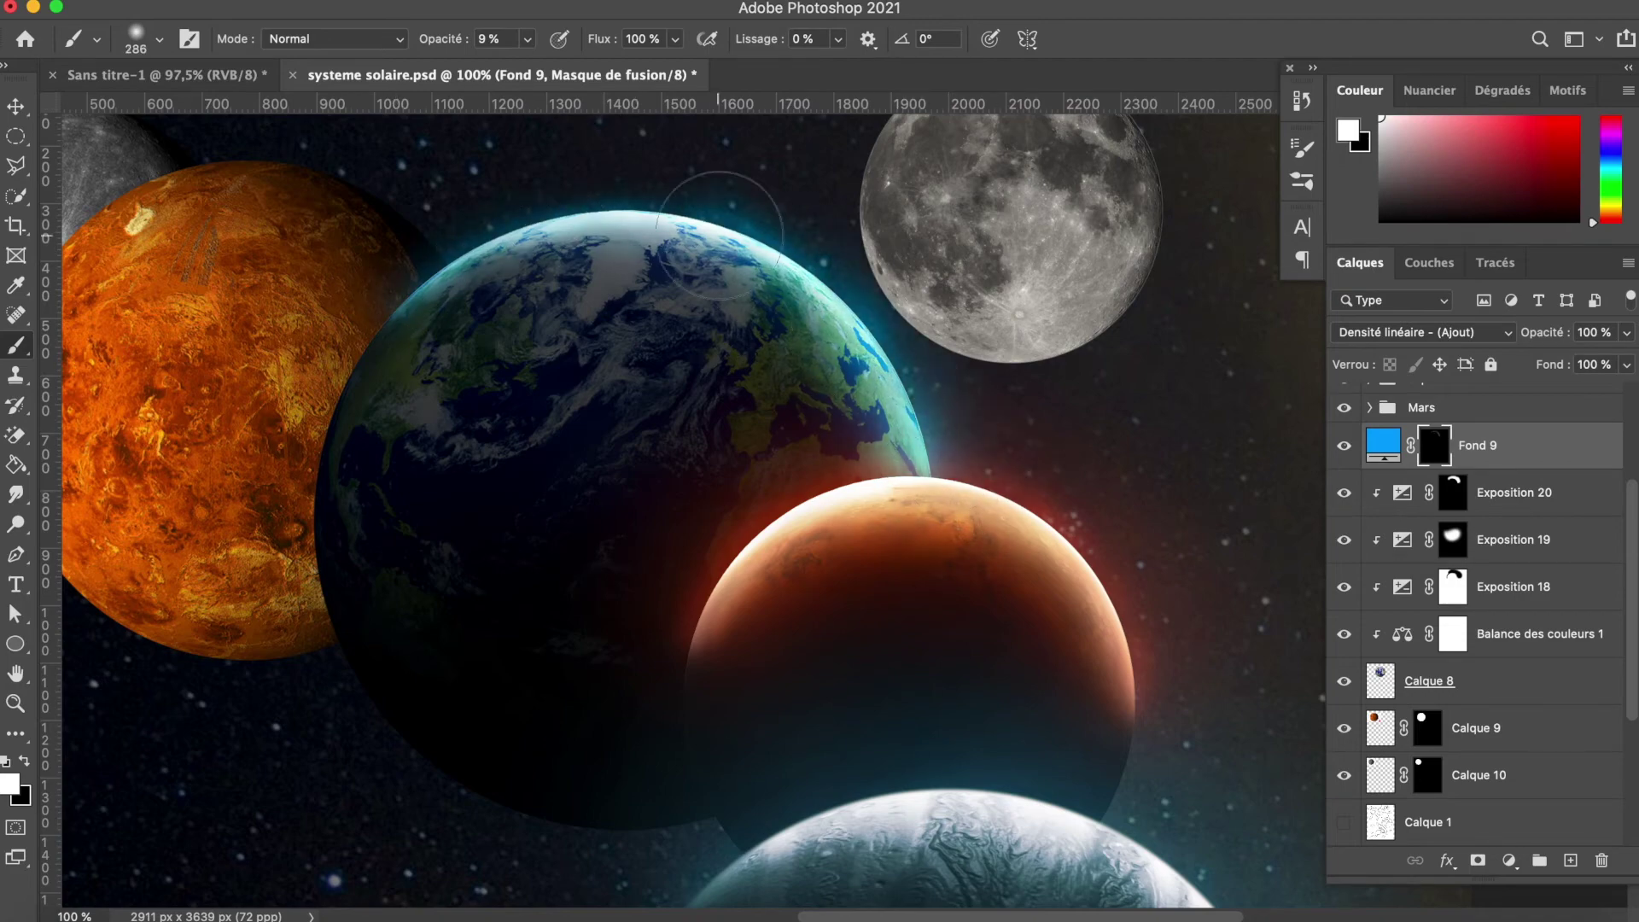
Step: Widen the cyan halo with a brush up to 848 px and save the document
scroll(427, 299, down, 3)
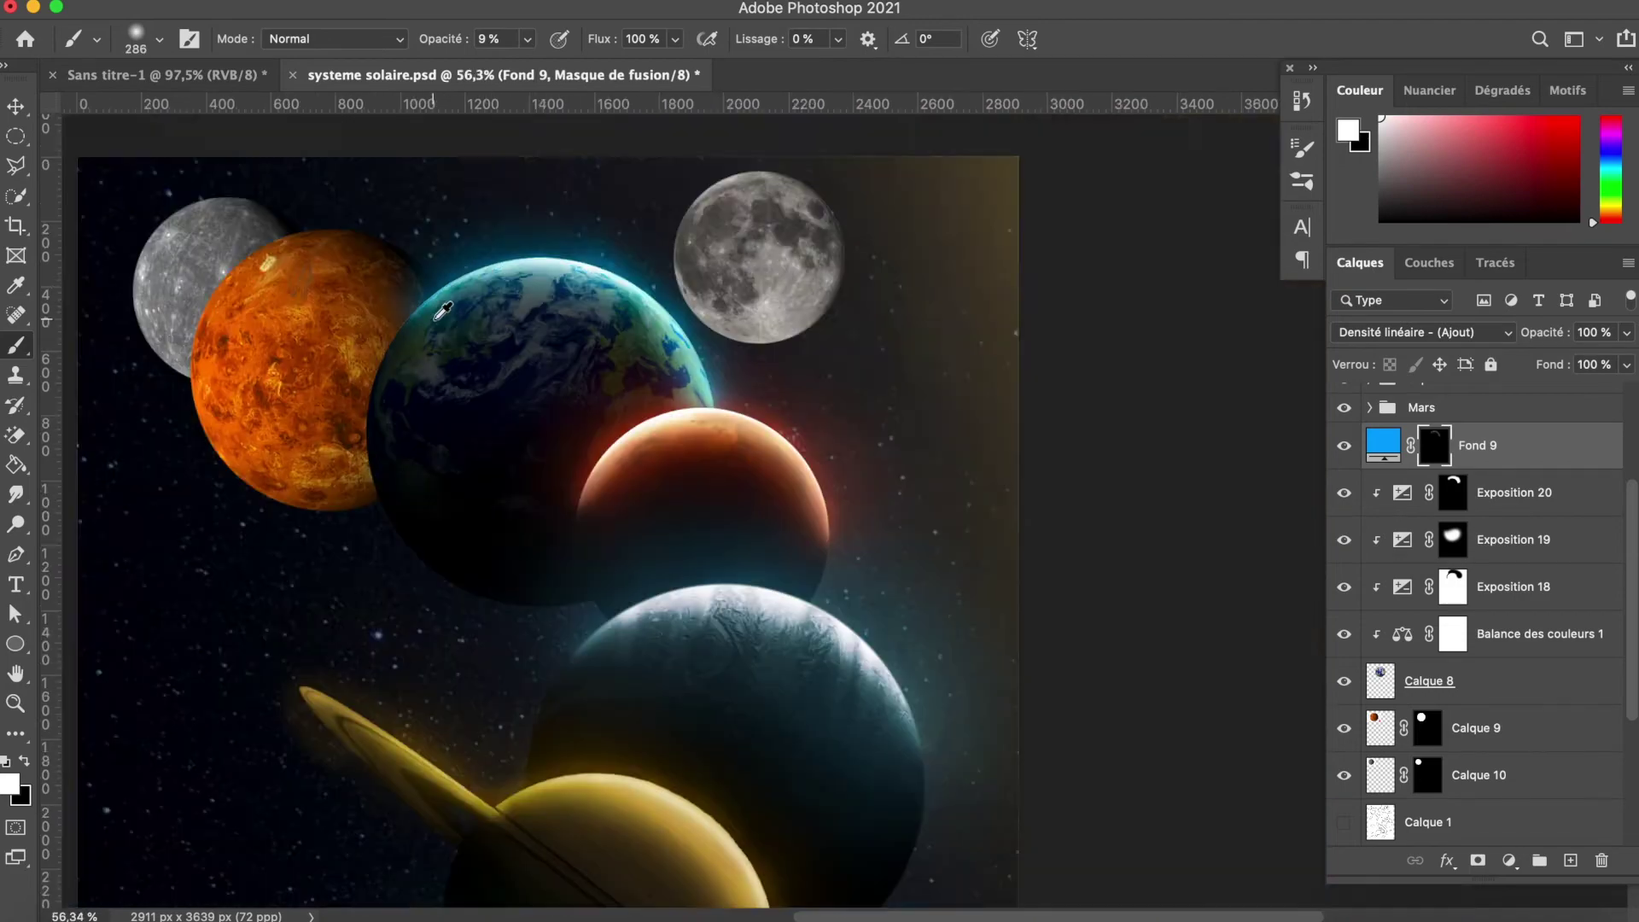
drag(289, 556, 290, 562)
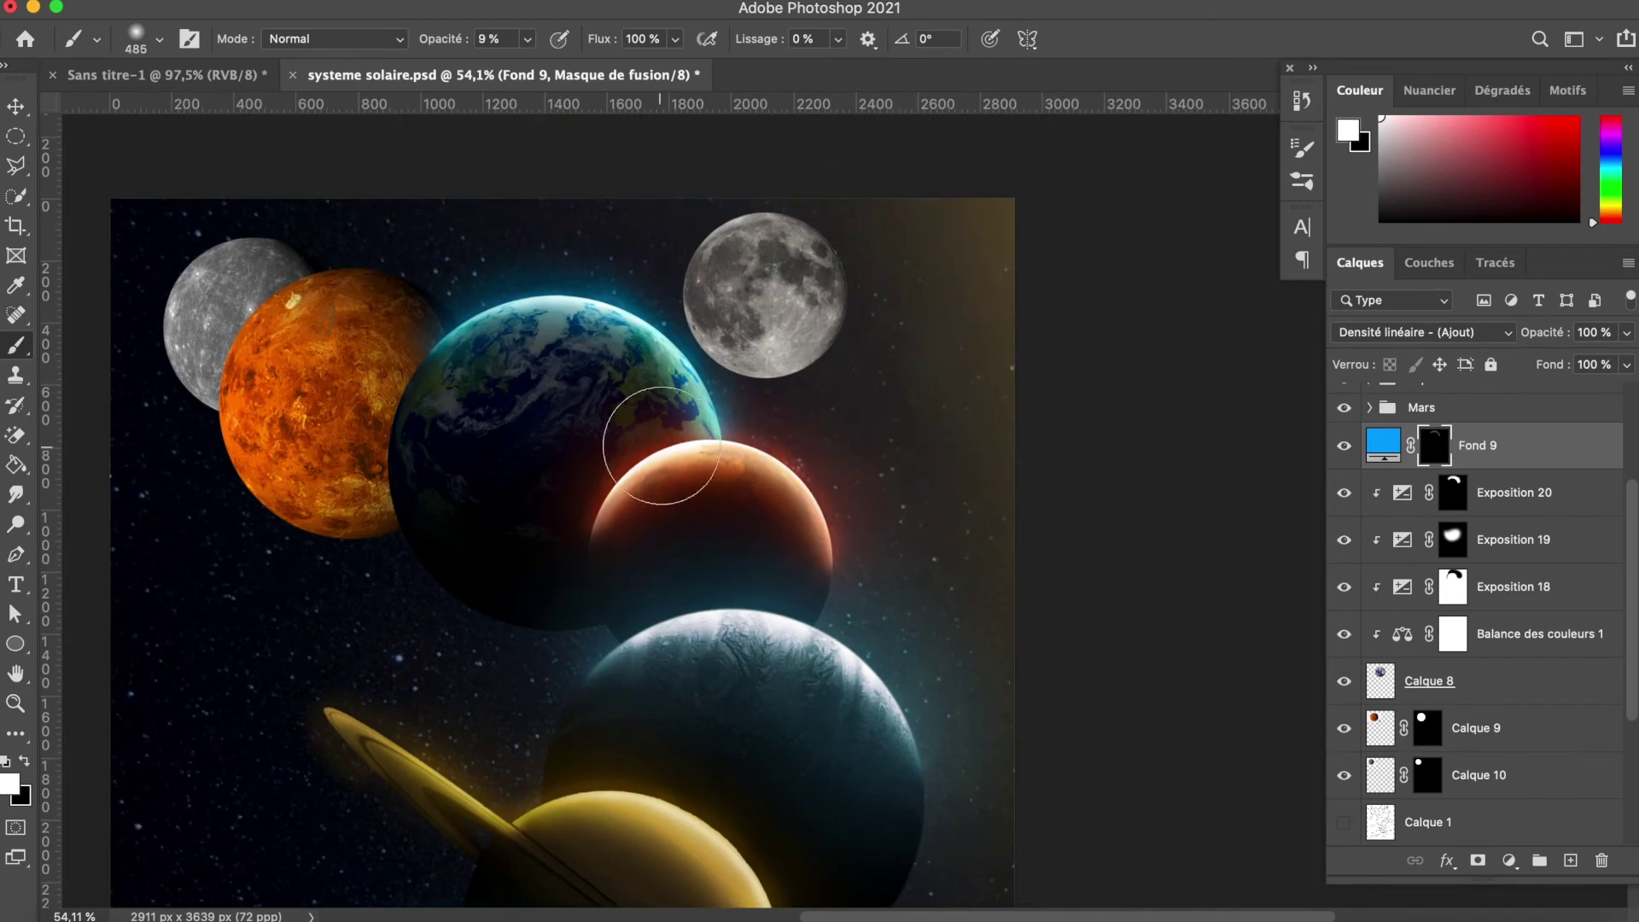
drag(448, 397, 533, 398)
drag(871, 490, 959, 515)
scroll(573, 382, down, 2)
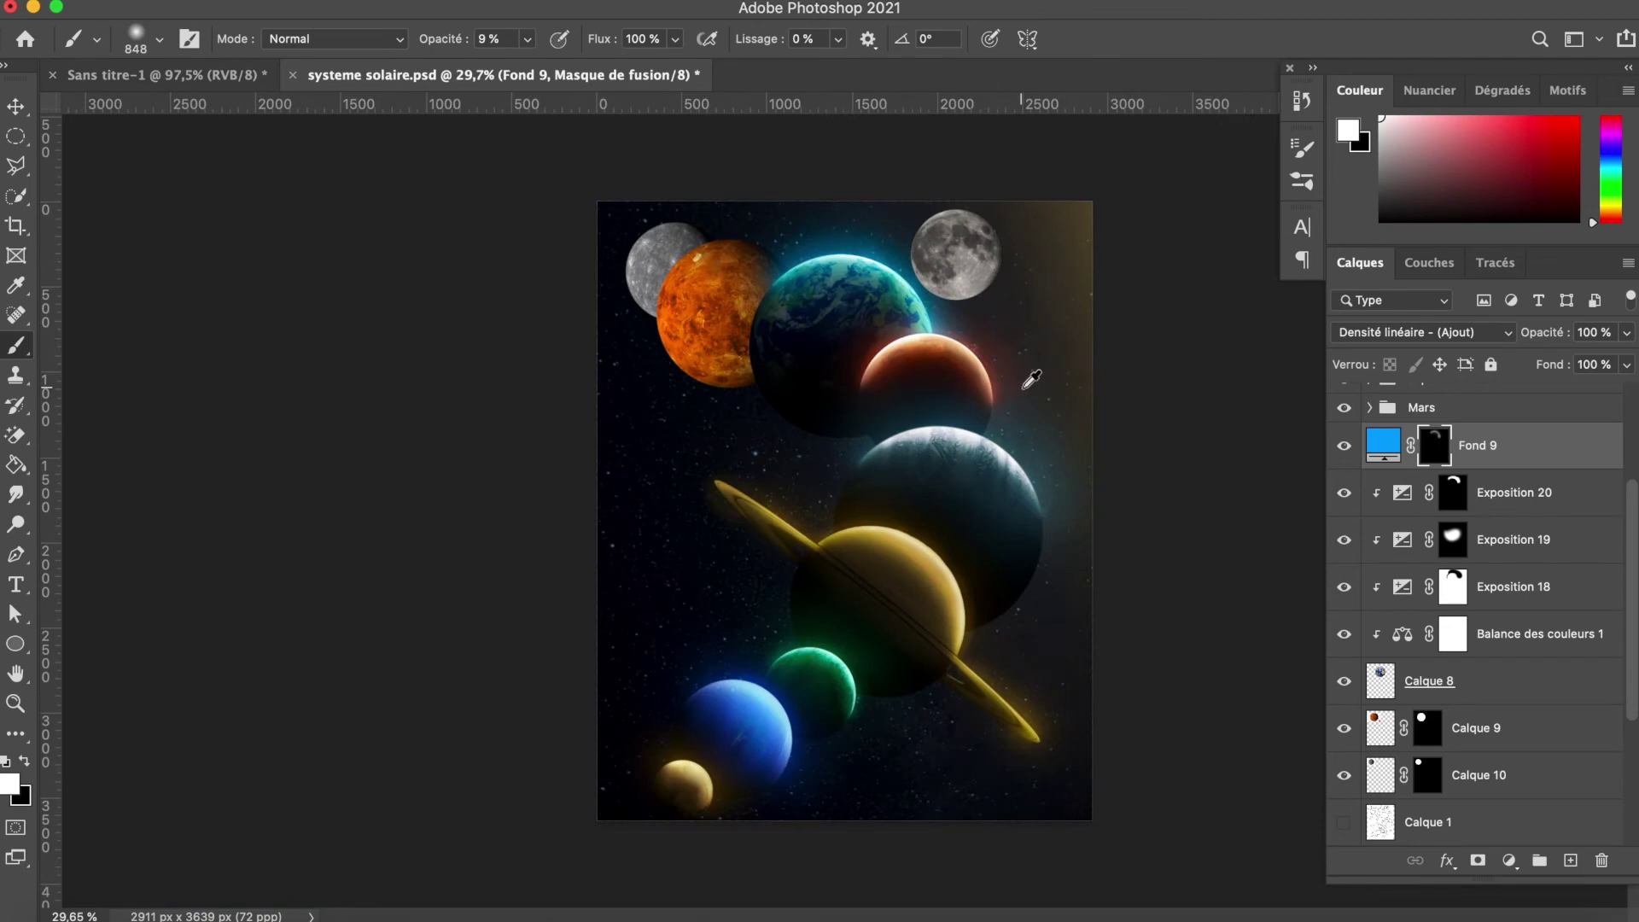
scroll(1014, 391, up, 2)
scroll(1014, 391, up, 2)
scroll(970, 421, up, 2)
key(ctrl+s)
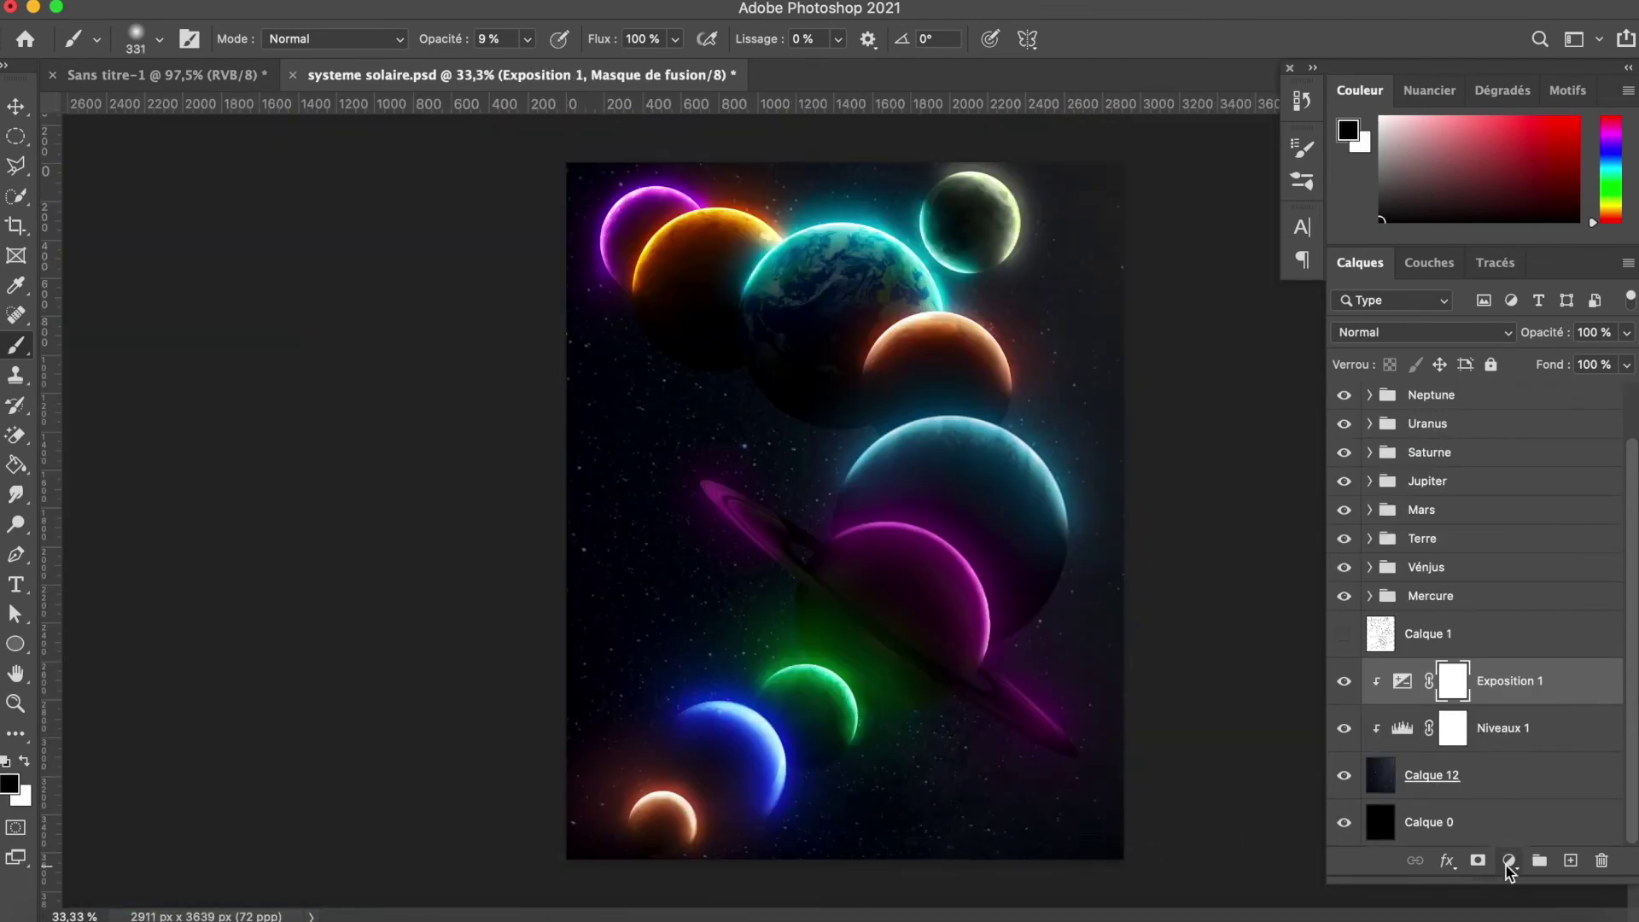
click(1509, 869)
click(1435, 465)
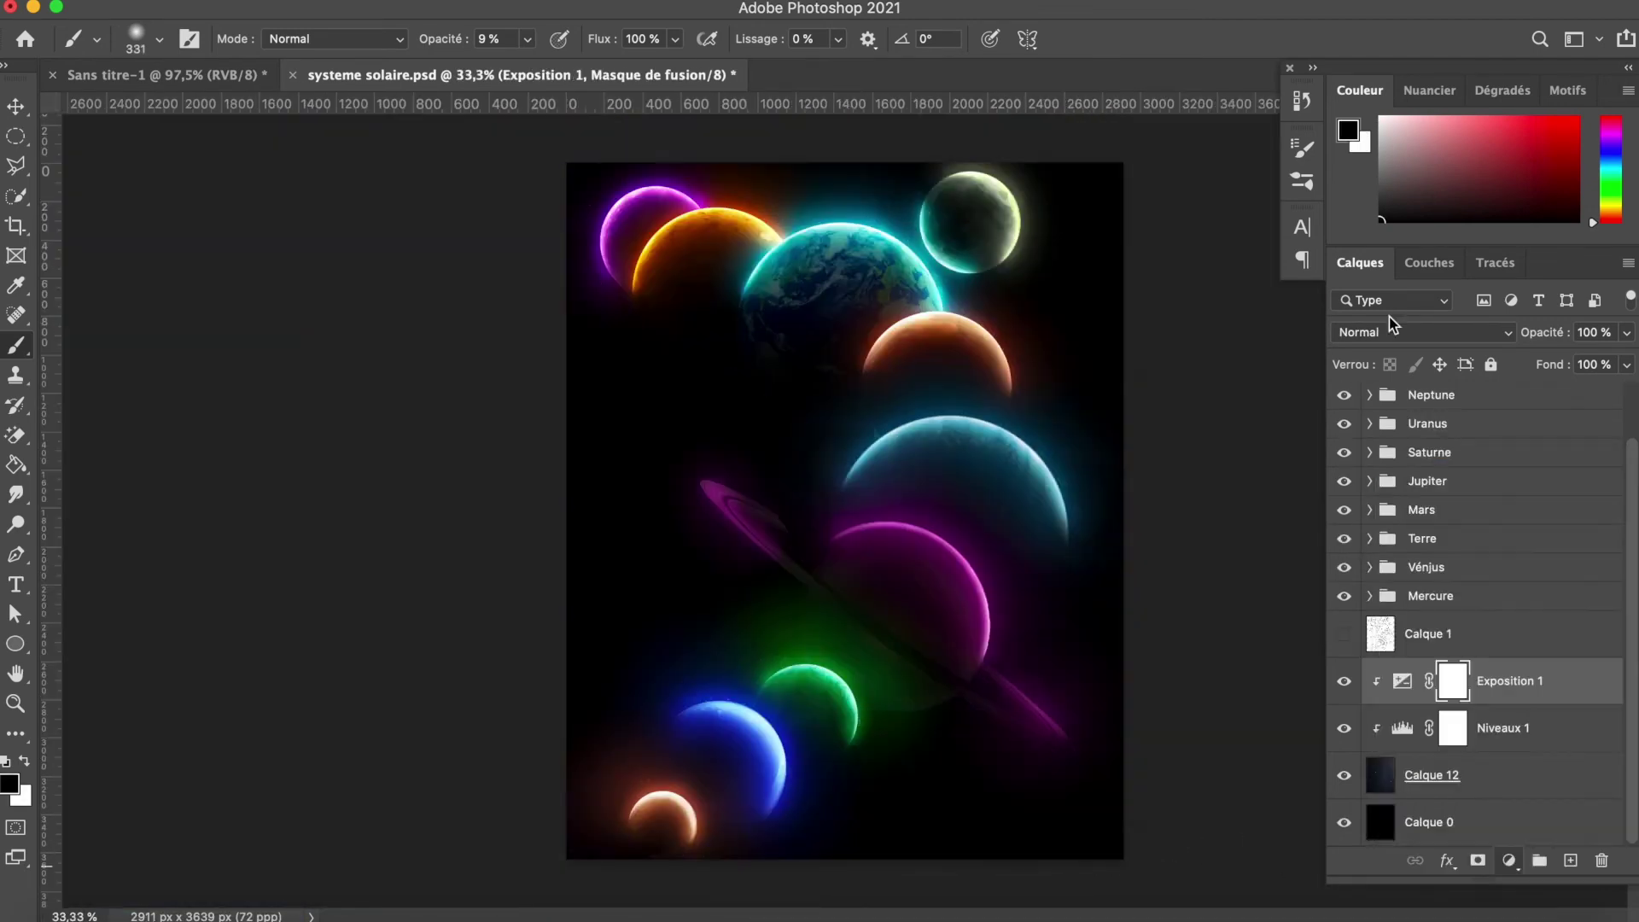
Step: Make the new fill layer cyan, blended as Densité linéaire (Ajout), with its mask targeted
click(1306, 547)
drag(1201, 412, 1157, 401)
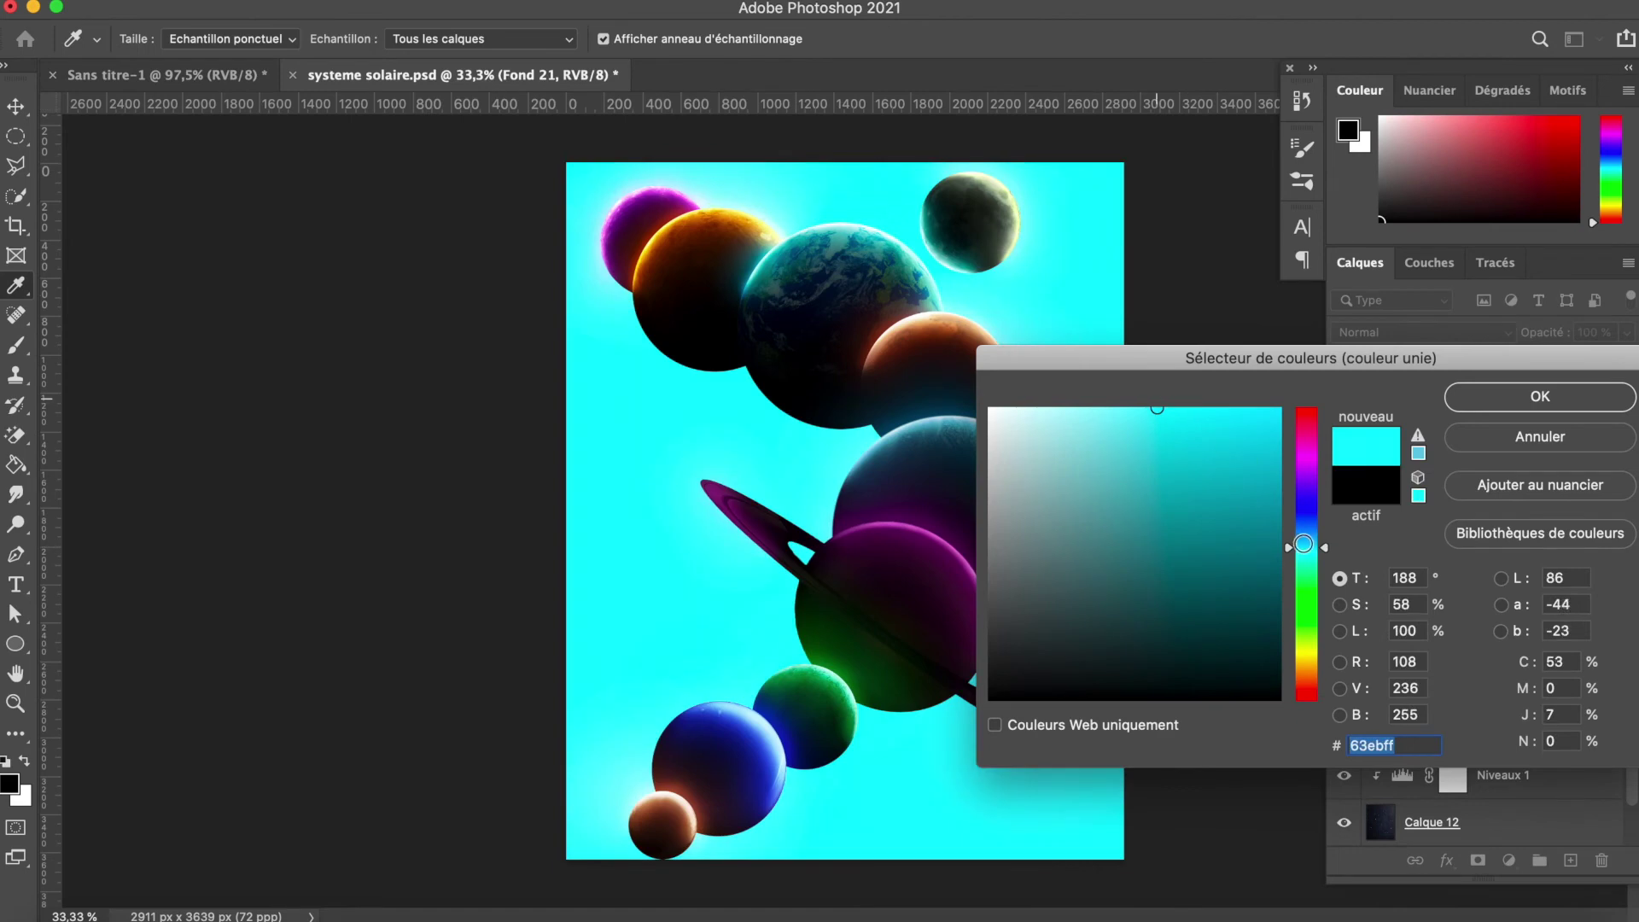
key(Return)
click(1443, 332)
click(1463, 527)
click(1441, 681)
Step: Brush a teal glow along the lower-left edge, fading it near the purple ring and green planet; save
drag(651, 615, 958, 663)
key(x)
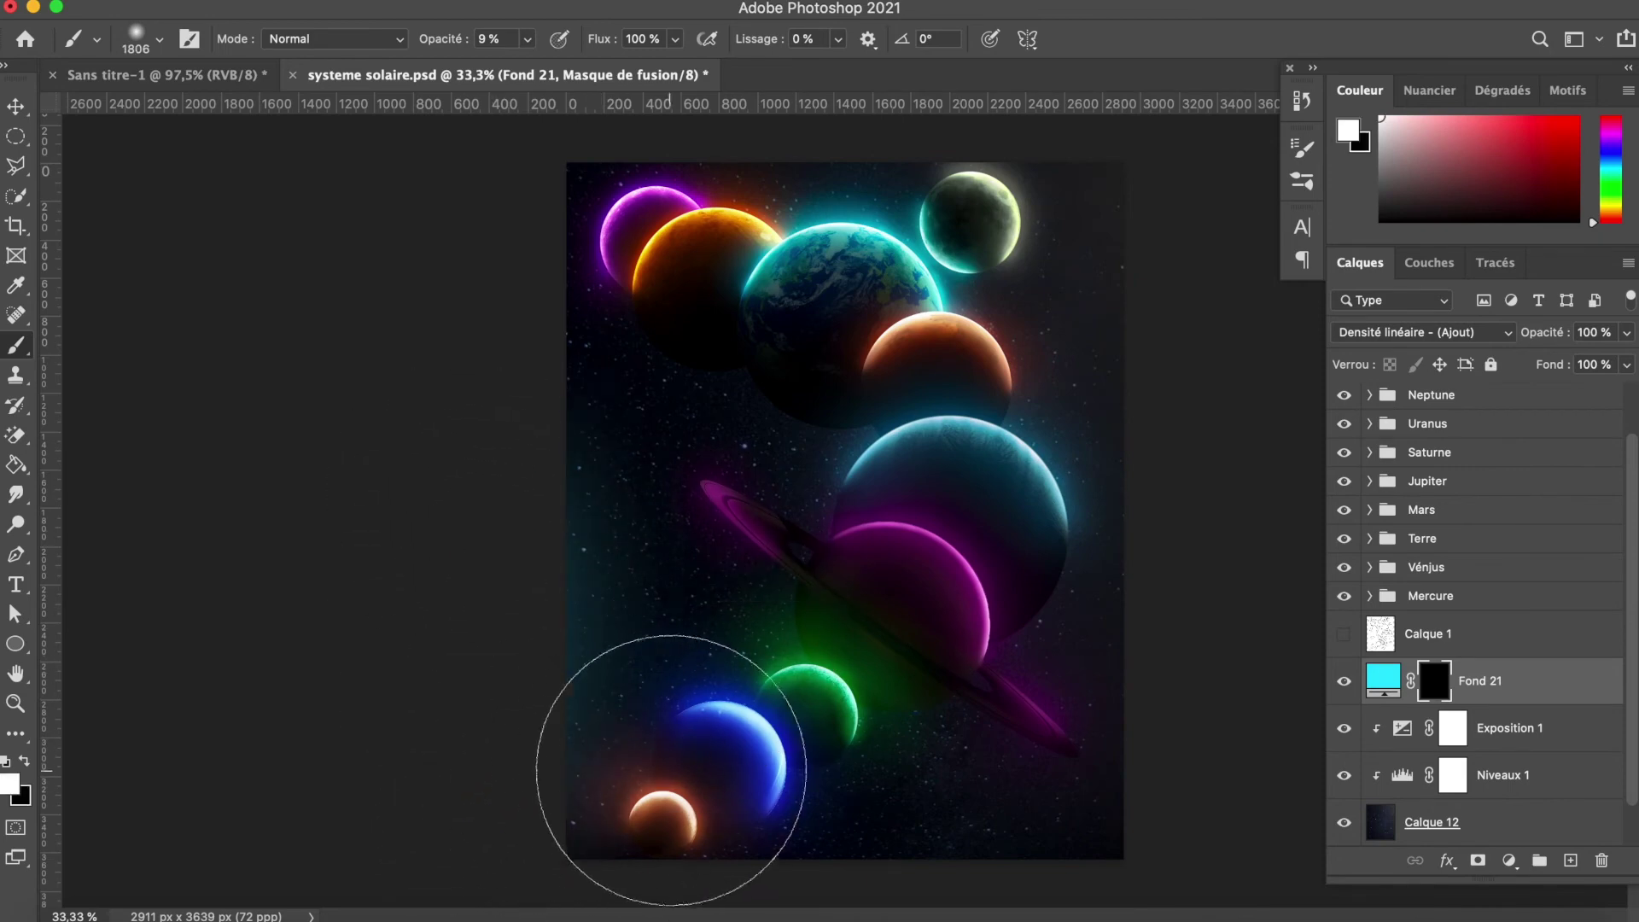
key(ctrl+minus)
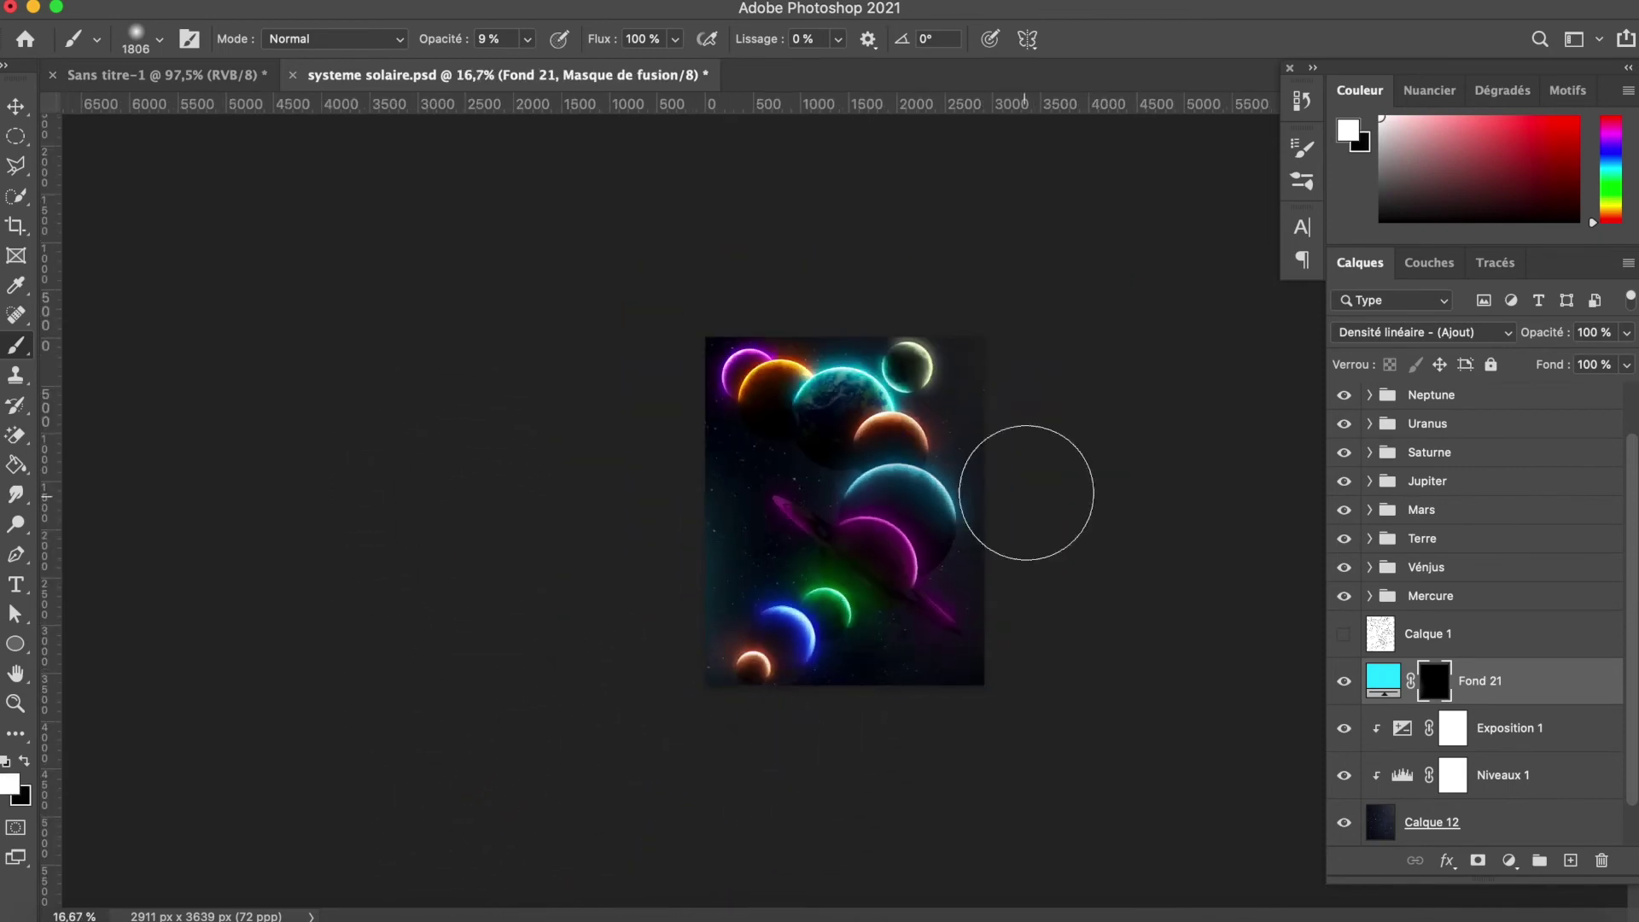
right_click(630, 615)
mouse_move(630, 615)
mouse_down()
mouse_move(659, 586)
mouse_move(688, 637)
mouse_move(695, 512)
mouse_move(695, 567)
mouse_move(784, 717)
mouse_up()
key(x)
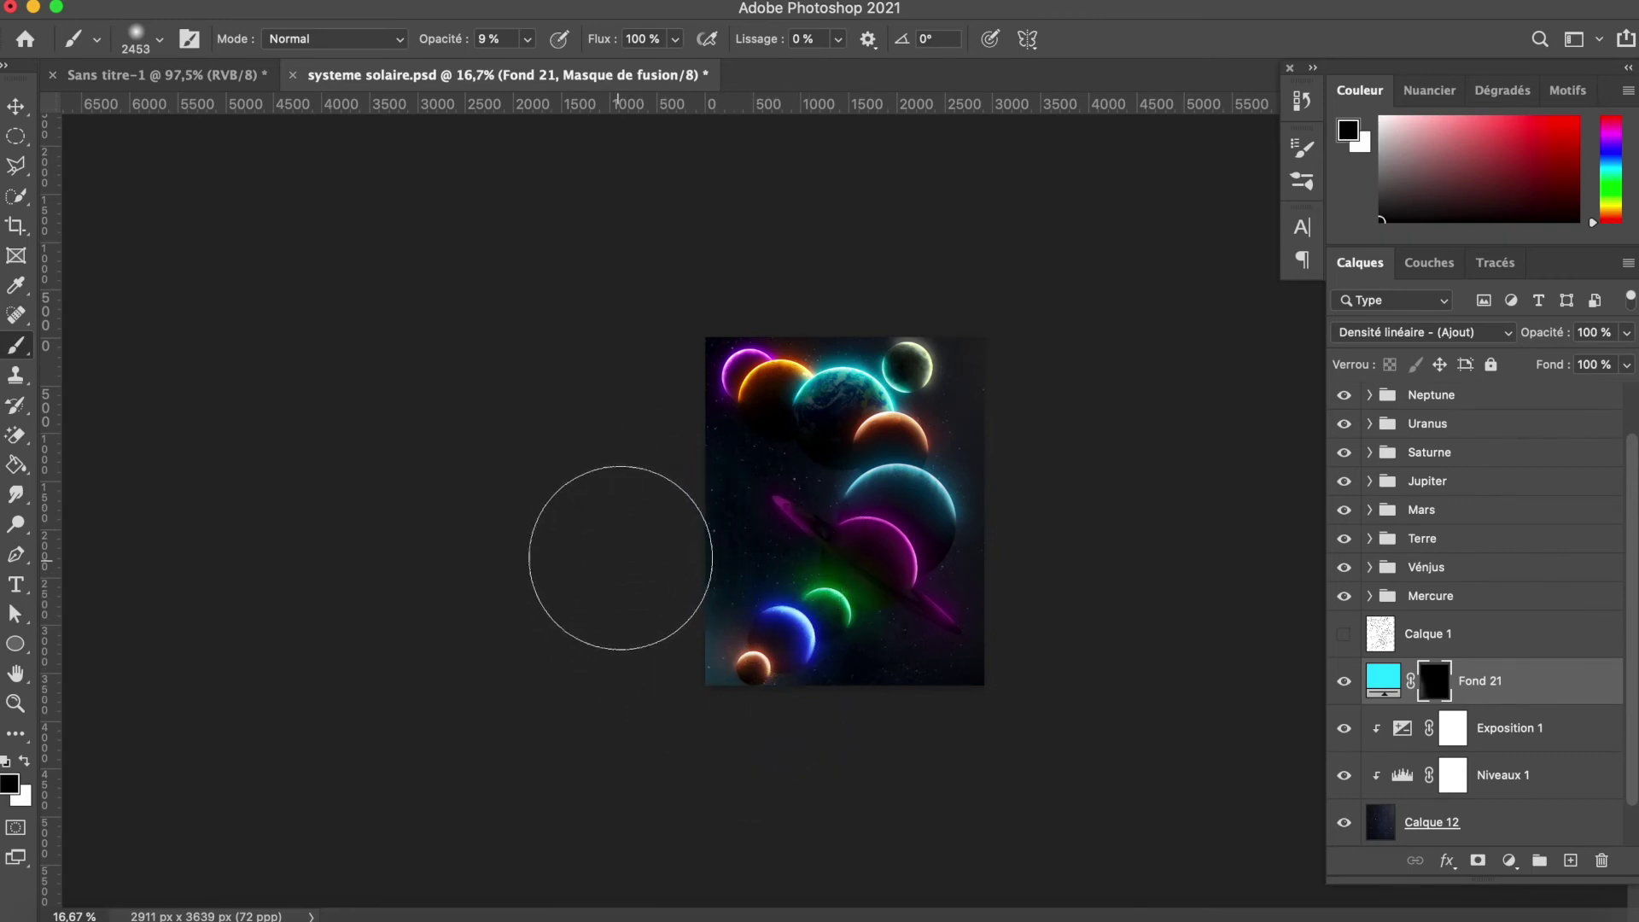
drag(607, 549, 732, 586)
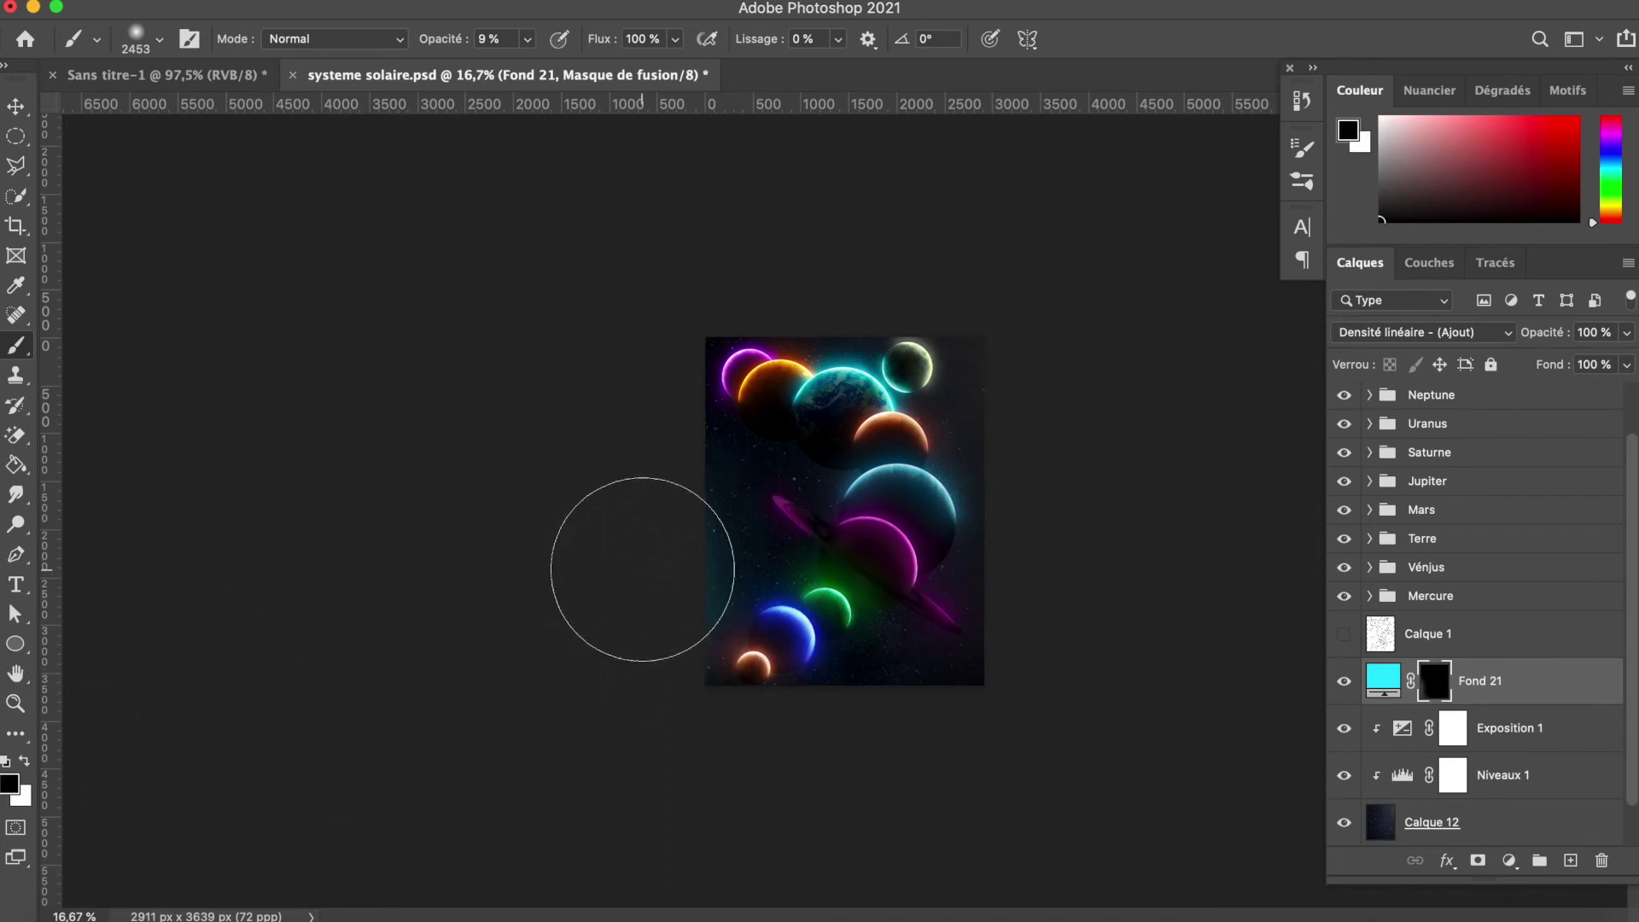
drag(683, 581, 684, 568)
key(ctrl+s)
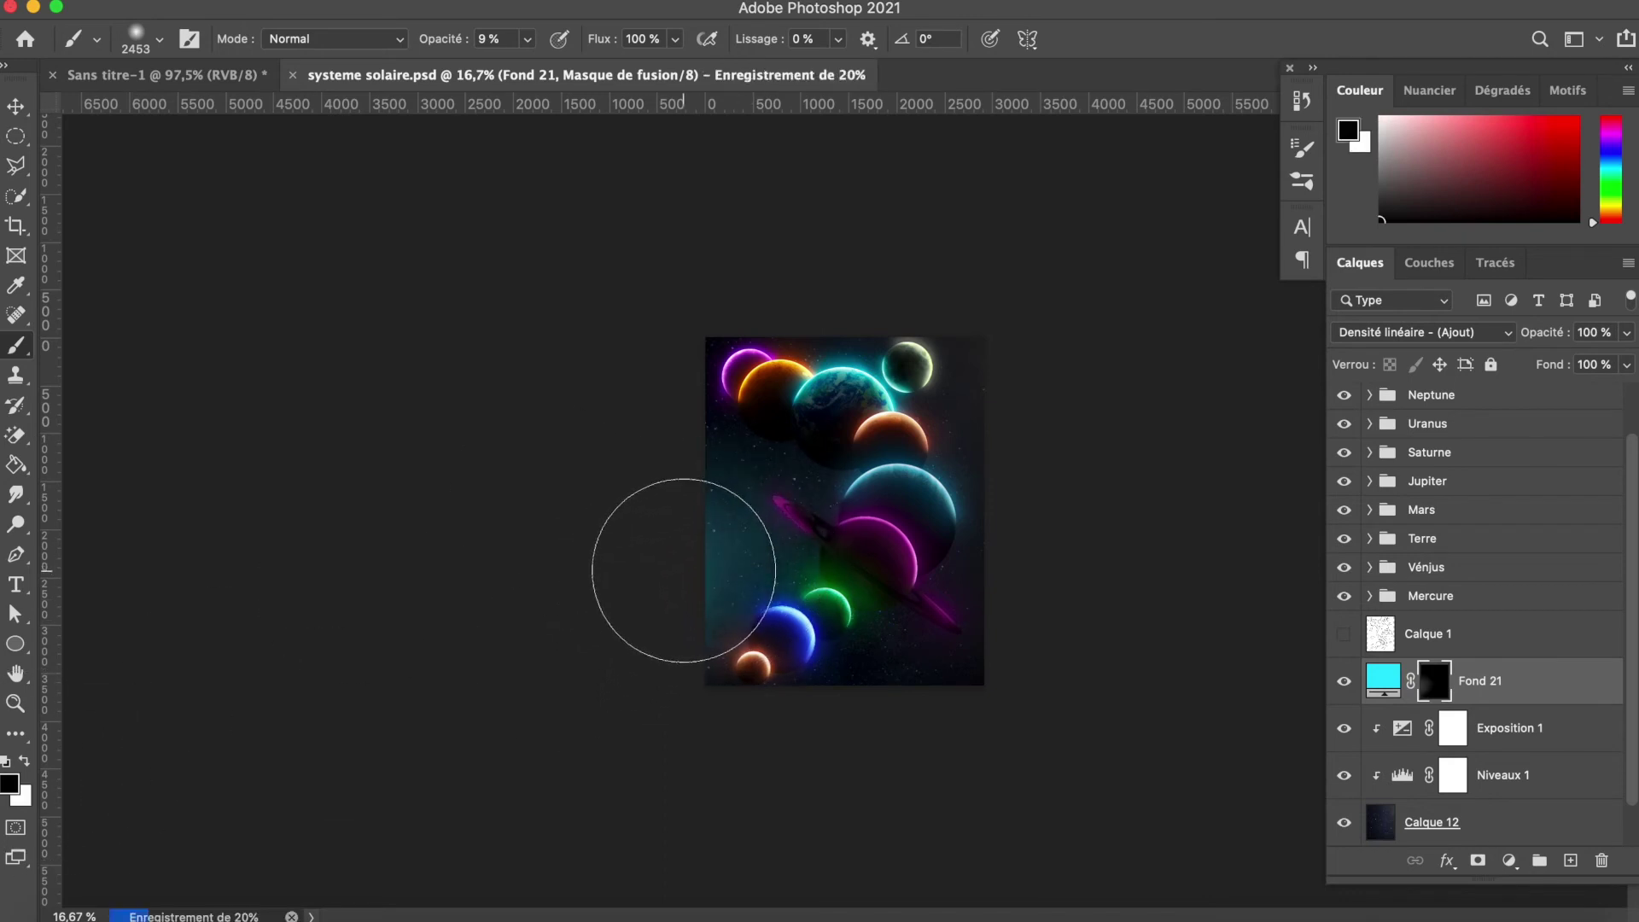
key(x)
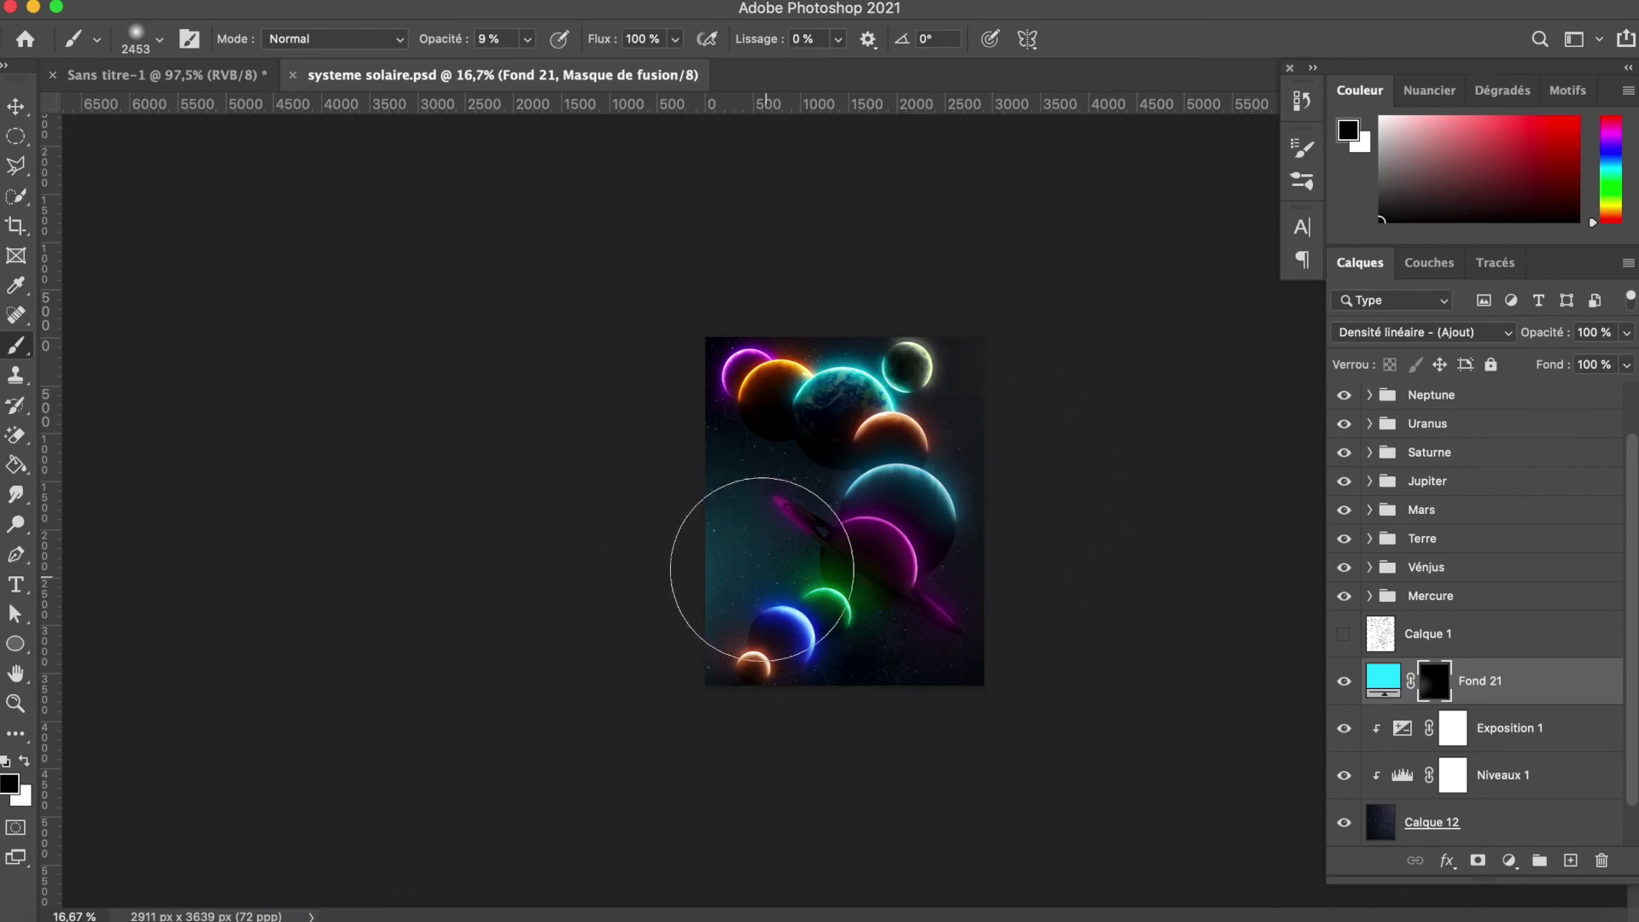
drag(786, 530, 658, 541)
key(x)
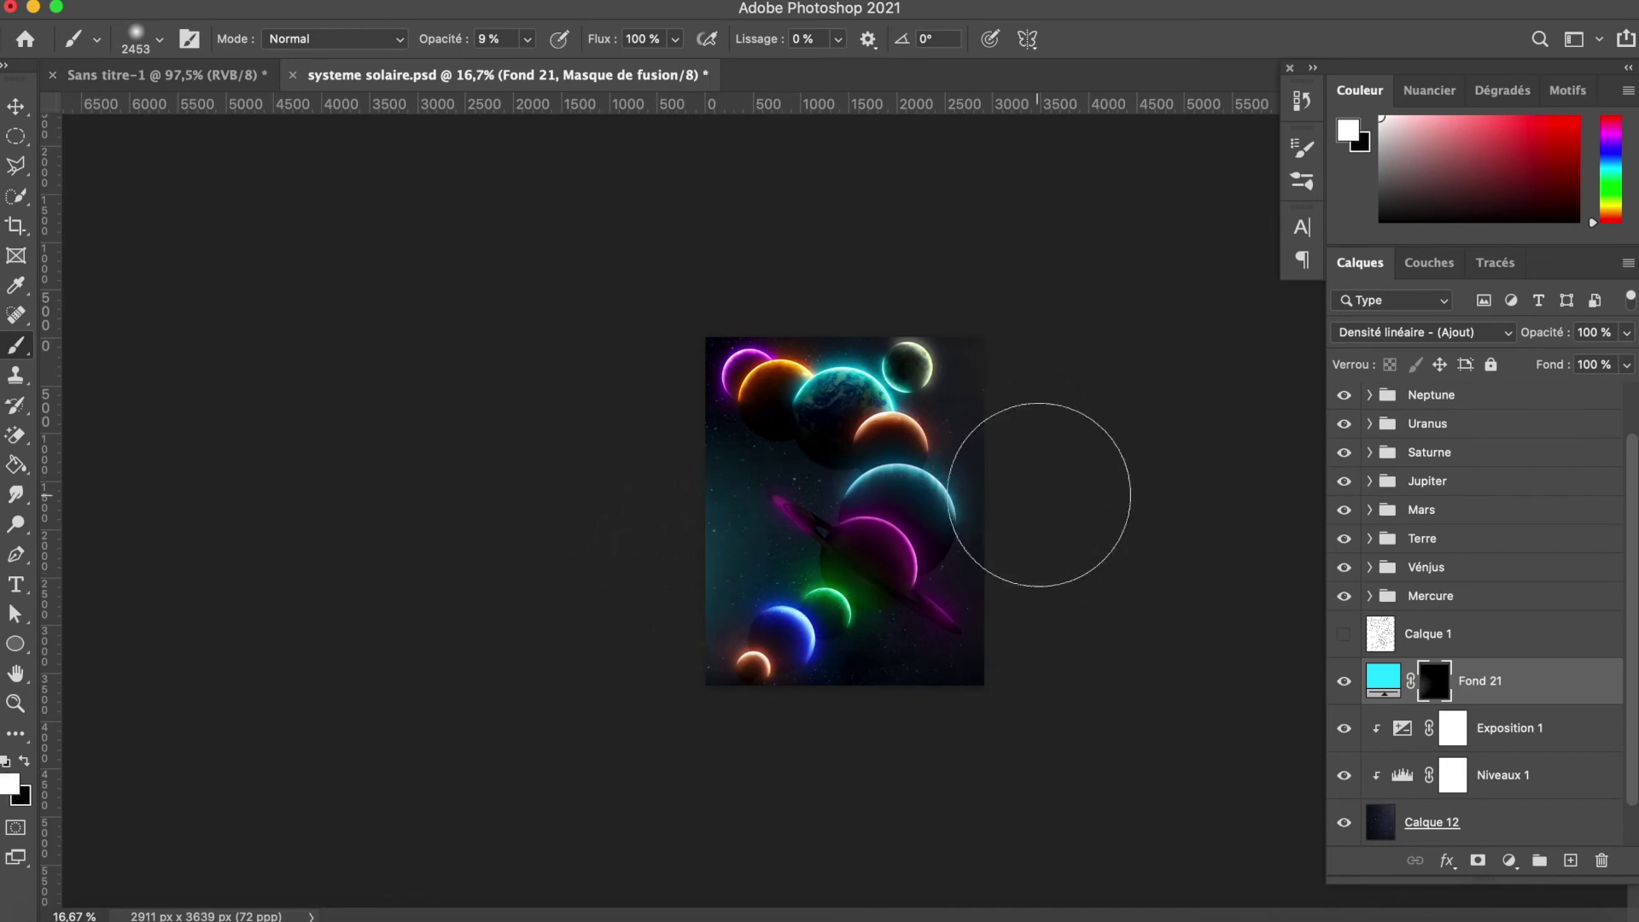
Step: Add a yellow Solid Color fill layer blended as Densité linéaire (Ajout), targeting its mask
click(1510, 862)
click(1409, 465)
click(1306, 657)
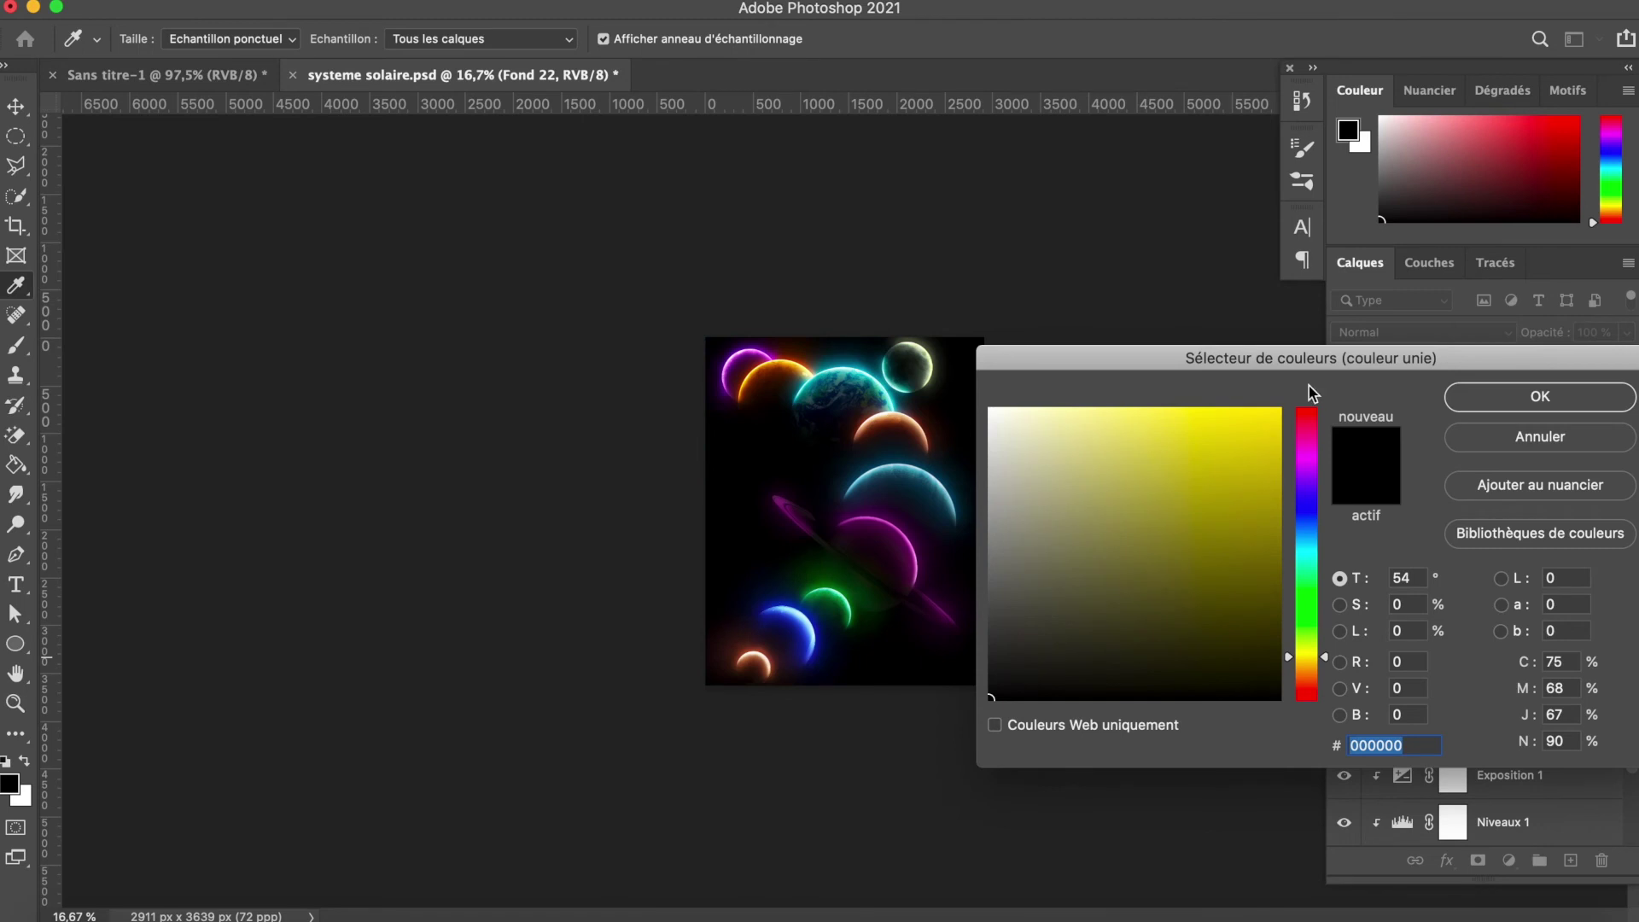
click(1278, 409)
click(1486, 395)
click(1421, 332)
click(1451, 529)
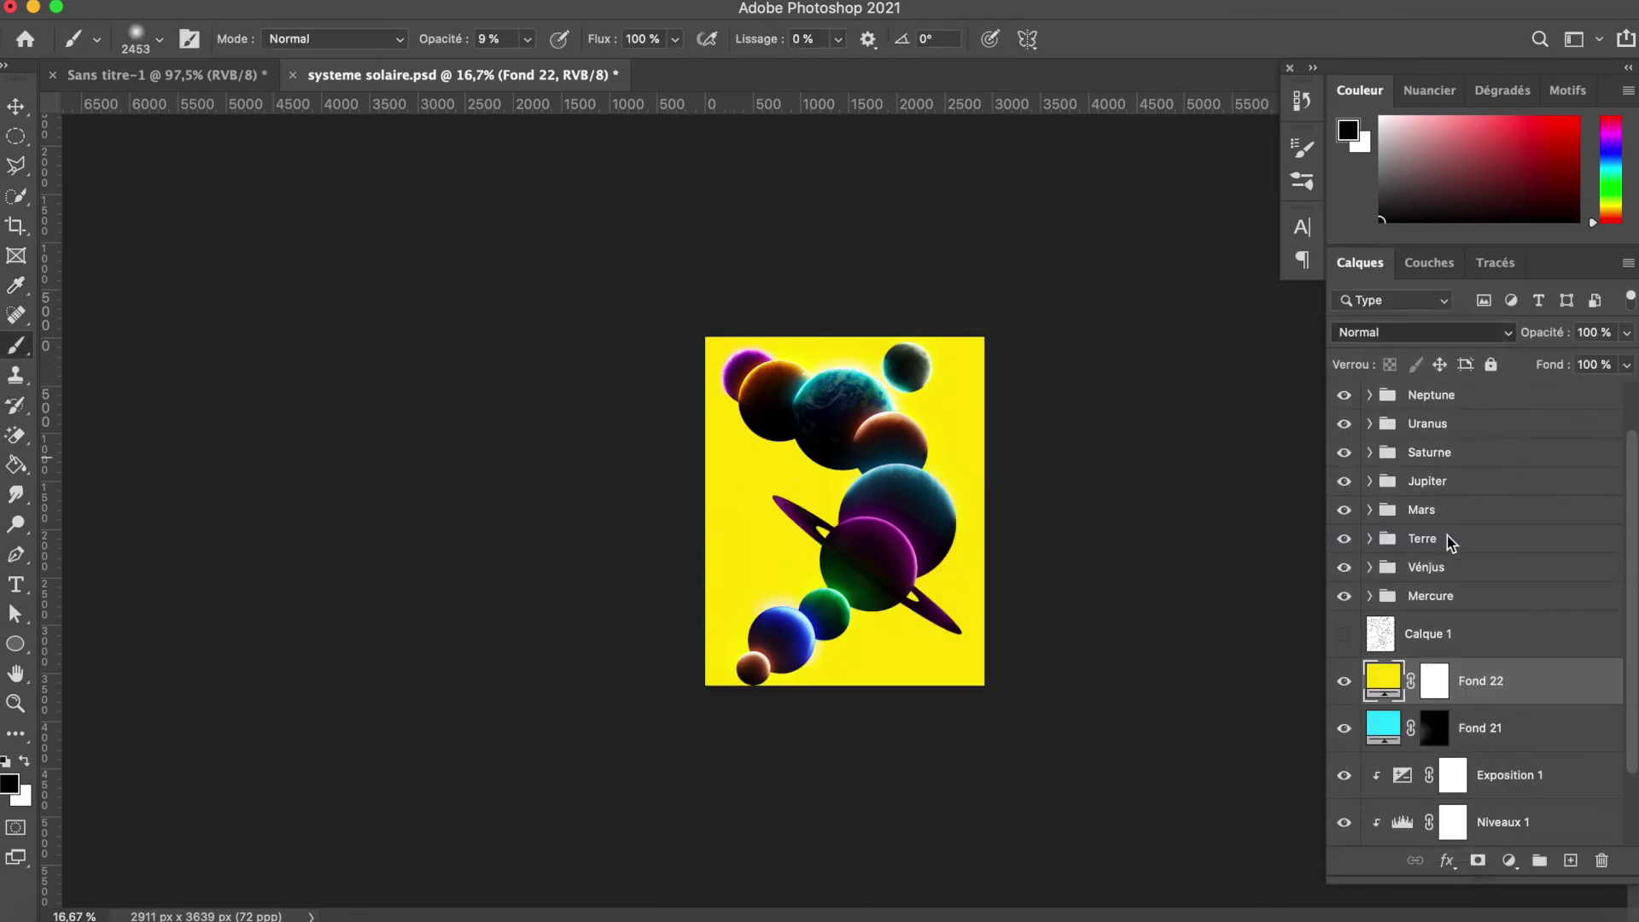
click(1435, 670)
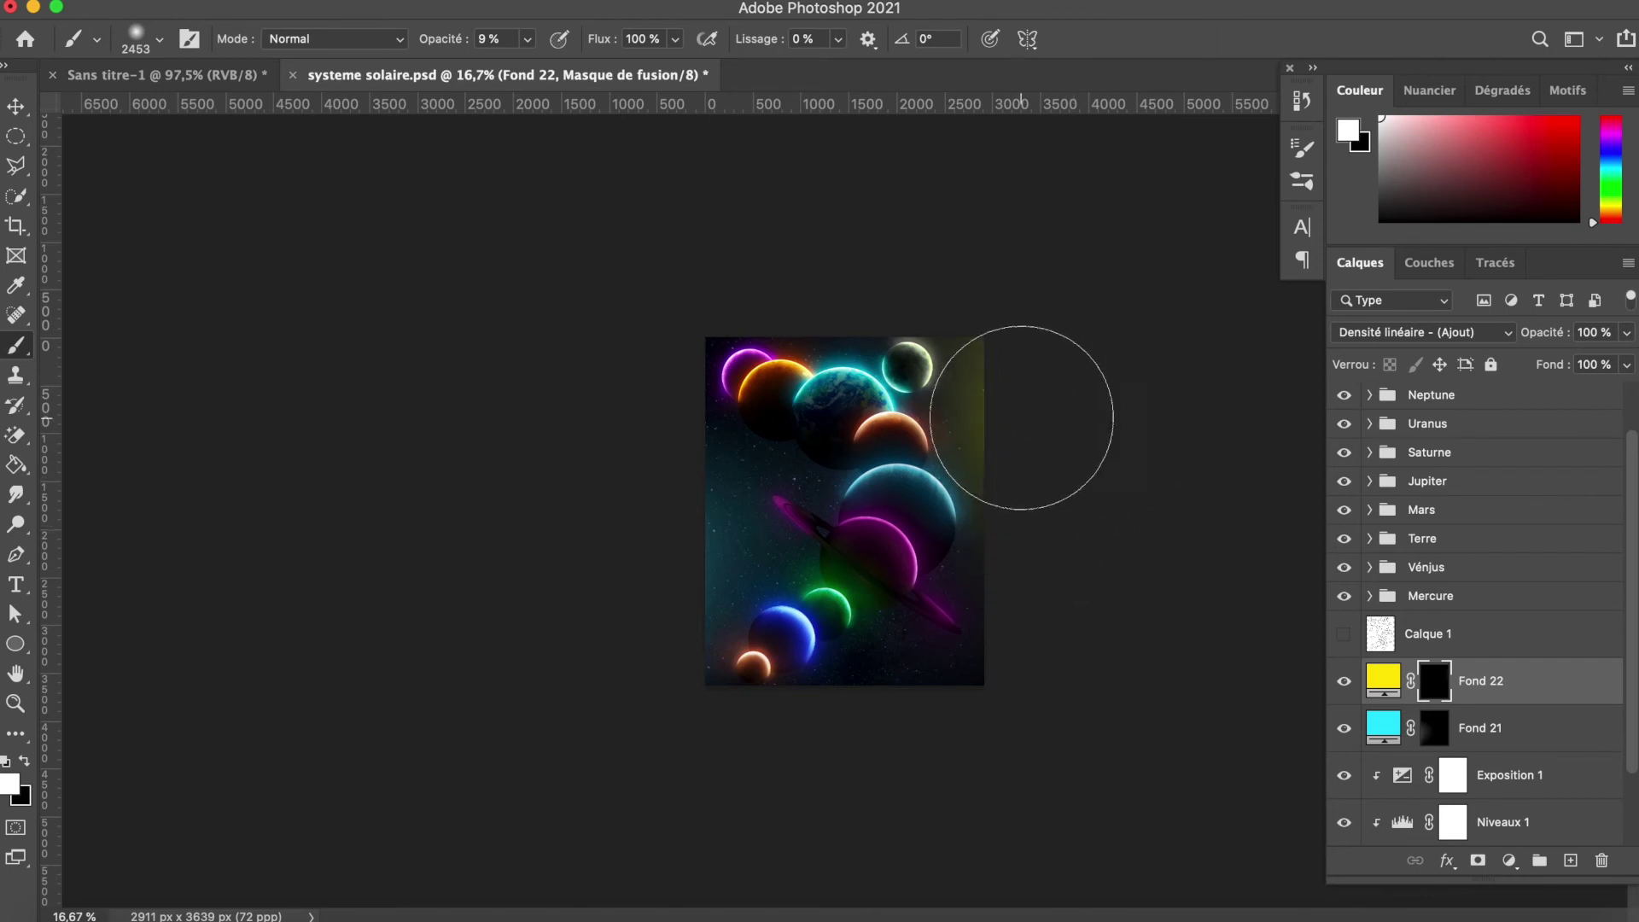
Step: Paint a yellow glow along the poster's right edge and save
drag(1007, 421, 867, 414)
key(x)
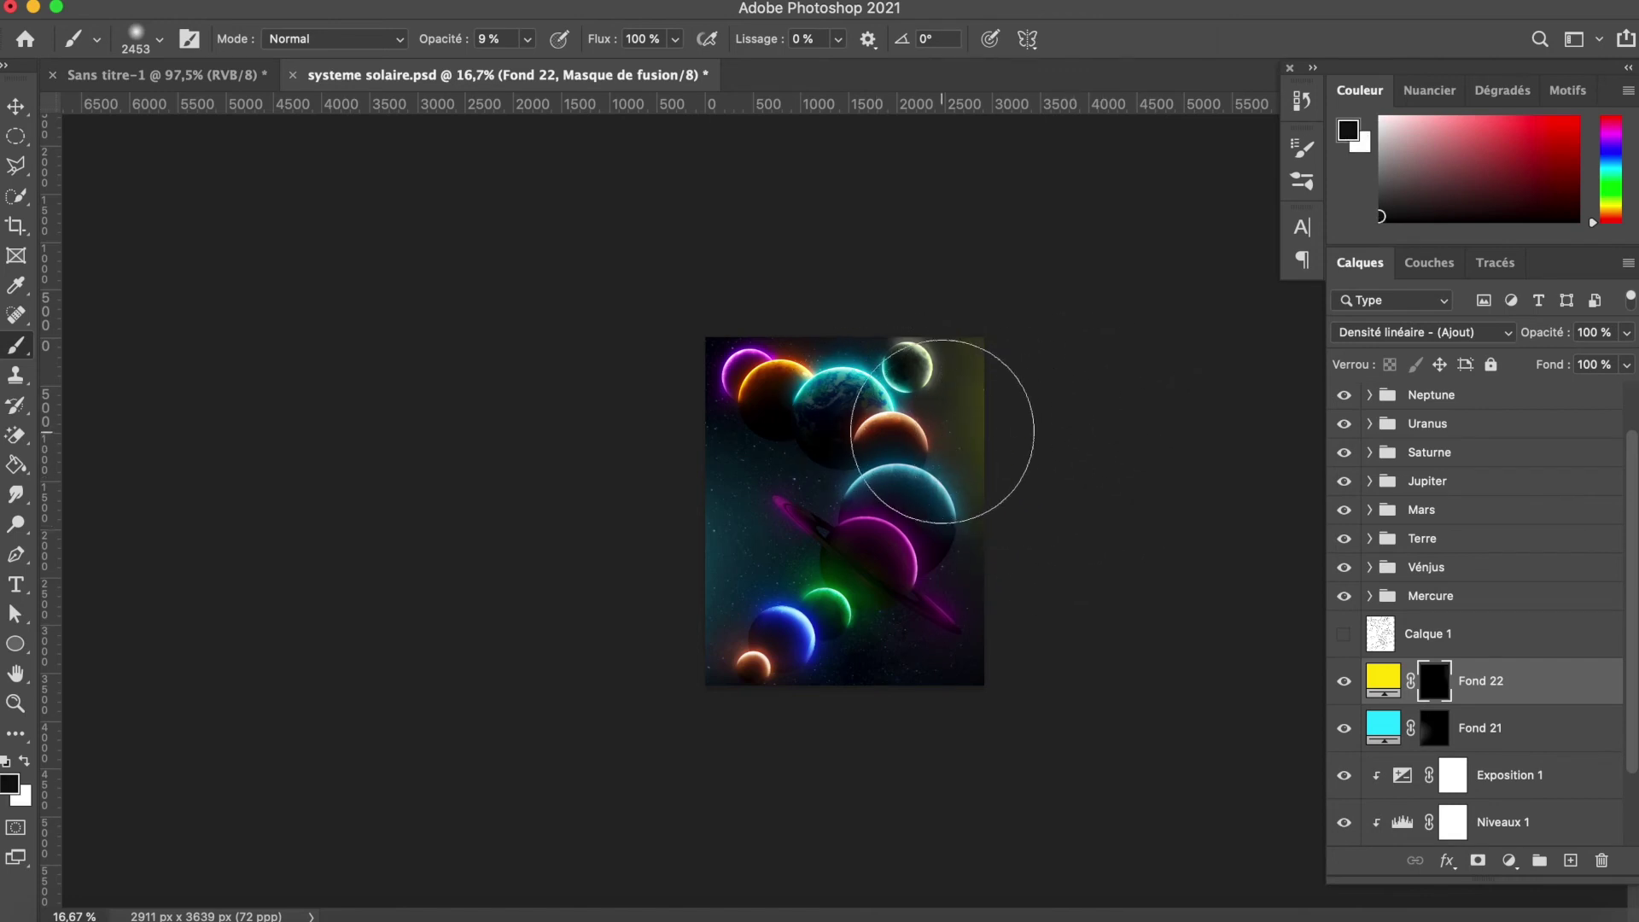
key(ctrl+s)
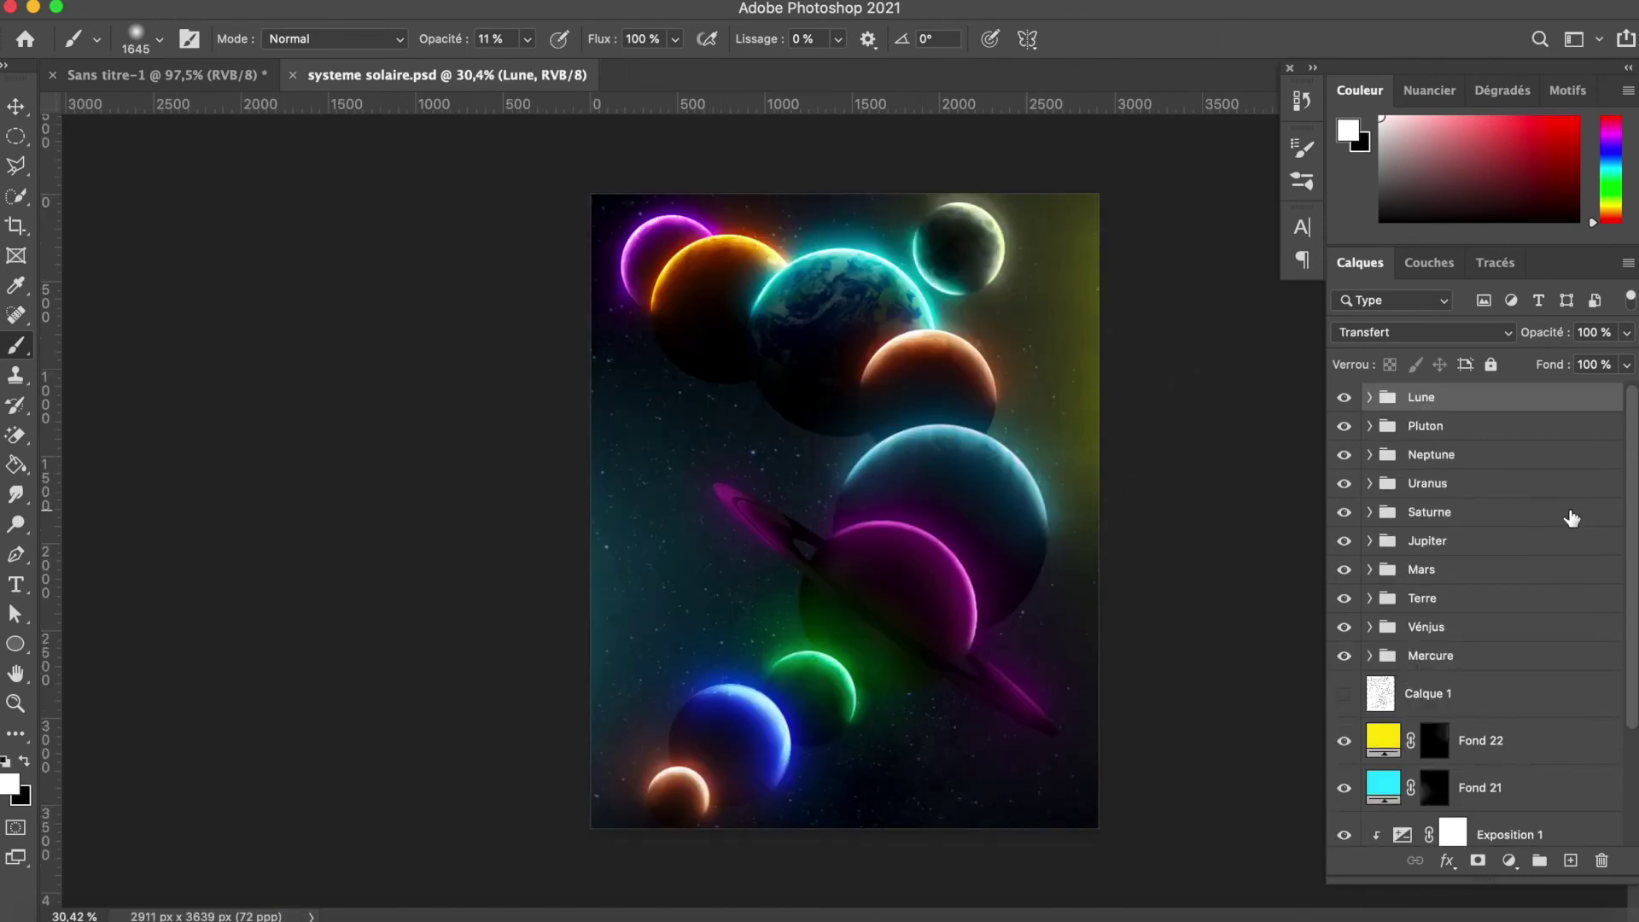
key(ctrl+alt+shift+e)
Step: In Camera Raw's Basic panel, set Temperature +5, Exposure +0,15 and Contrast -7
key(shift+ctrl+a)
drag(1314, 339, 1320, 339)
drag(1312, 432, 1305, 467)
drag(1314, 503, 1313, 504)
drag(1319, 575, 1320, 610)
drag(1314, 668, 1312, 655)
scroll(1298, 666, down, 3)
Step: Pull the curve's shadows (Tons foncés) down to −14 and expand the Color Mixer hue controls
click(1241, 735)
drag(1224, 589, 1226, 601)
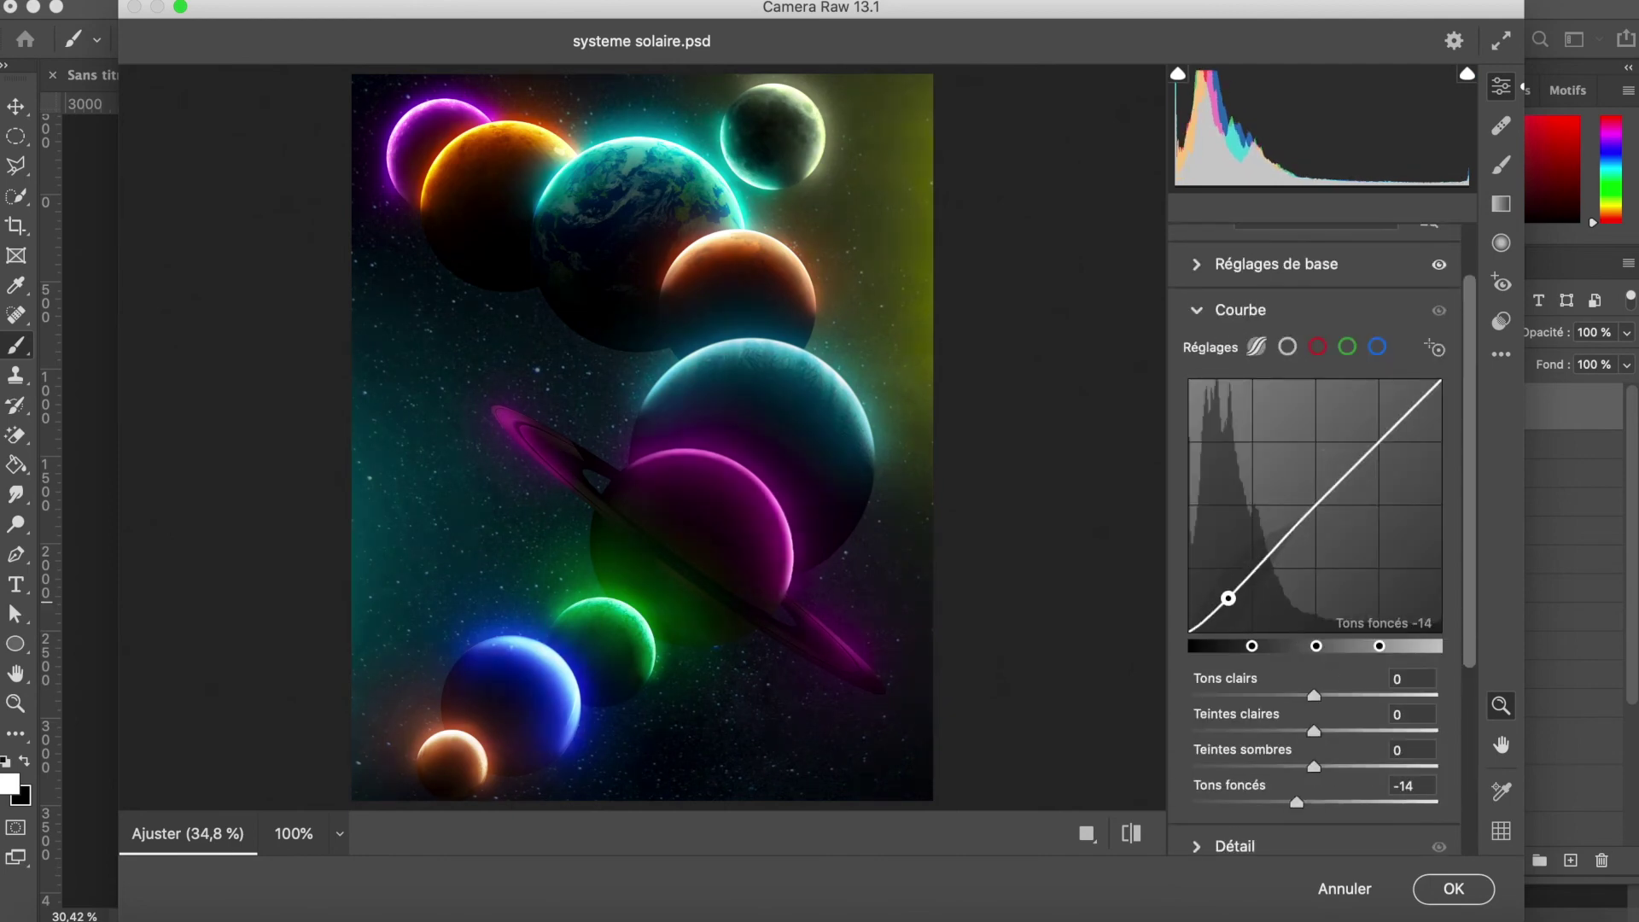
scroll(1329, 623, down, 3)
click(1329, 615)
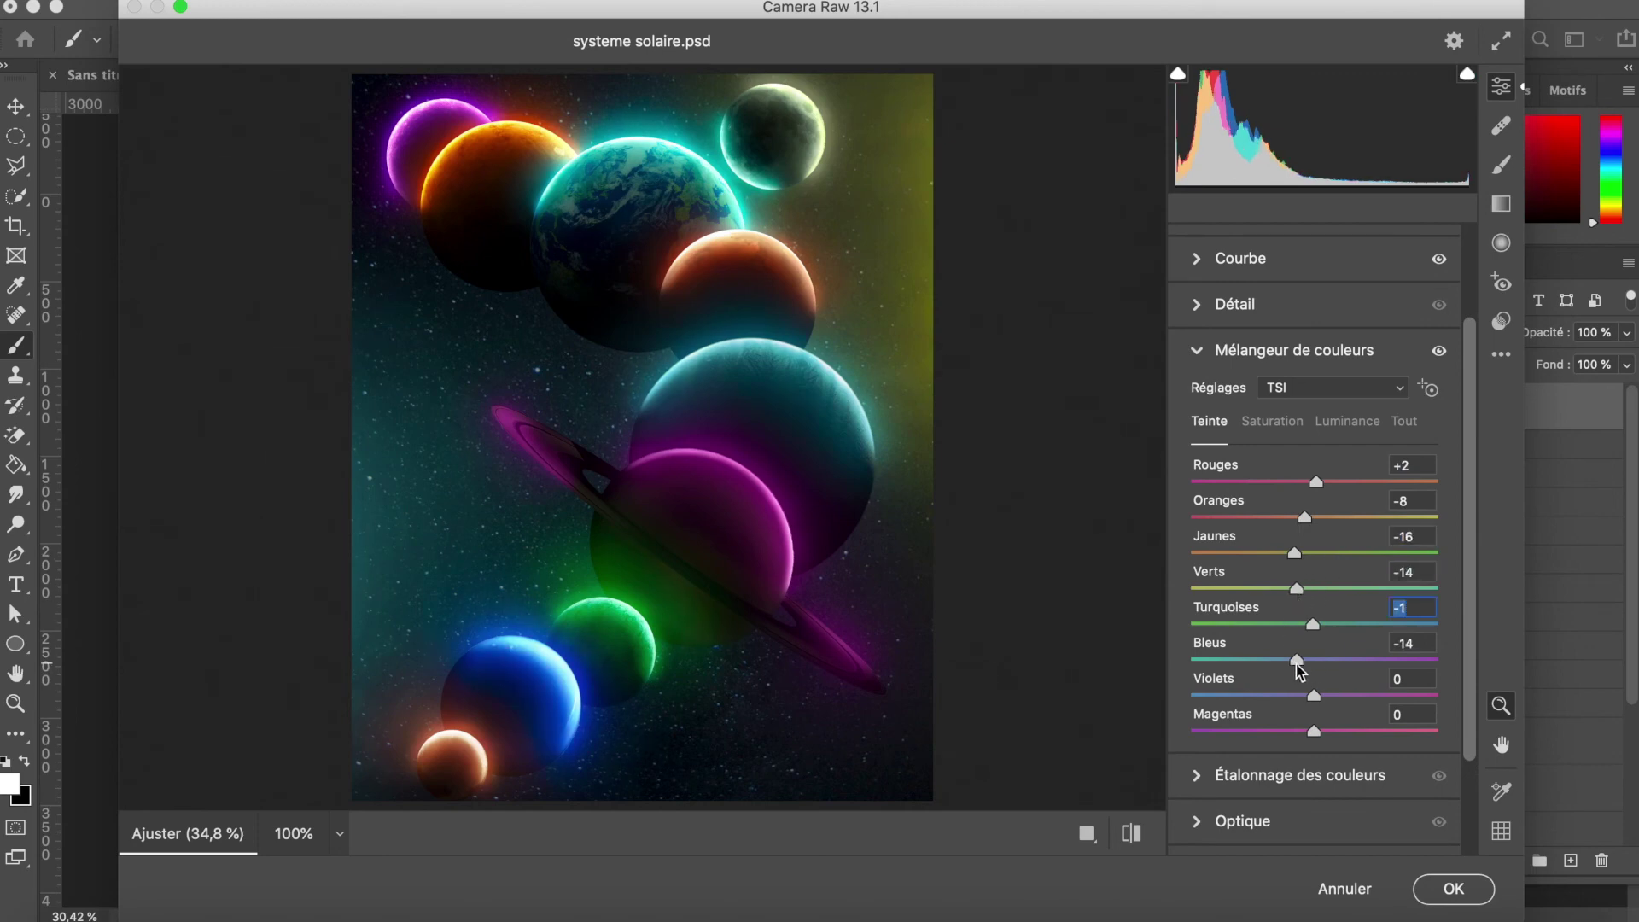
Step: Grade midtones toward blue, shadows green, tweak highlights and Optics, then apply Camera Raw
click(1307, 775)
drag(1288, 441, 1302, 453)
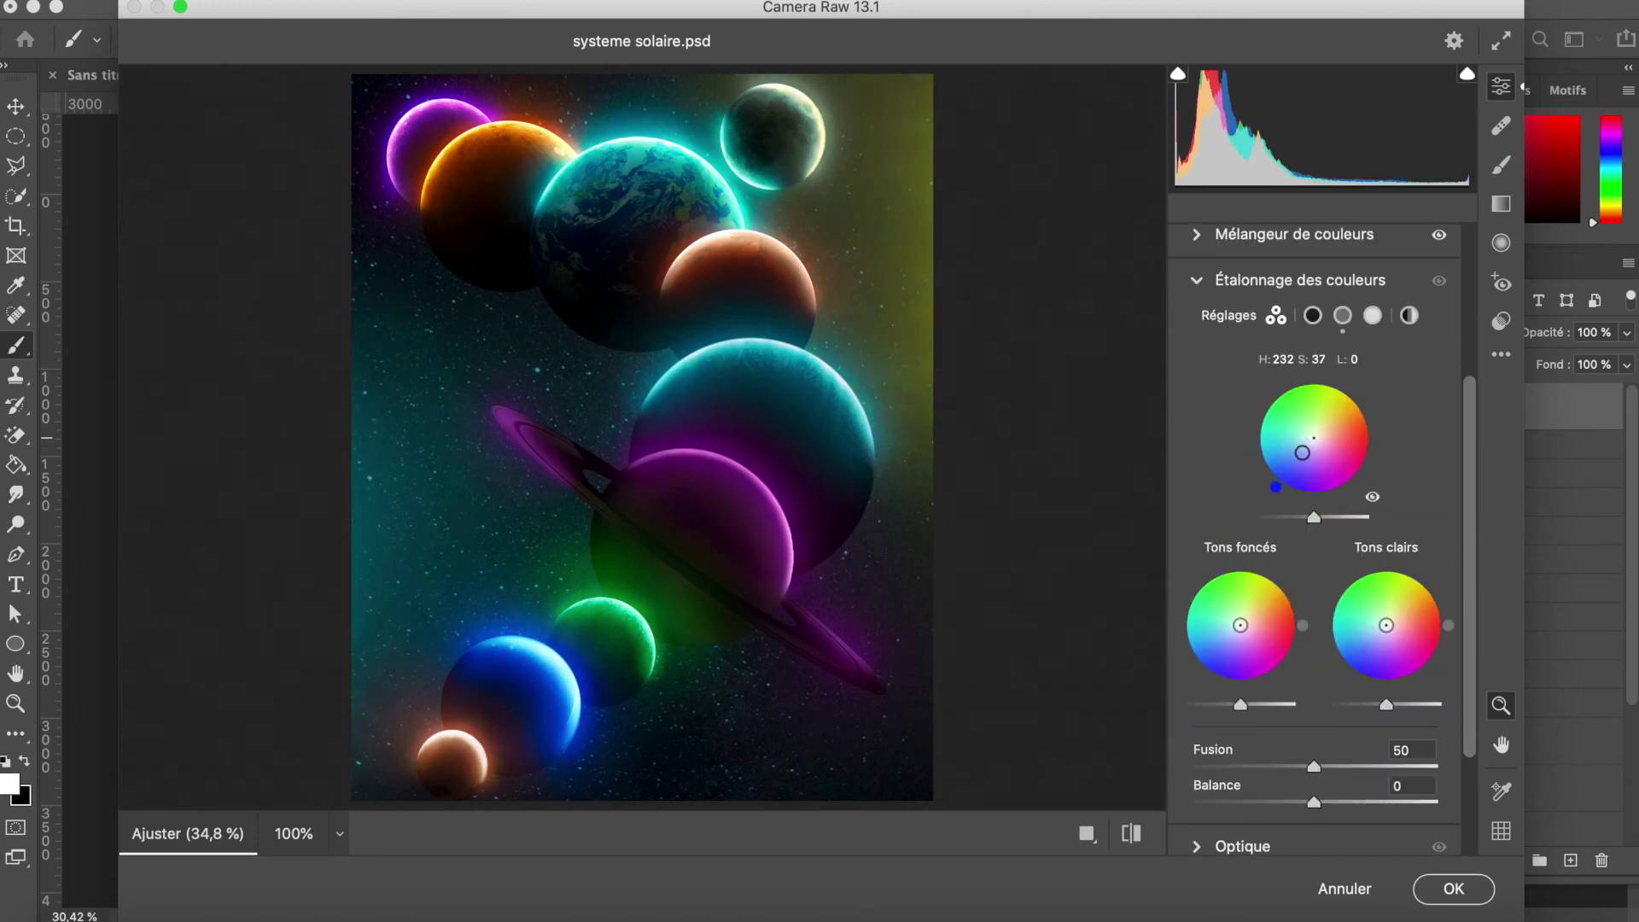
drag(1240, 625, 1223, 608)
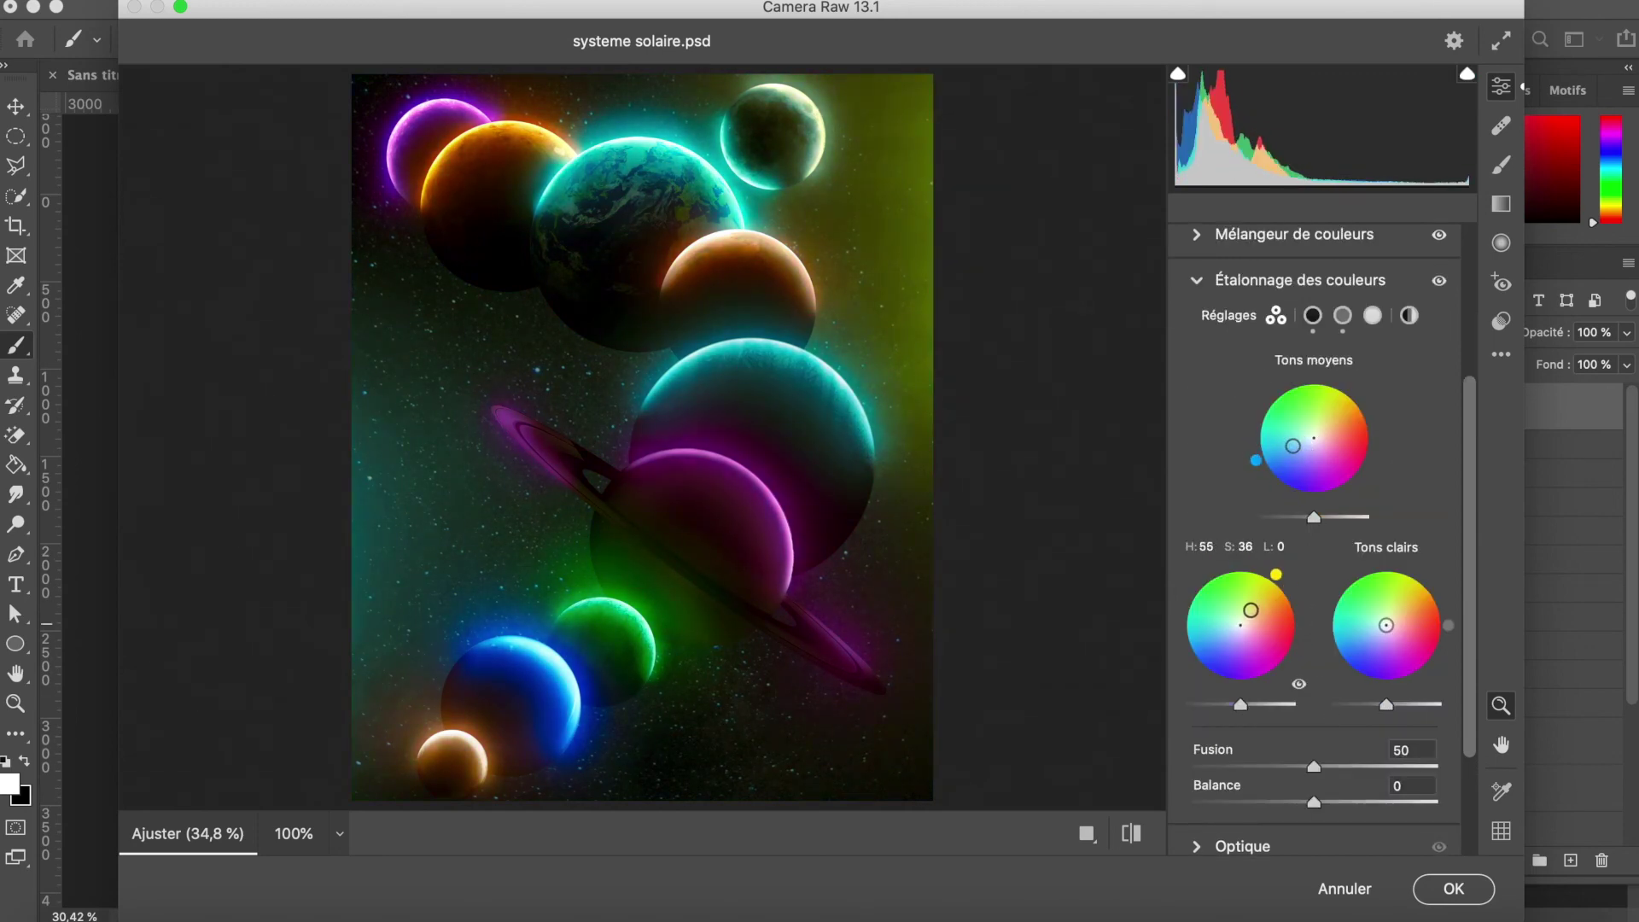
drag(1396, 624, 1387, 627)
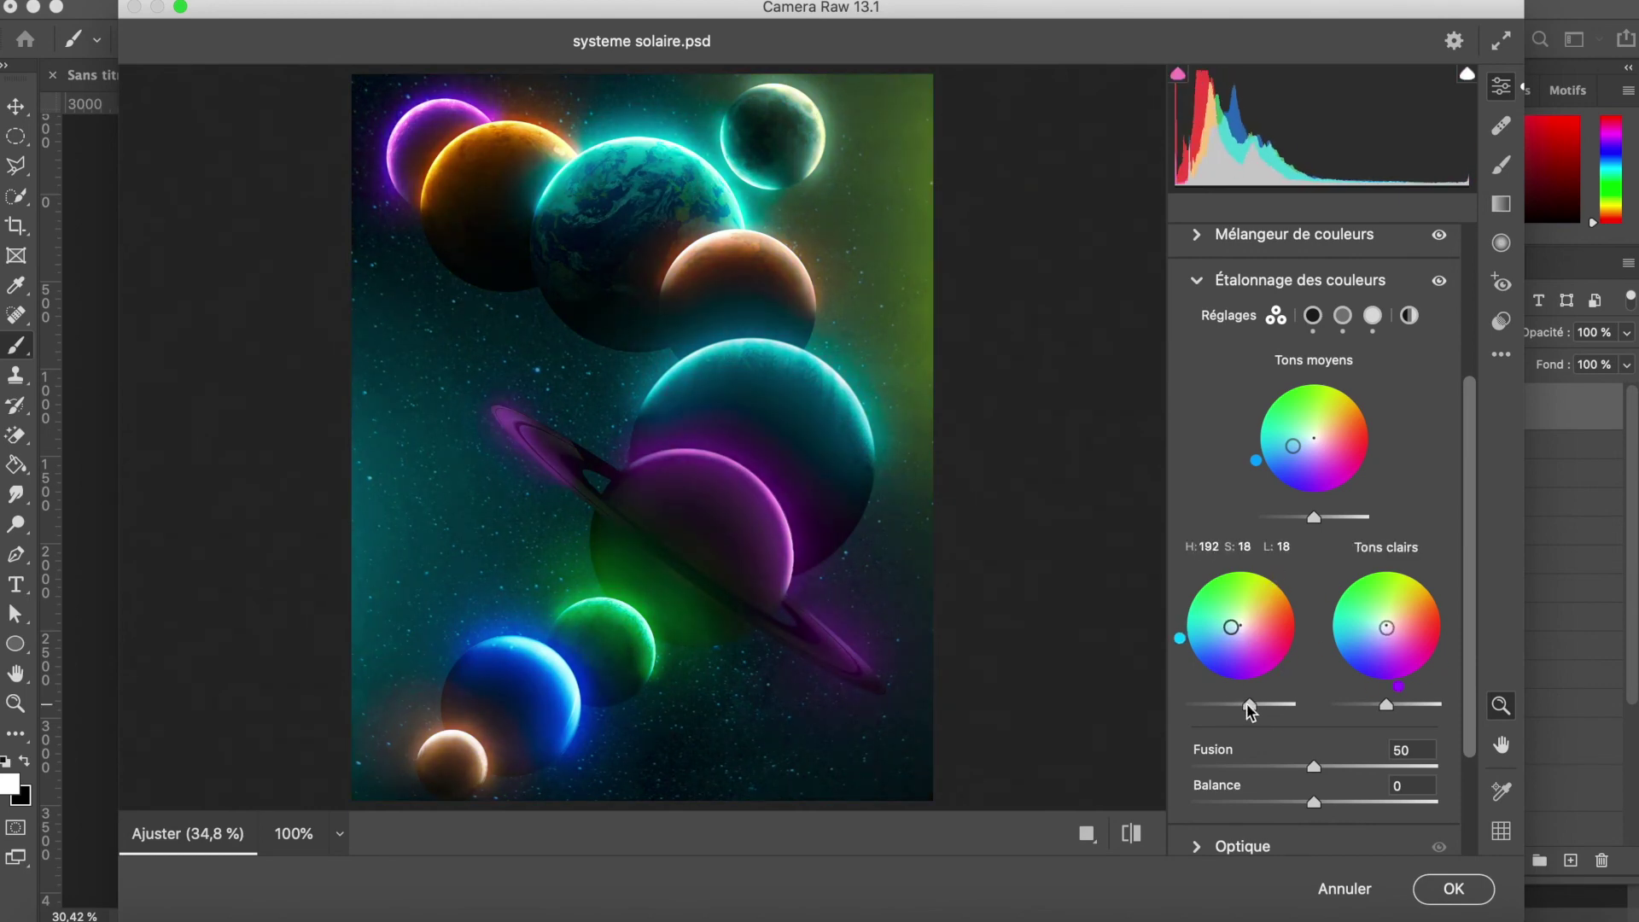
scroll(1249, 708, down, 3)
click(1345, 697)
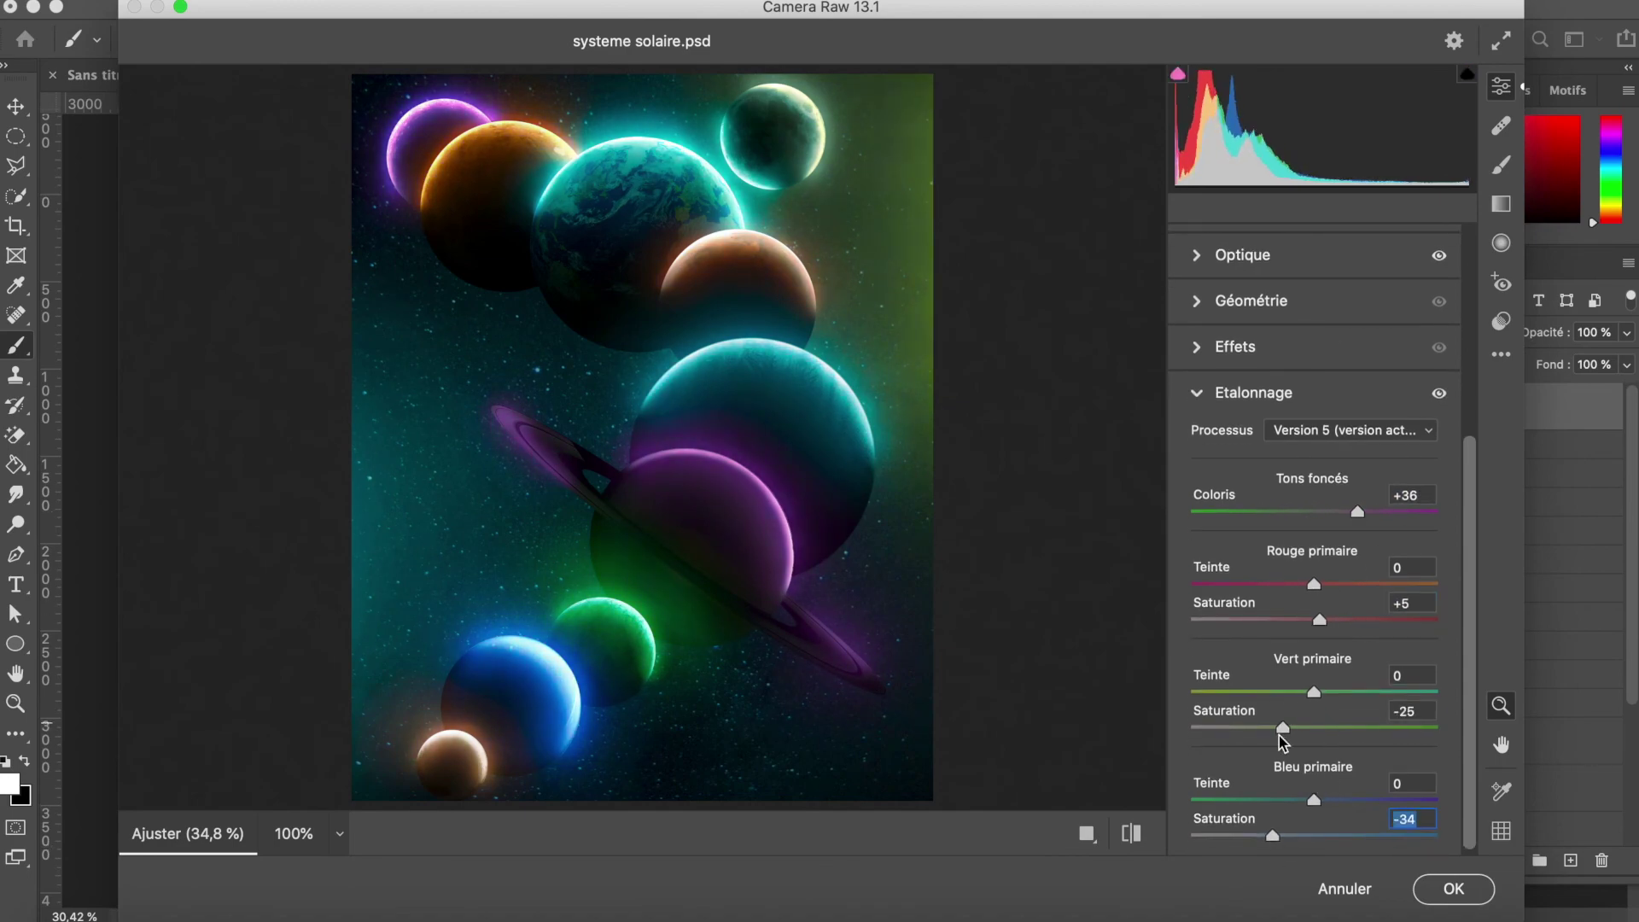
click(1451, 889)
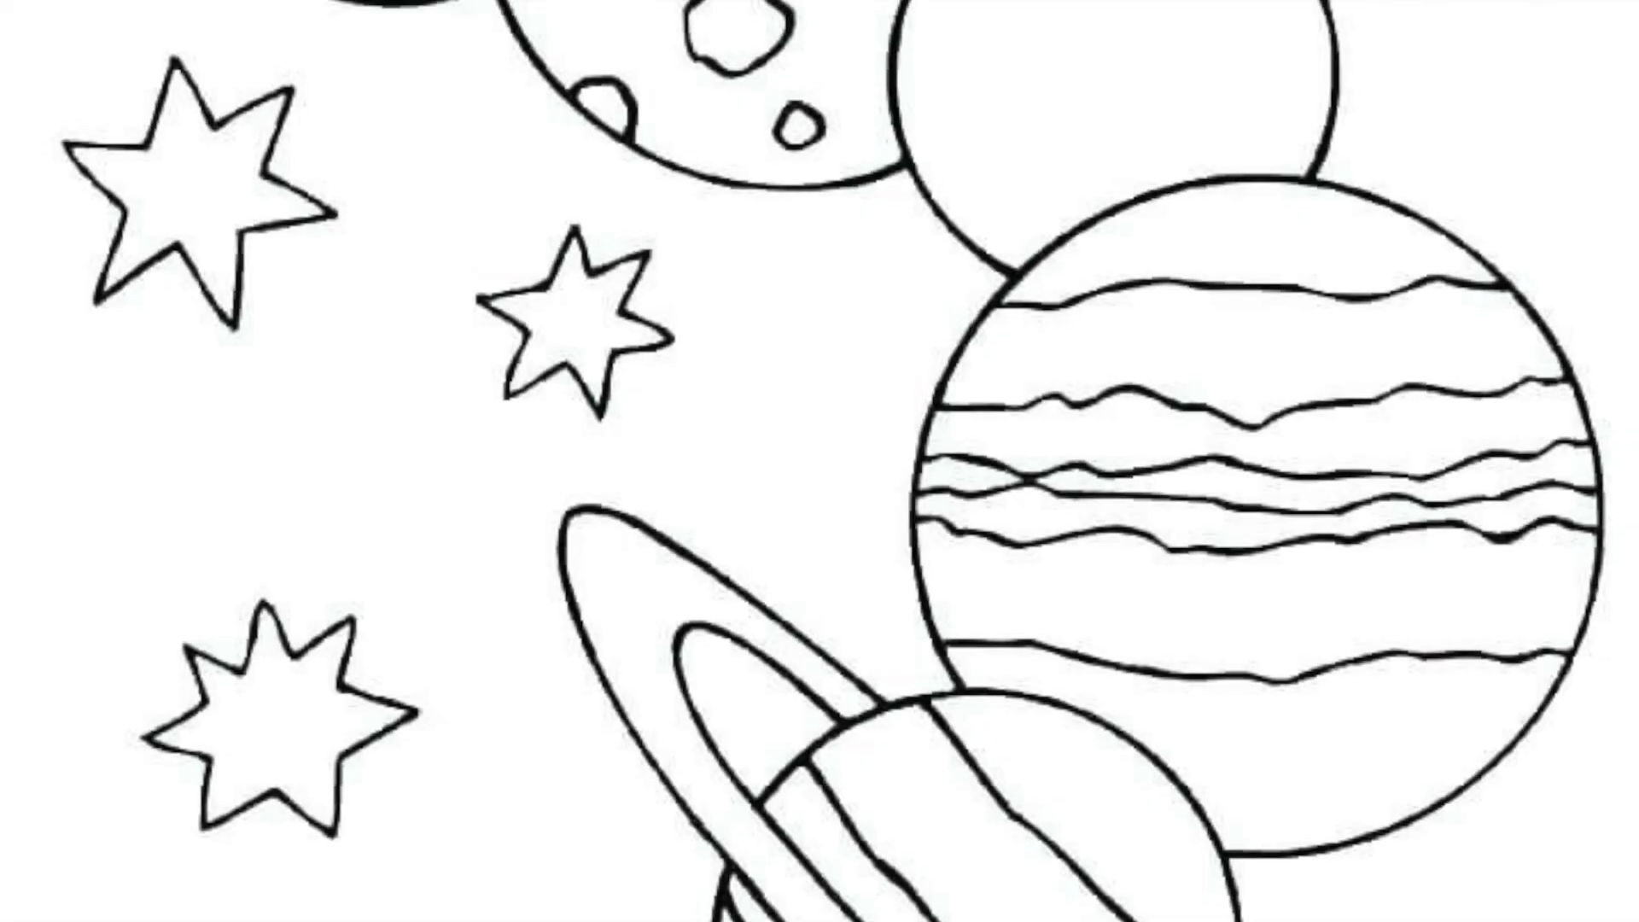